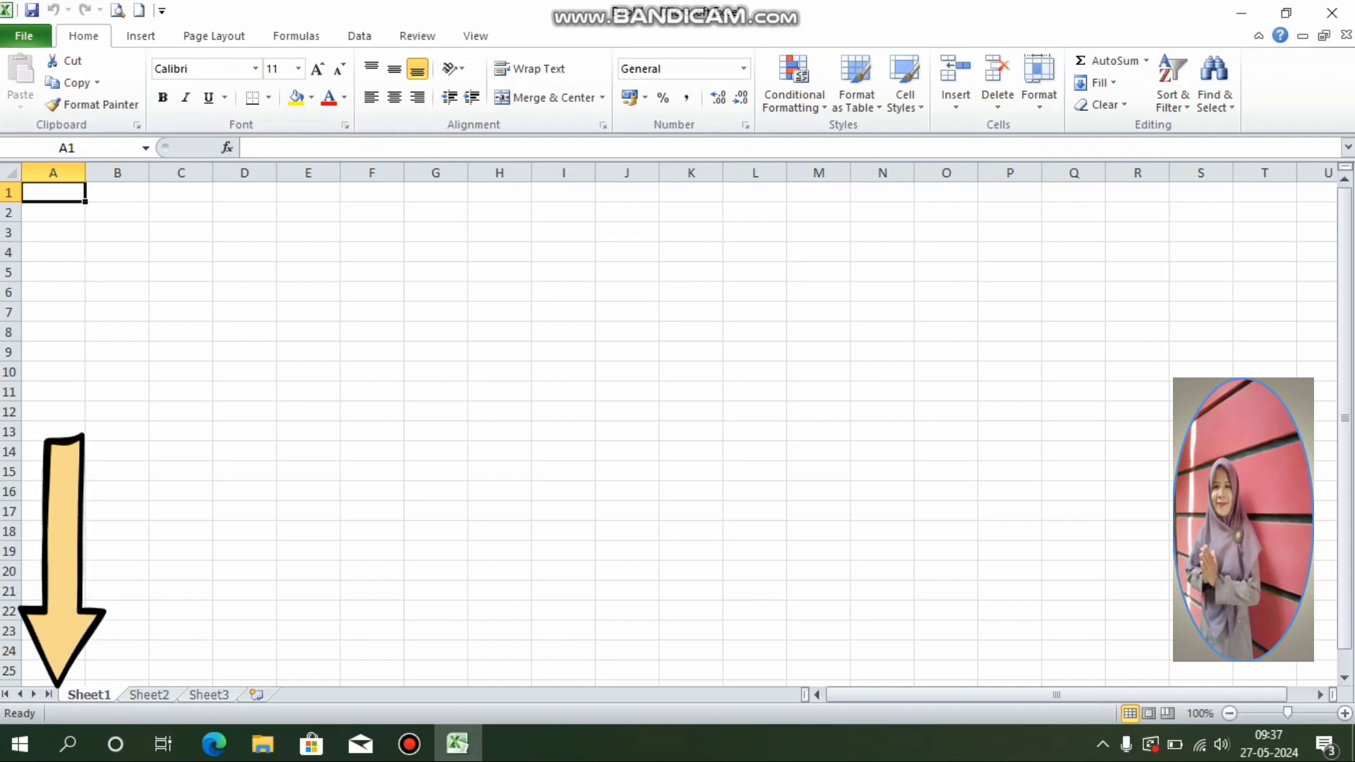
Step: Rename the worksheet Sheet1 as Latihan1
right_click(88, 694)
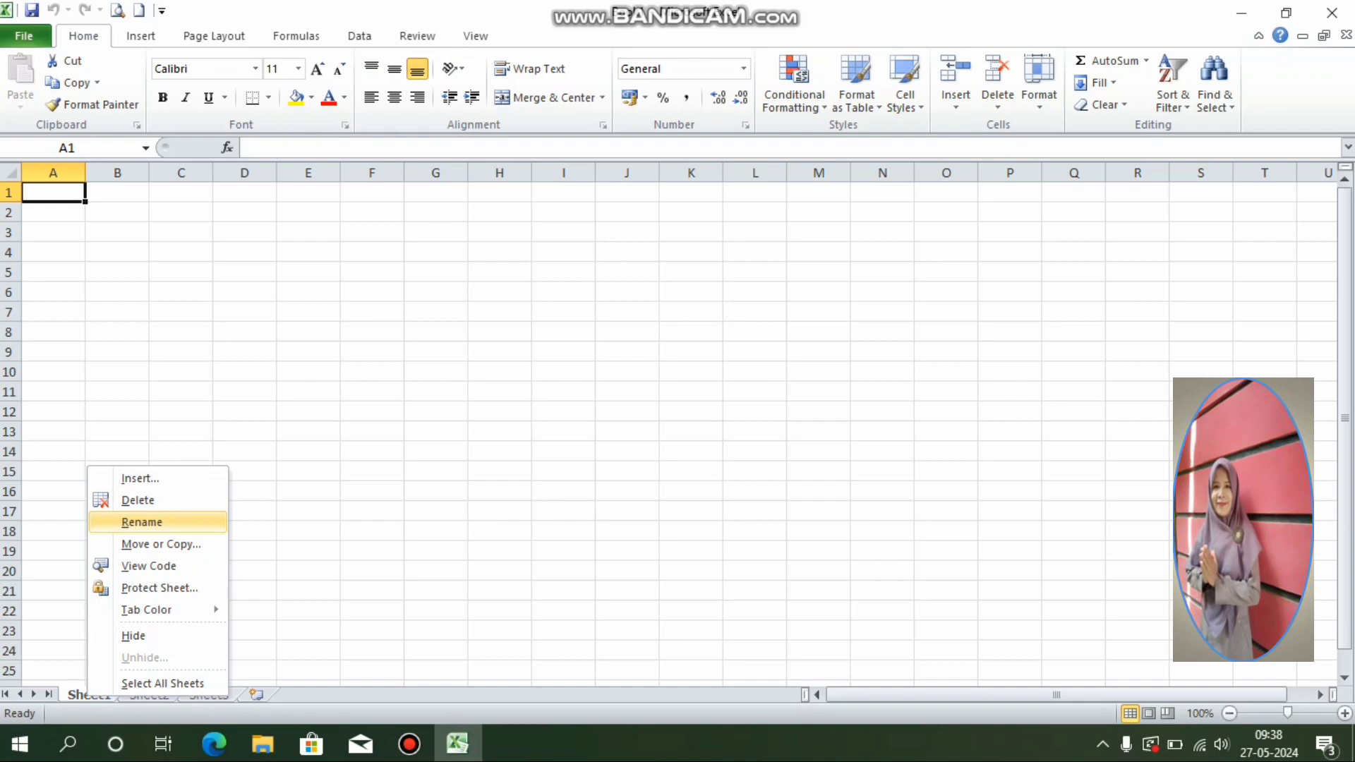
left_click(142, 522)
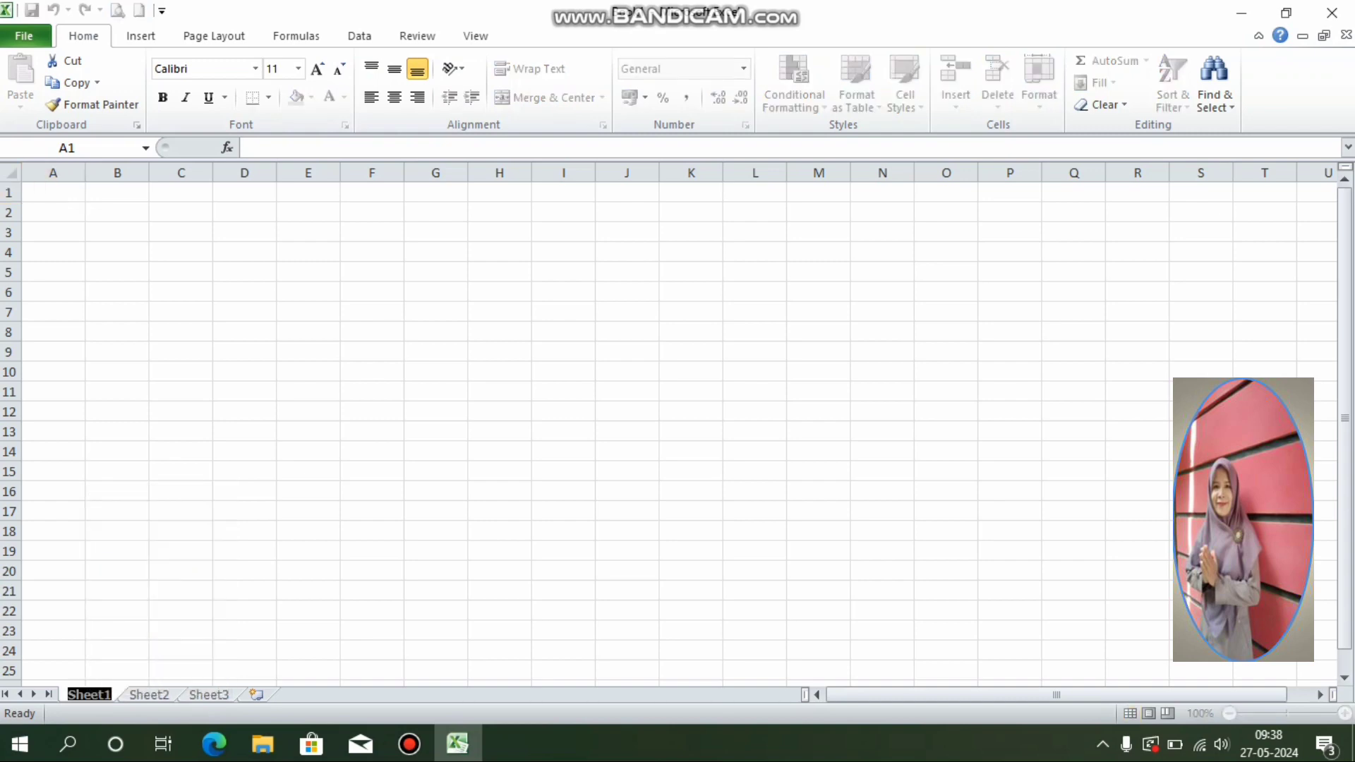
type("La")
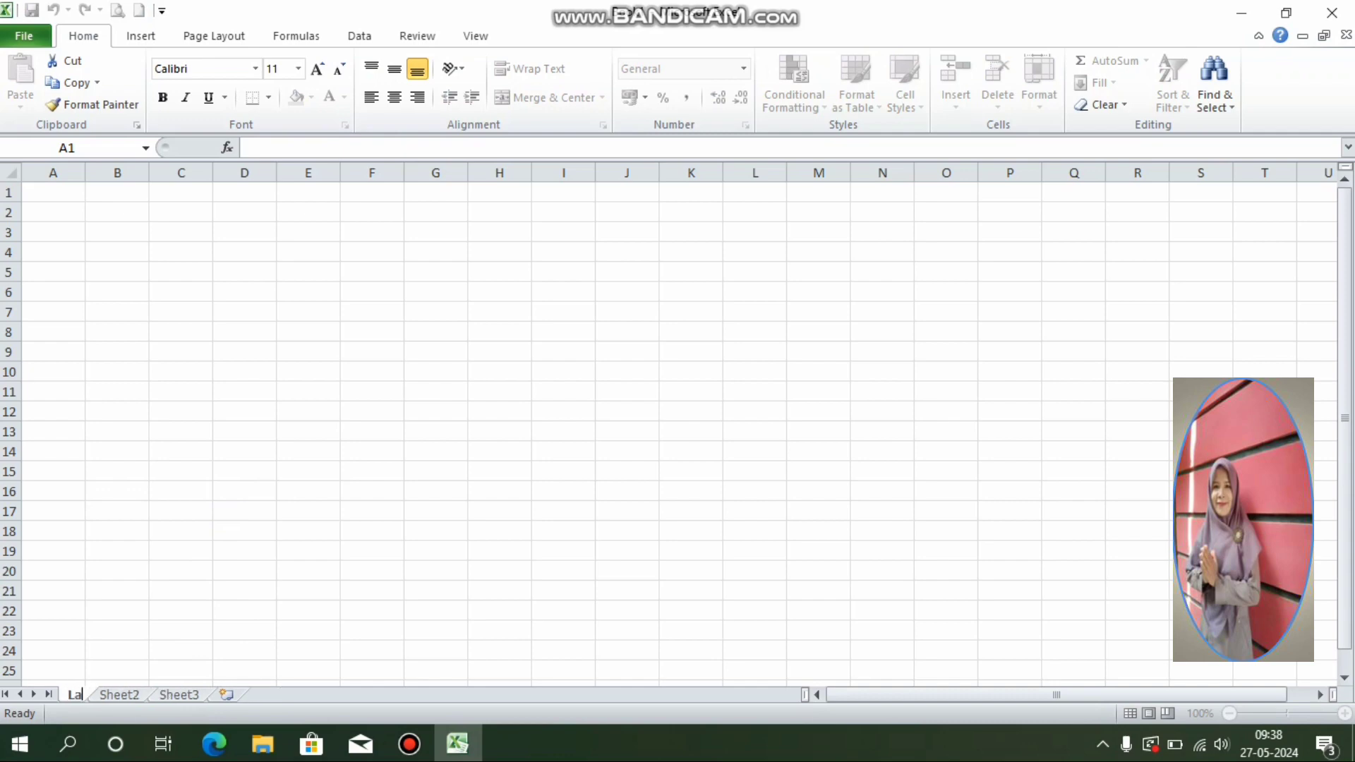
type("tihan1")
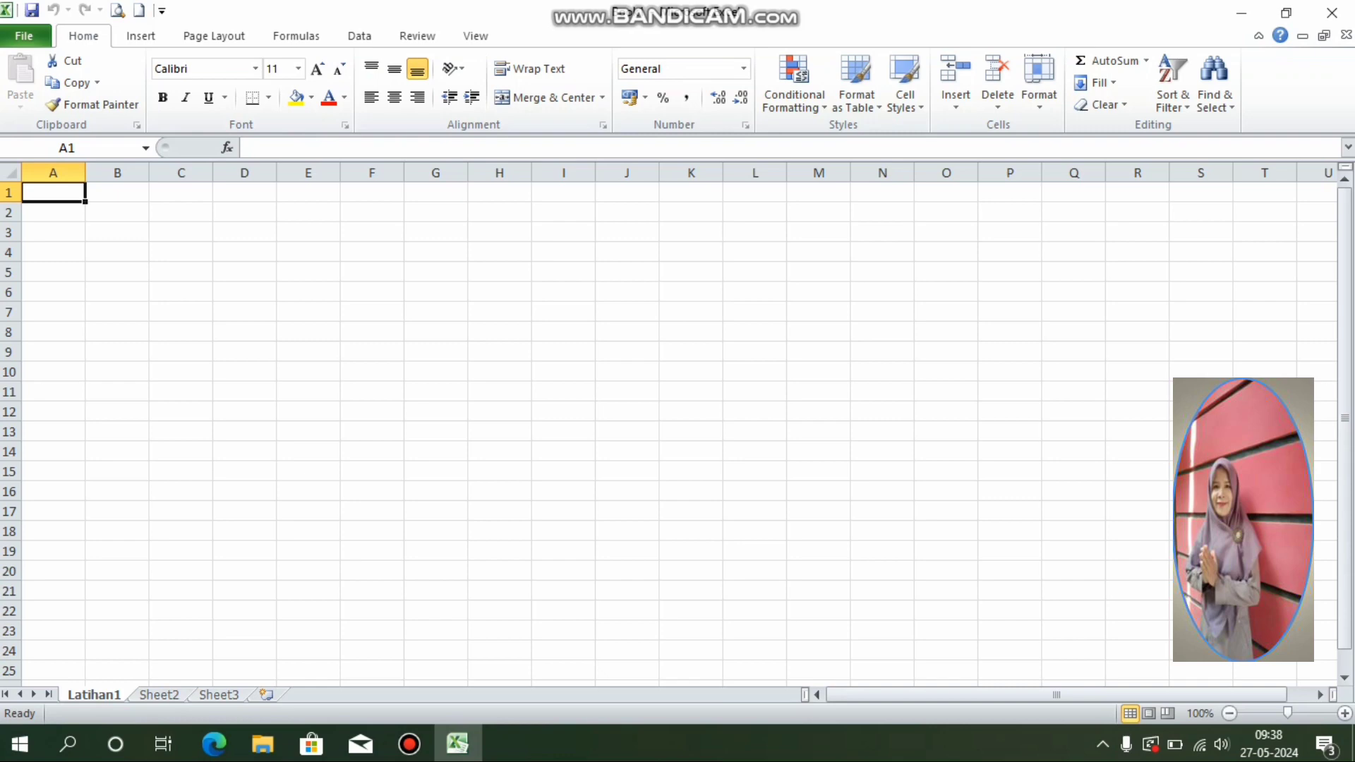
Step: Enter the headings LATIHAN 1 in A1, DAFTAR NAMA SISWA in A3 and SD BERKAH BAROKAH in A4
type("LATIHAN 1")
key("Return")
key("Return")
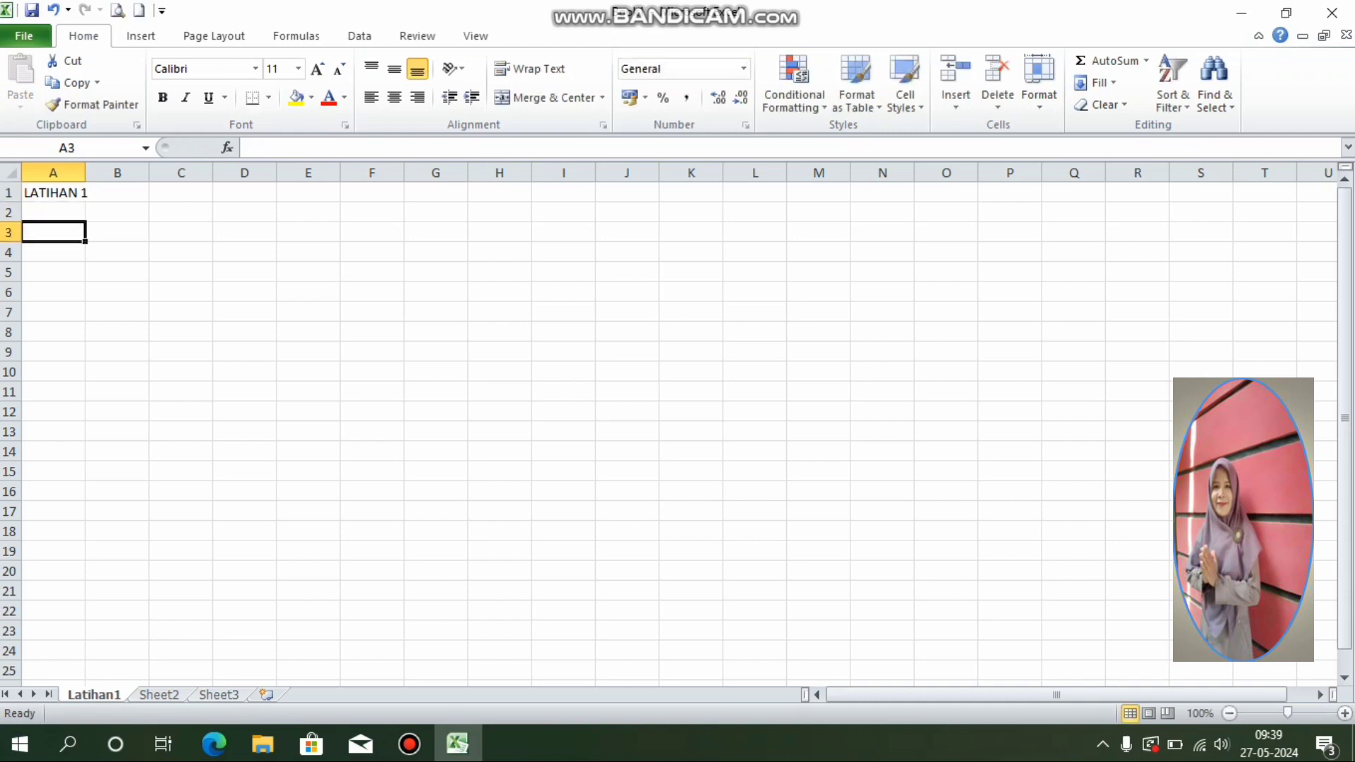
type("DAFTAR NAMA SISWA")
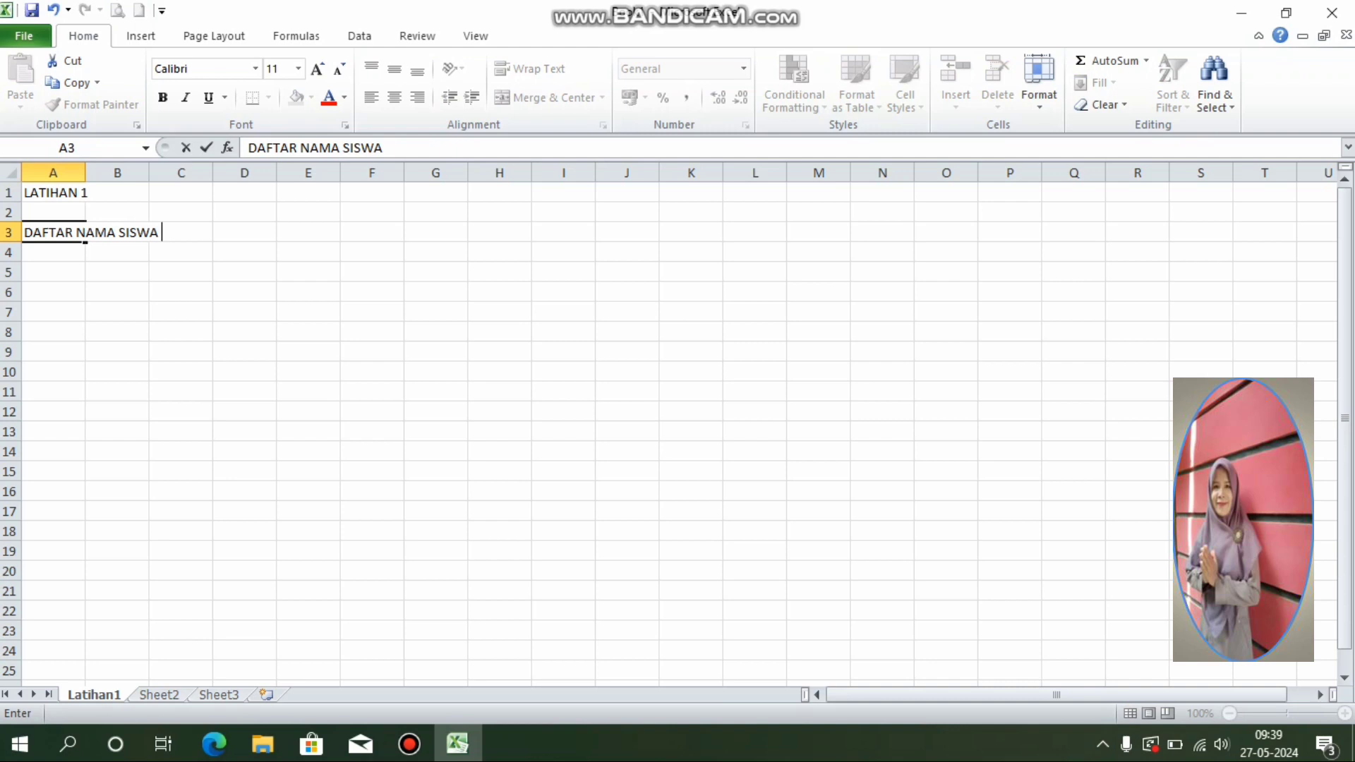
key("Return")
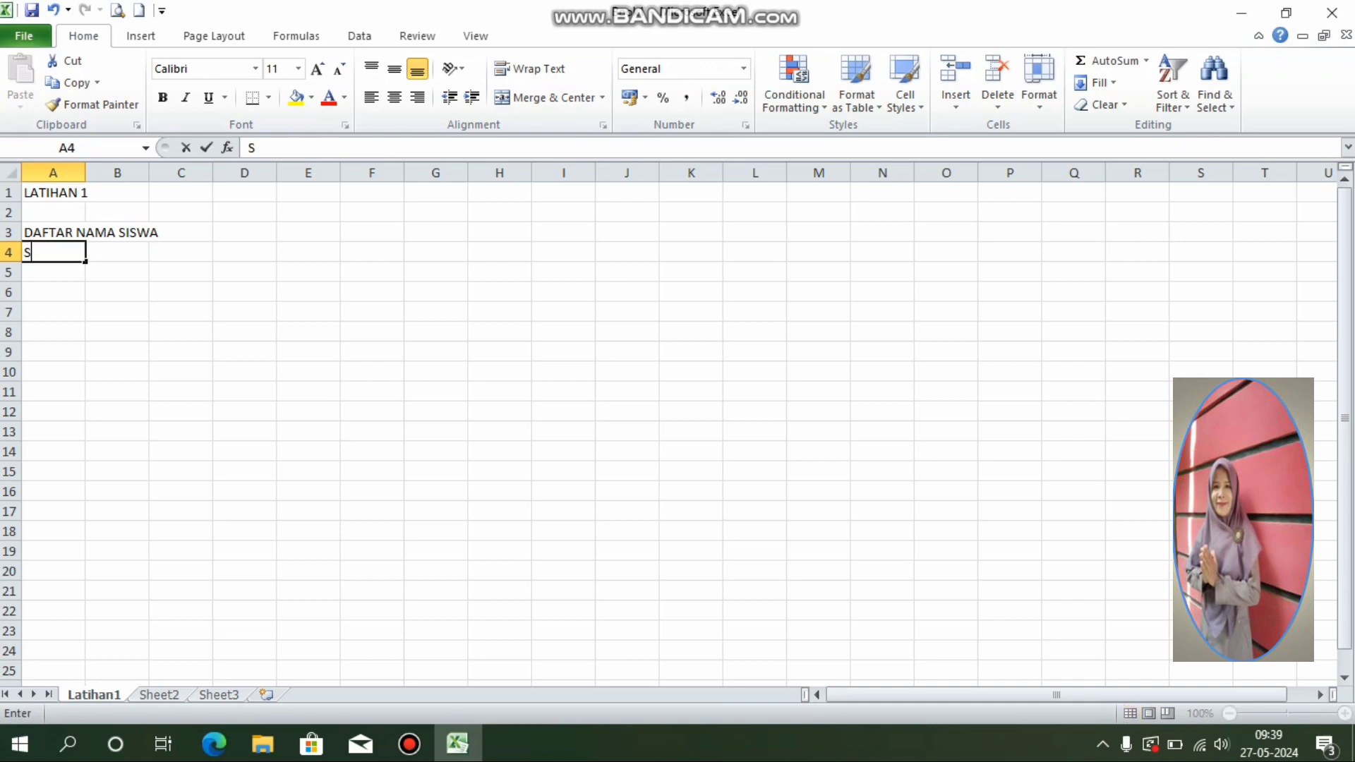
type("SD")
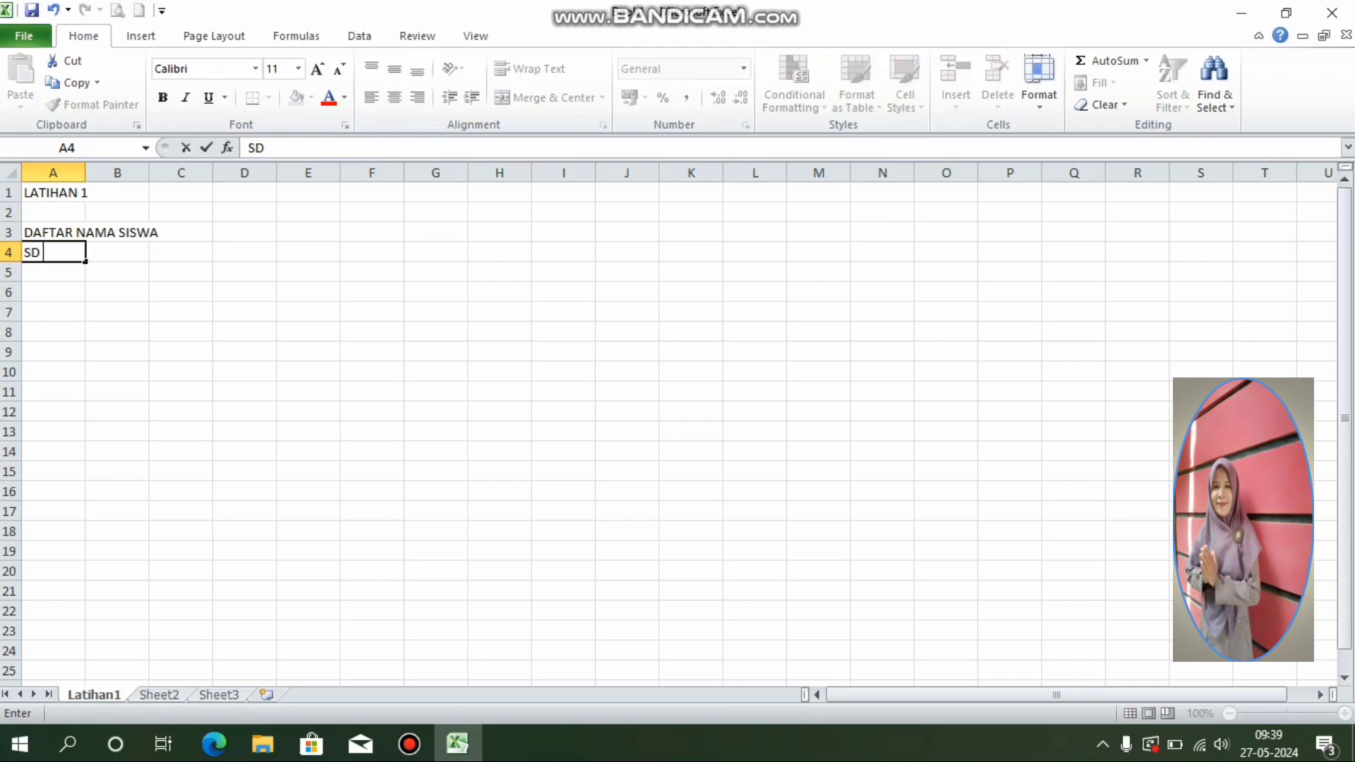
type(" BERKAH BAROKAH")
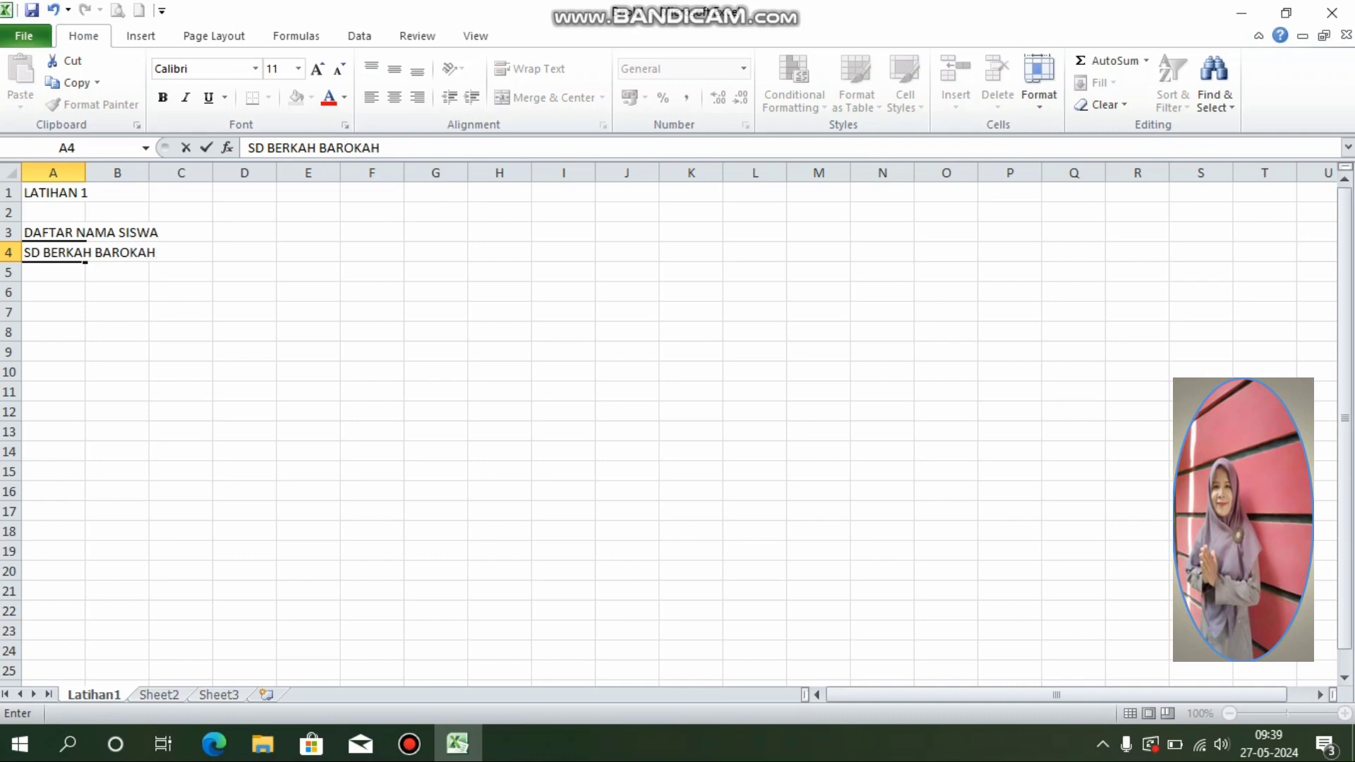
key("Return")
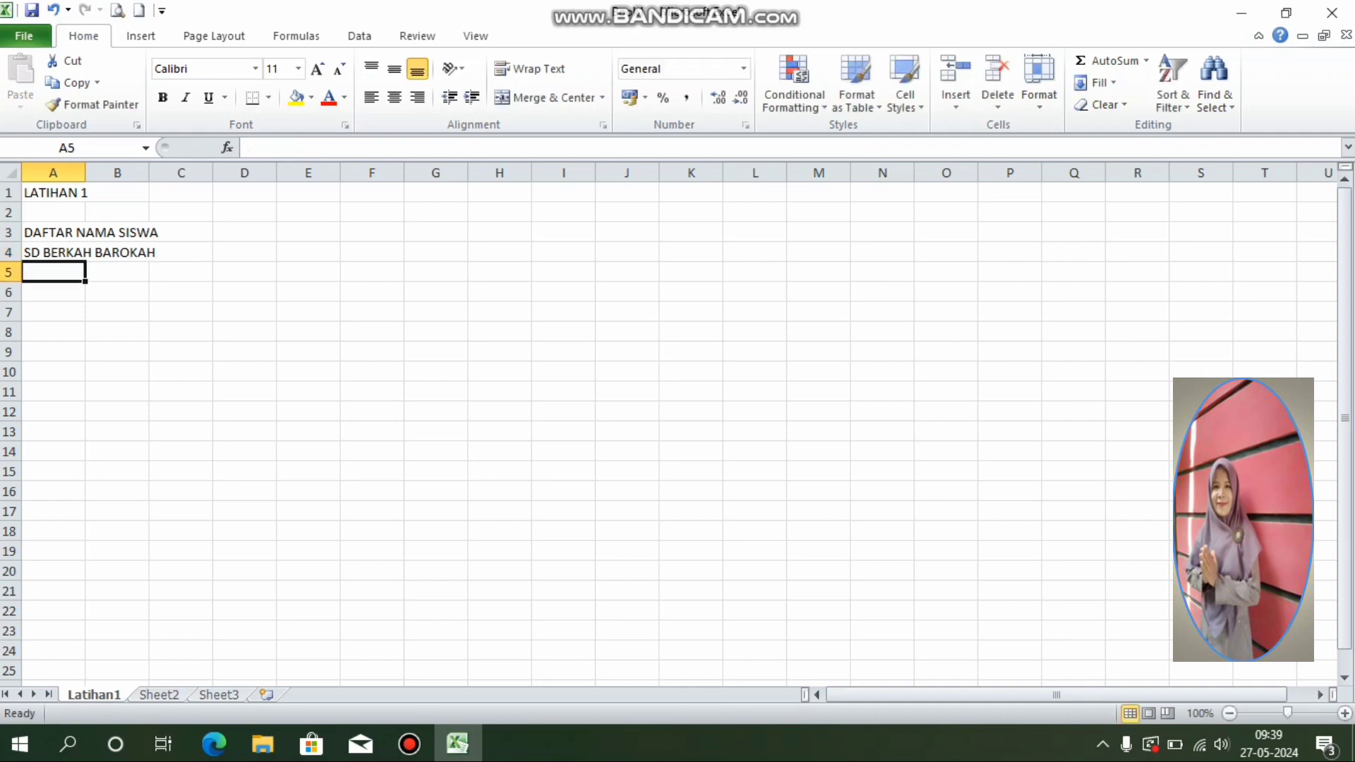
key("Return")
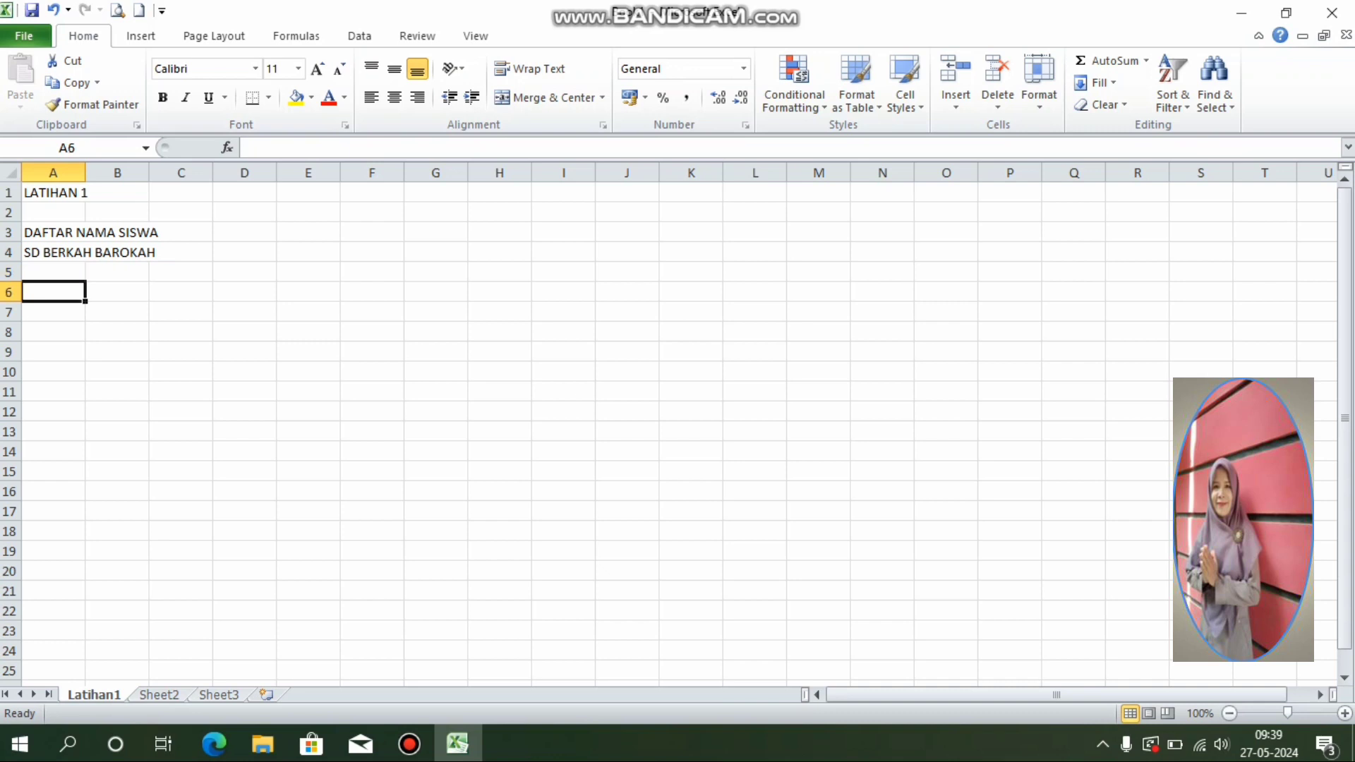
Step: Enter the column headers NO., NAMA, TEMPAT LAHIR and TANGGAL LAHIR in A6:D6, and widen columns C and D to fit them
type("NO.")
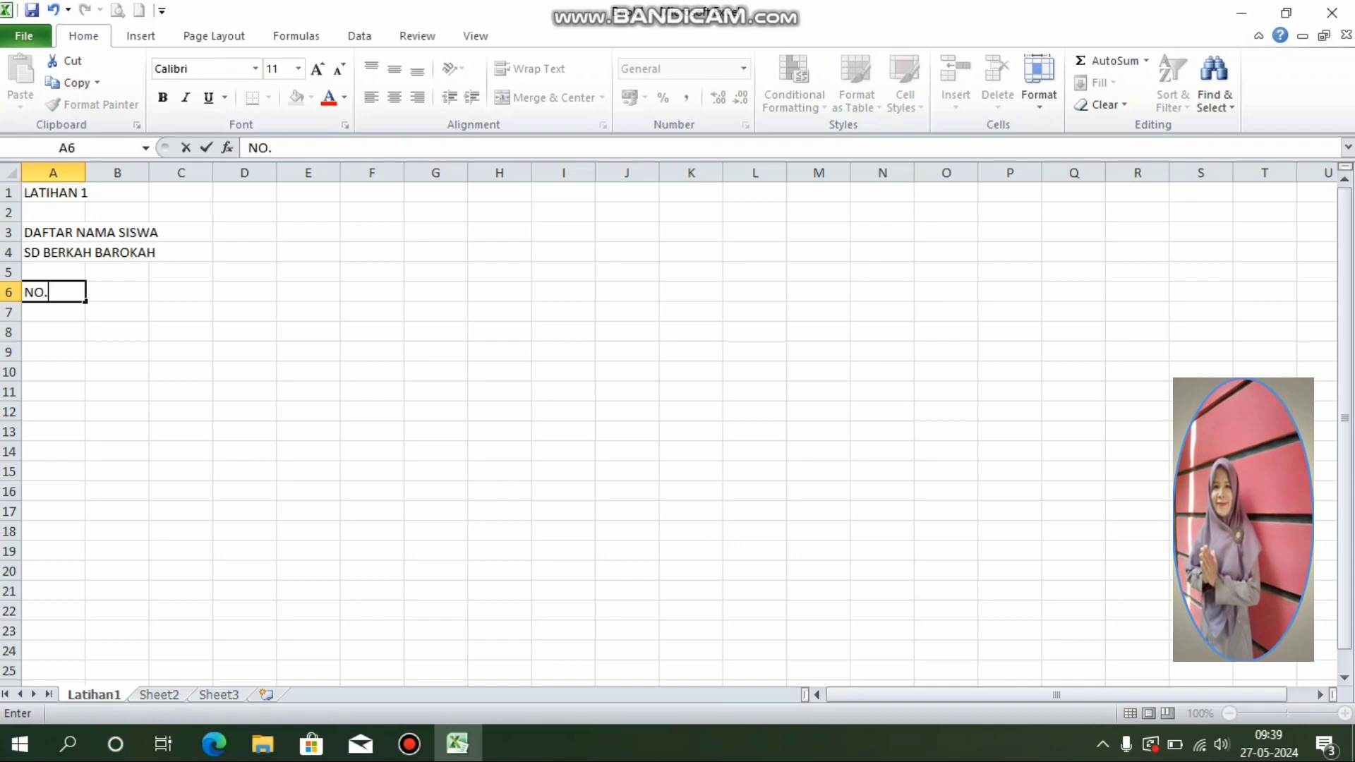
key("Tab")
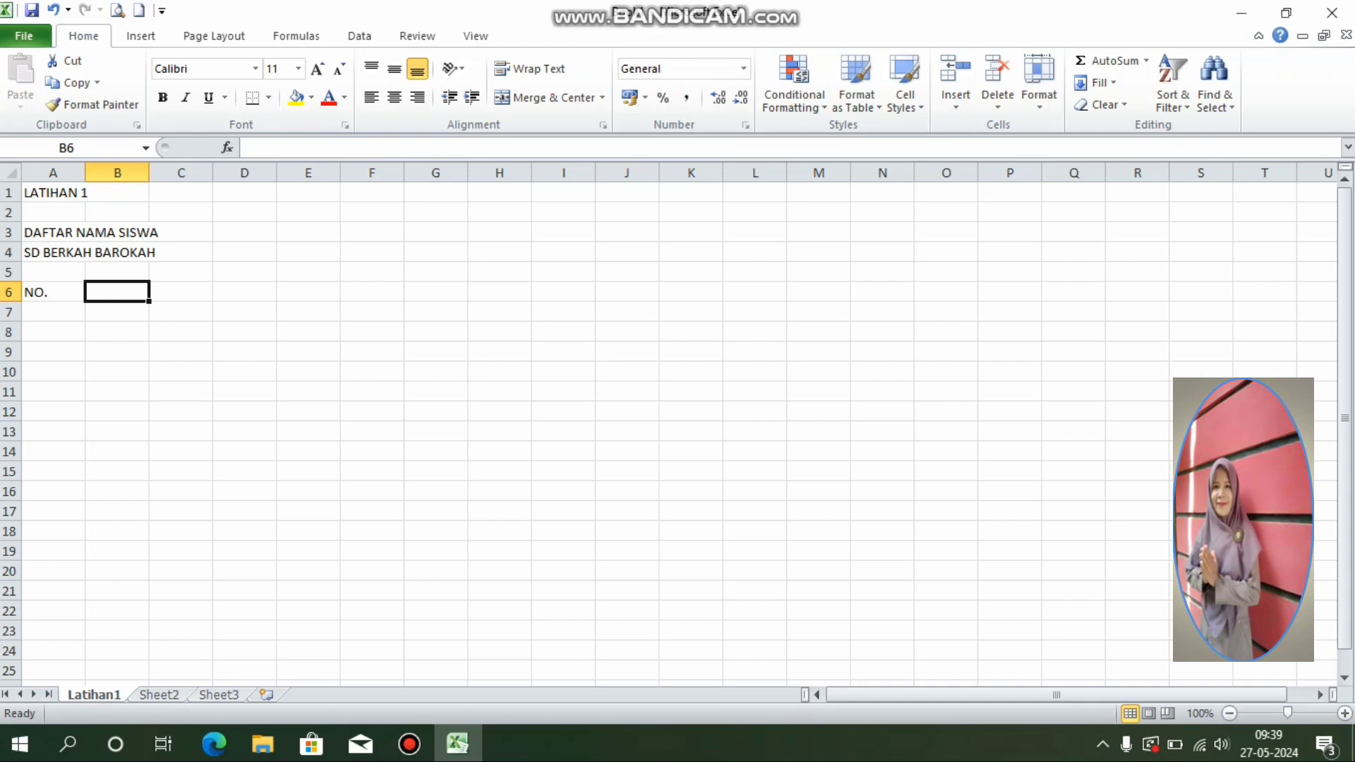
type("NAMA")
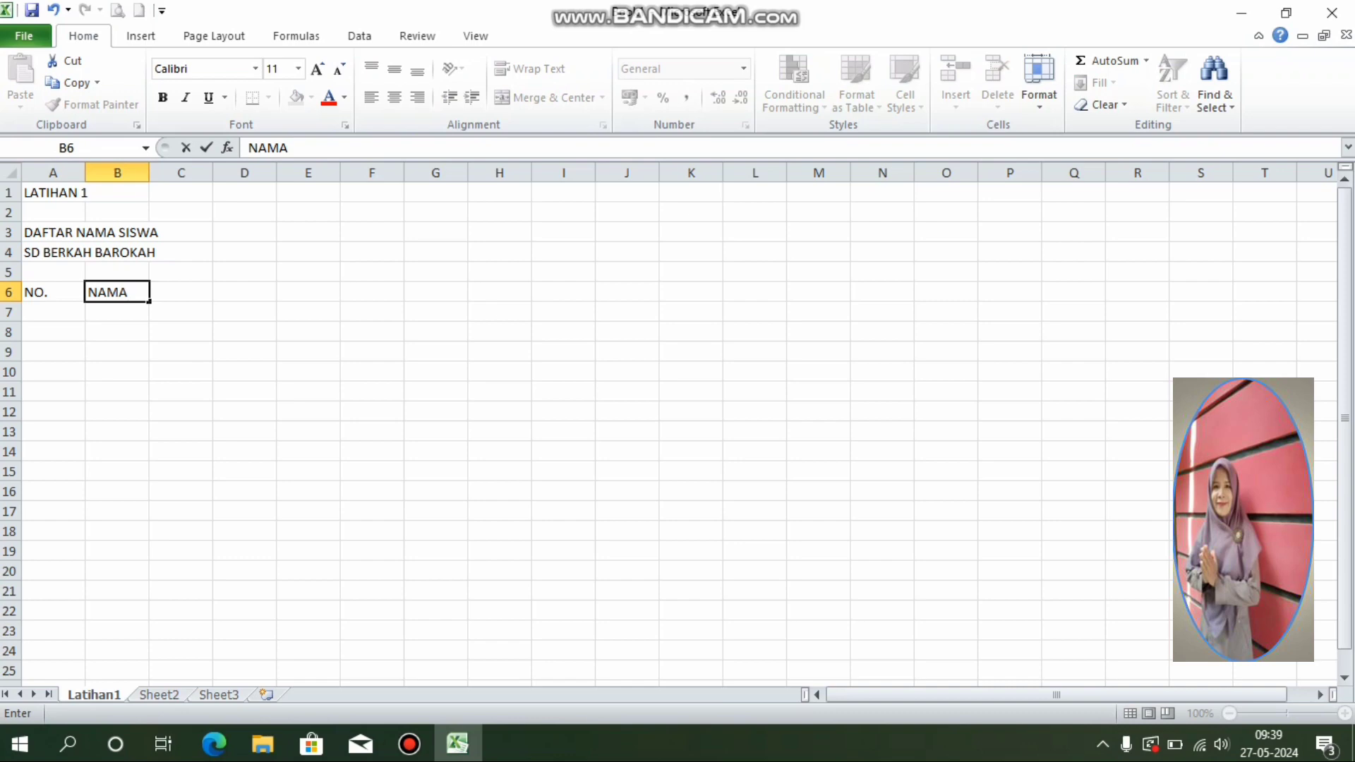
key("Tab")
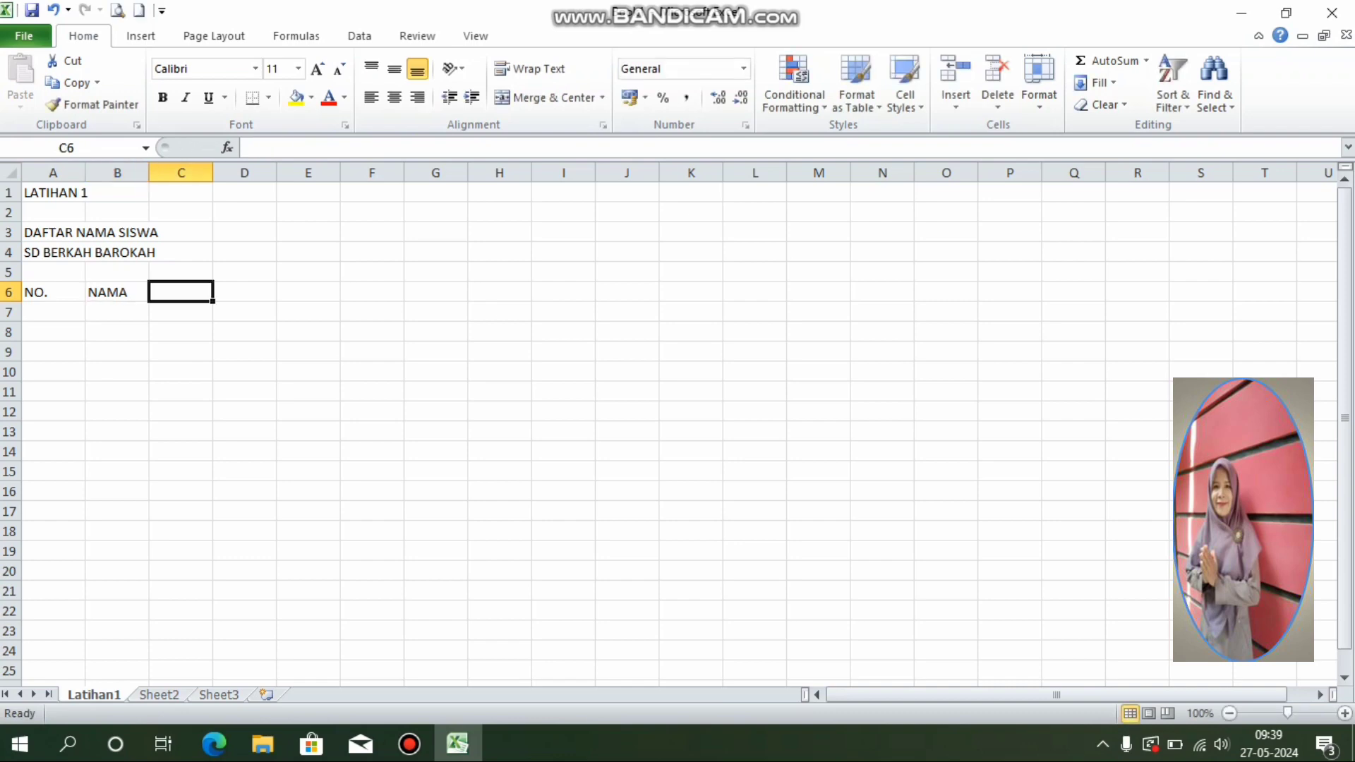
type("TE")
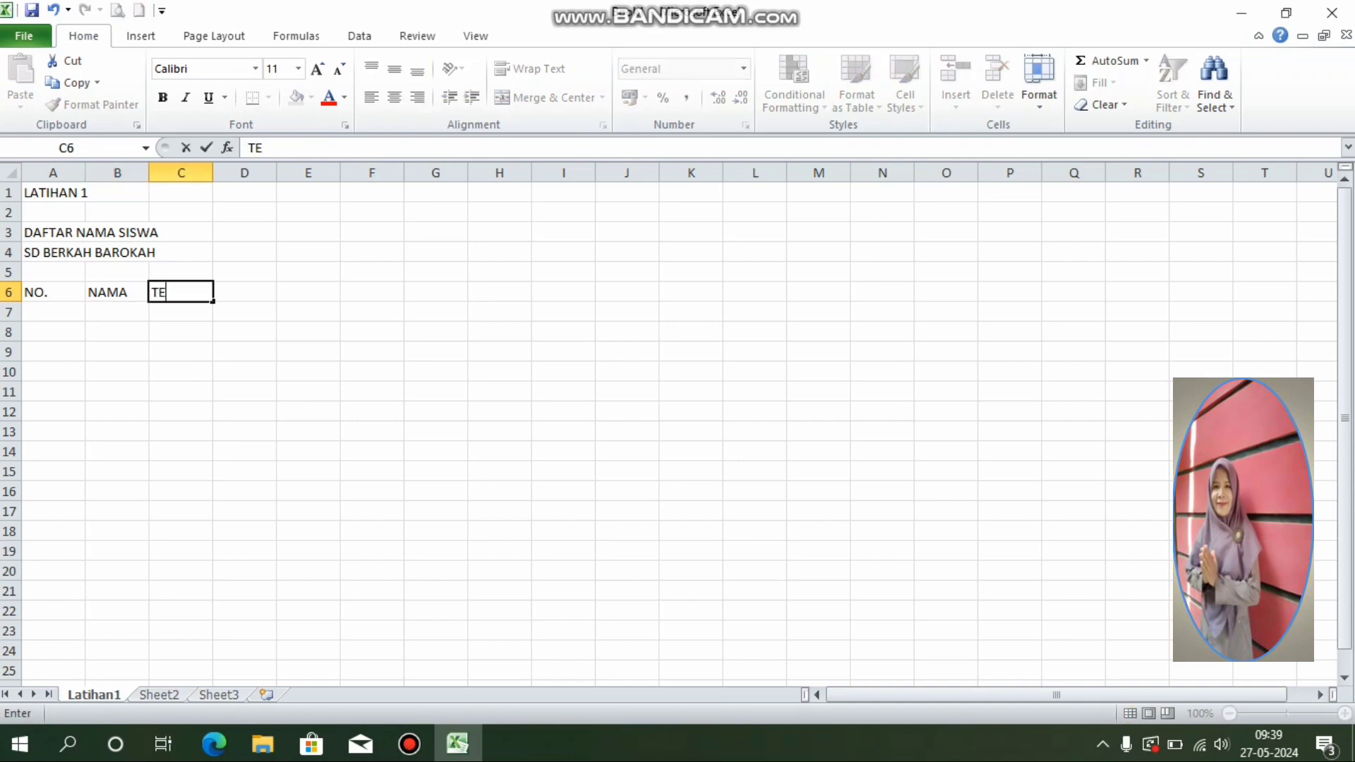
type("MPAT LAHIR")
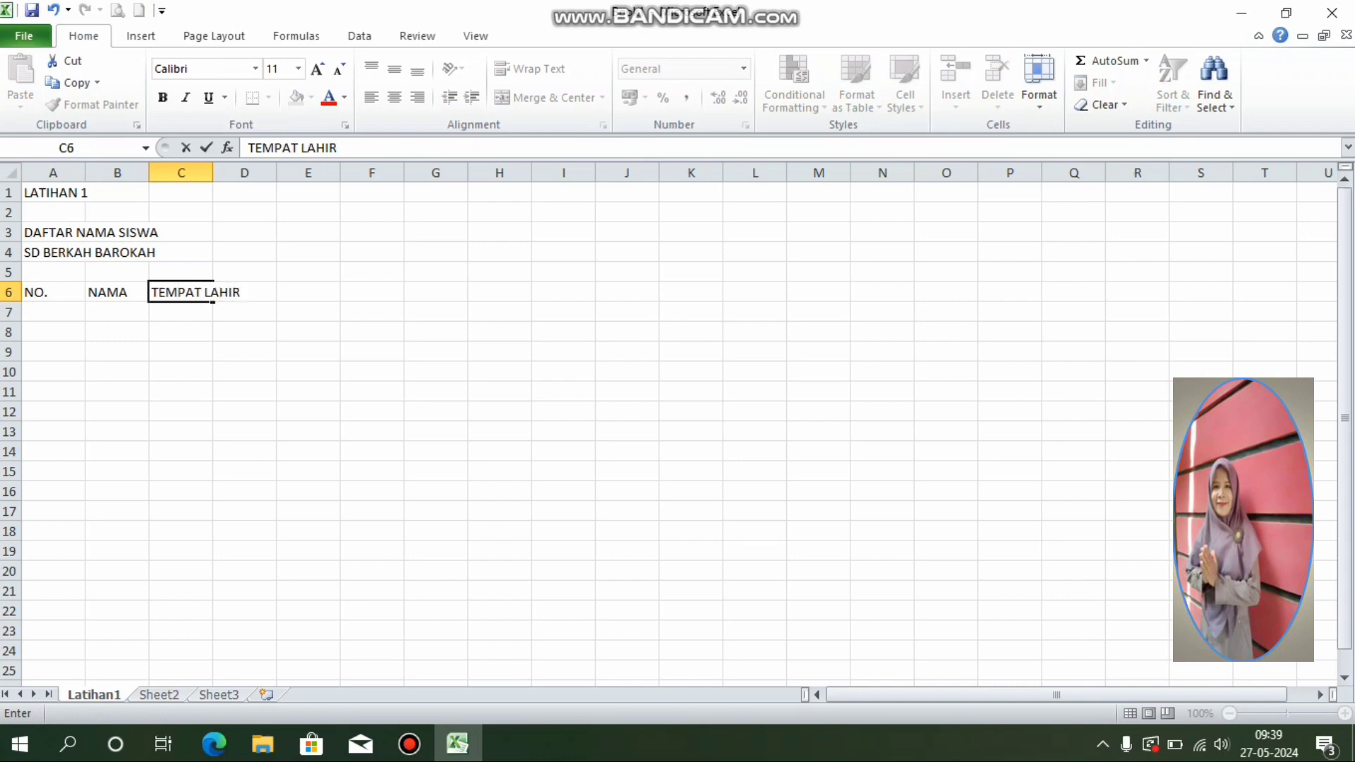
key("Tab")
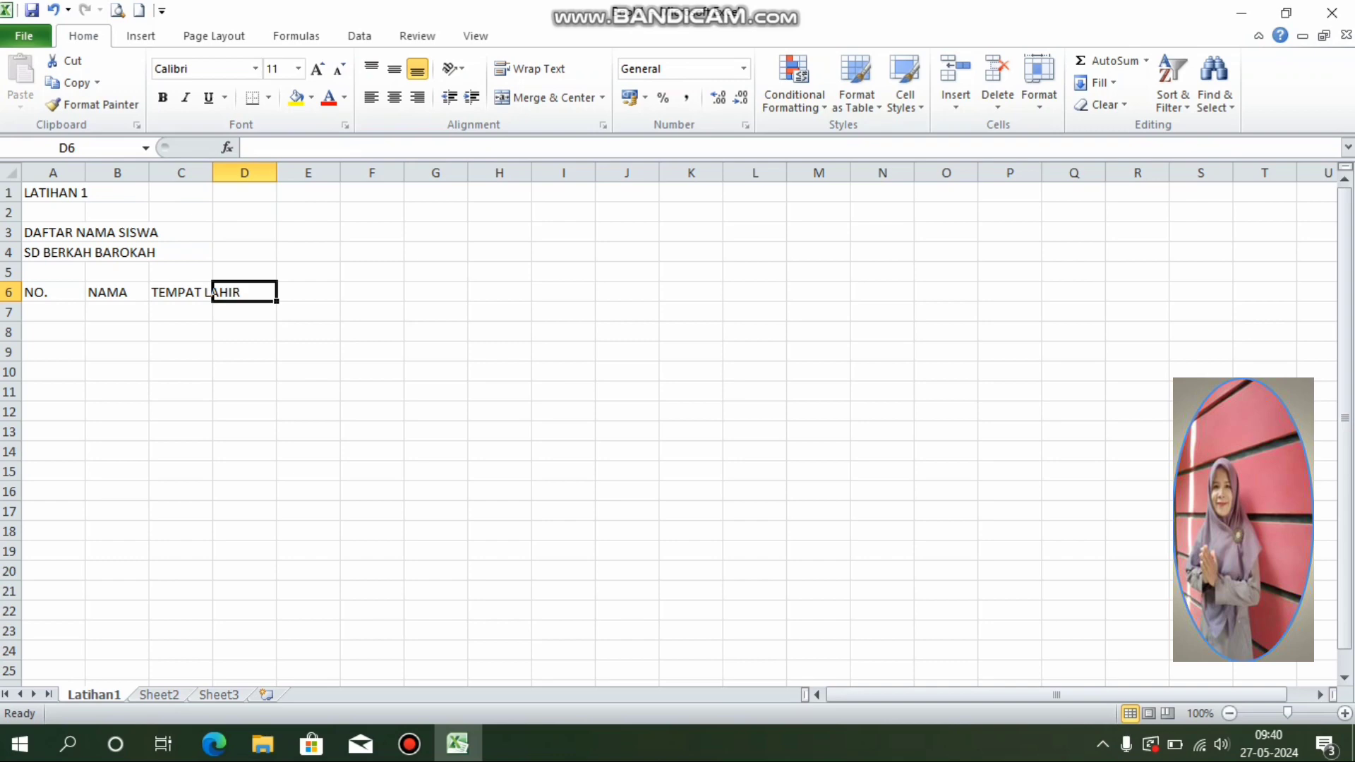
type("TANGGAL LAHIR")
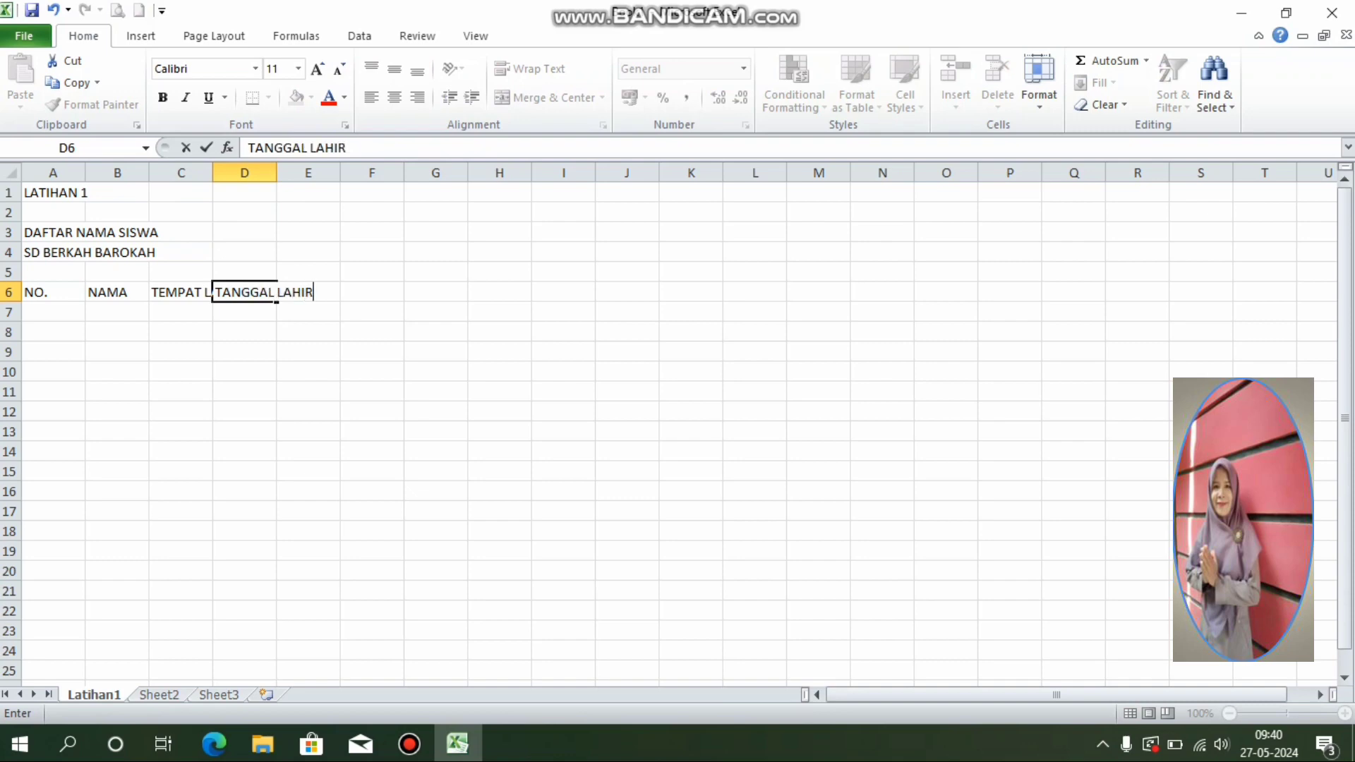
key("Return")
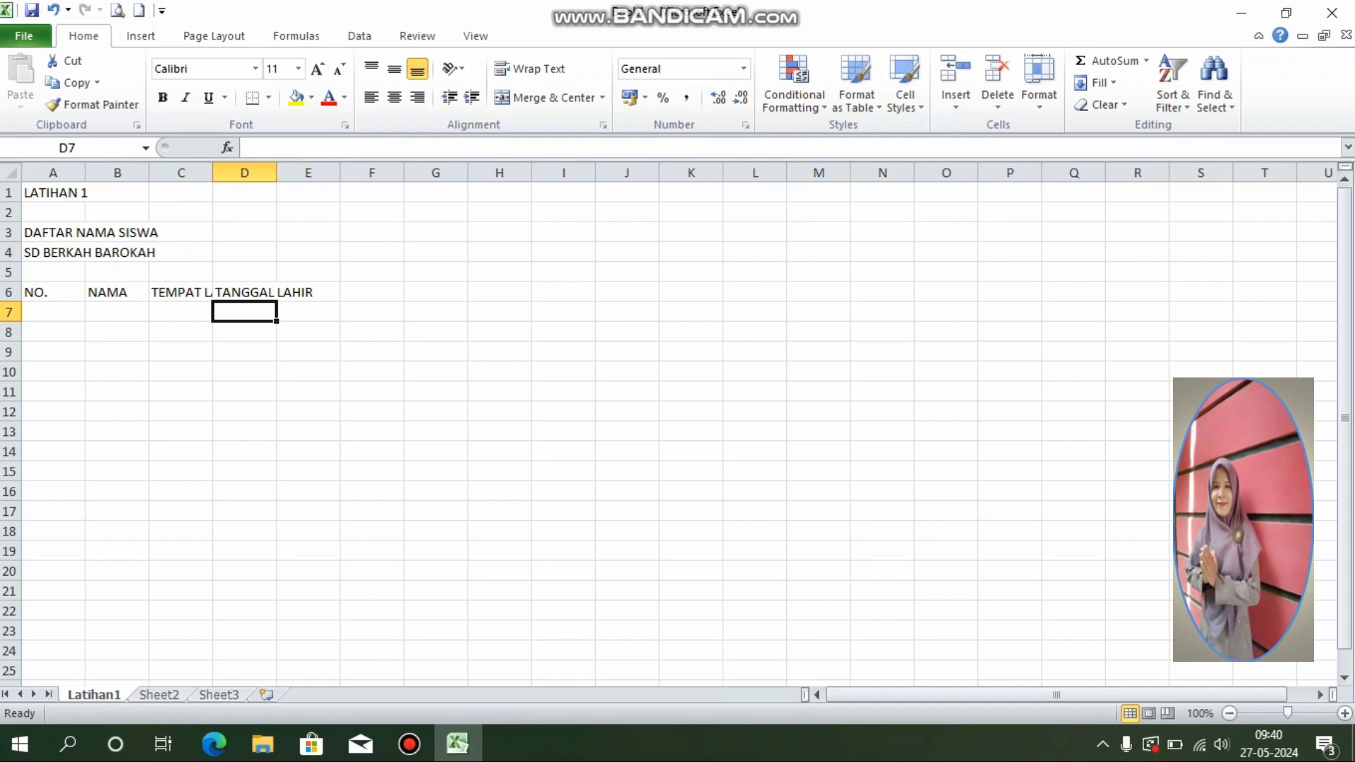
left_click_drag(213, 172, 390, 172)
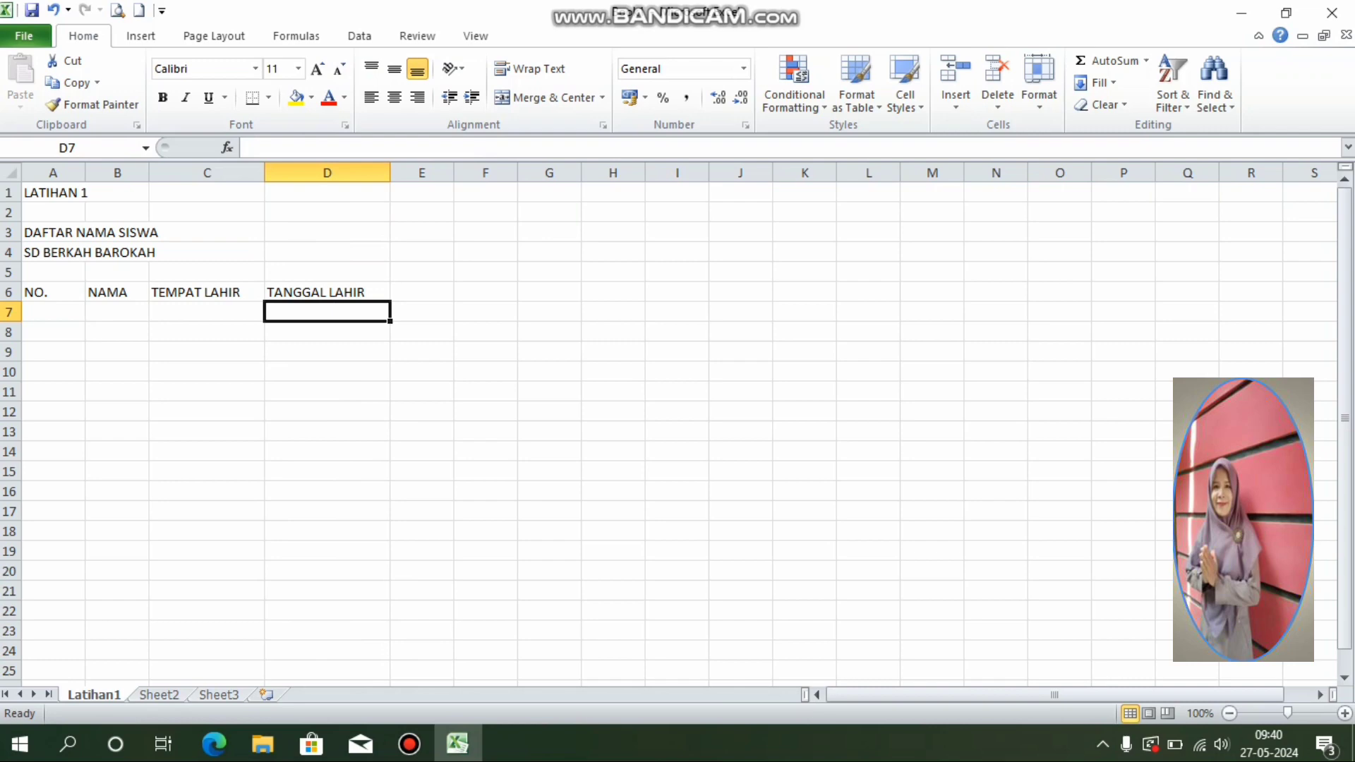
Step: Fill A7:A16 with the series 1 to 10 and centre the numbers horizontally and vertically
left_click(53, 312)
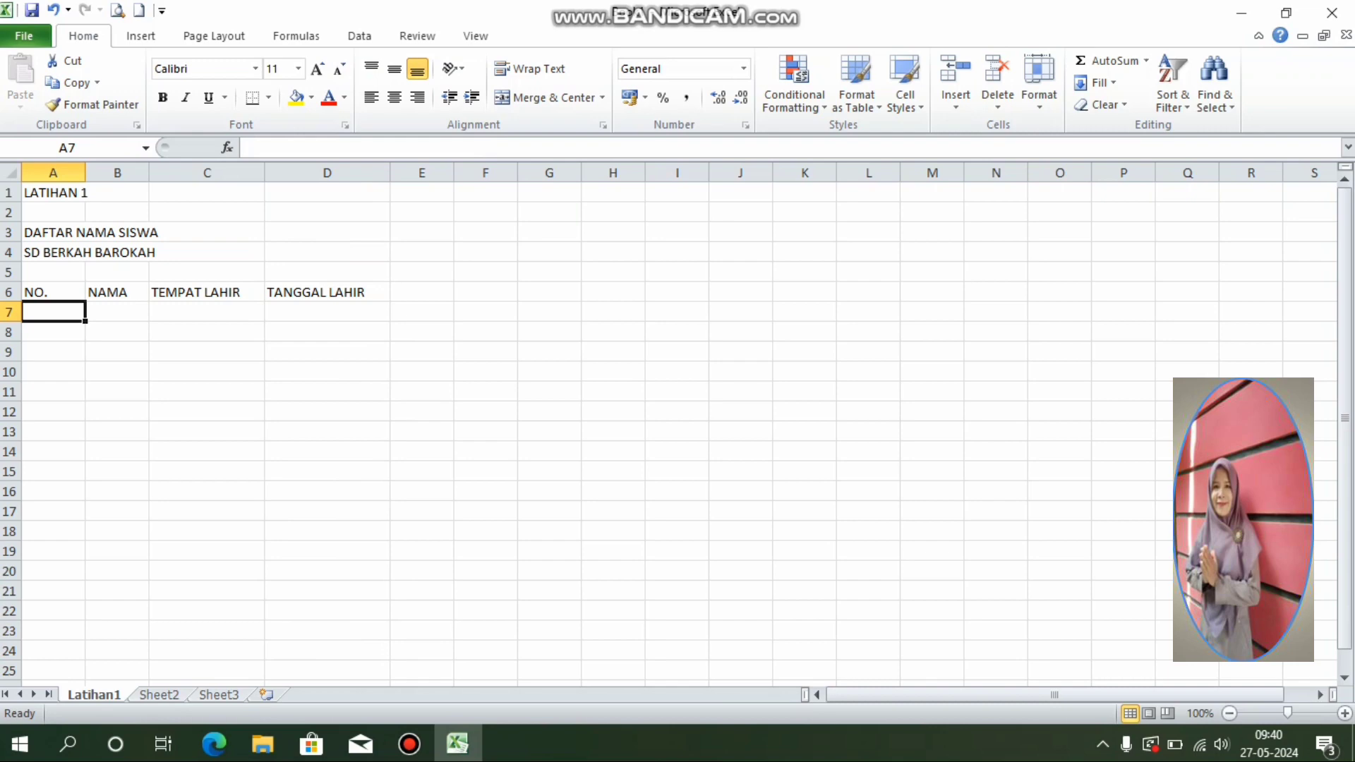
type("1")
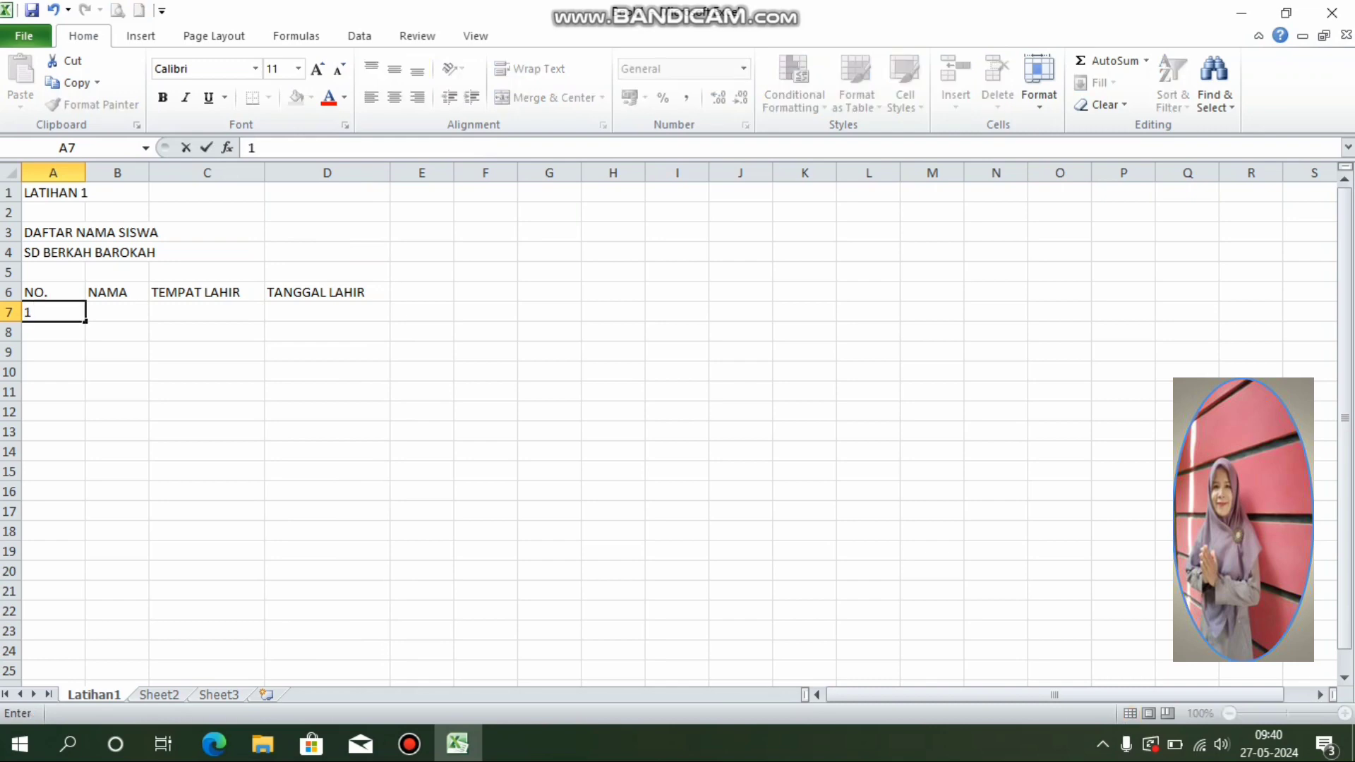
key("Return")
type("2")
key("Return")
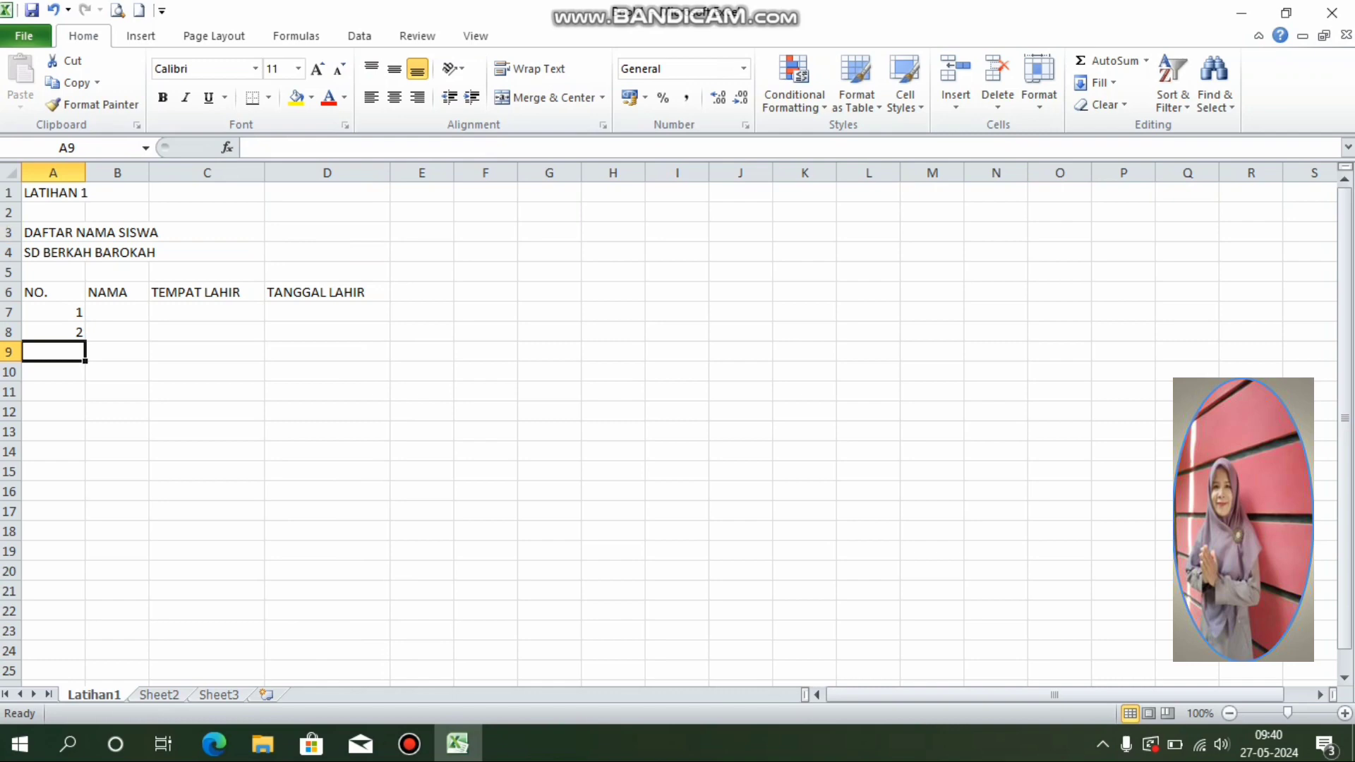
left_click(53, 312)
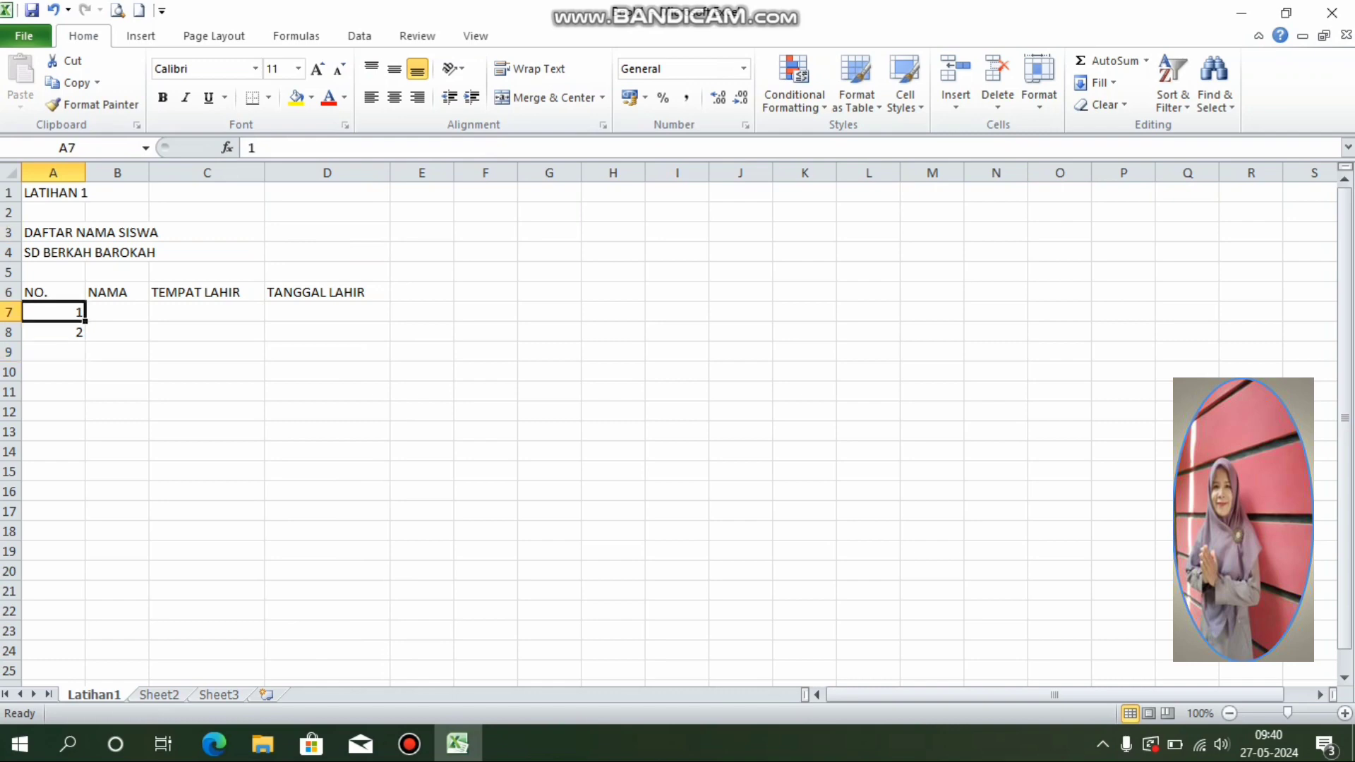
key("shift+Down")
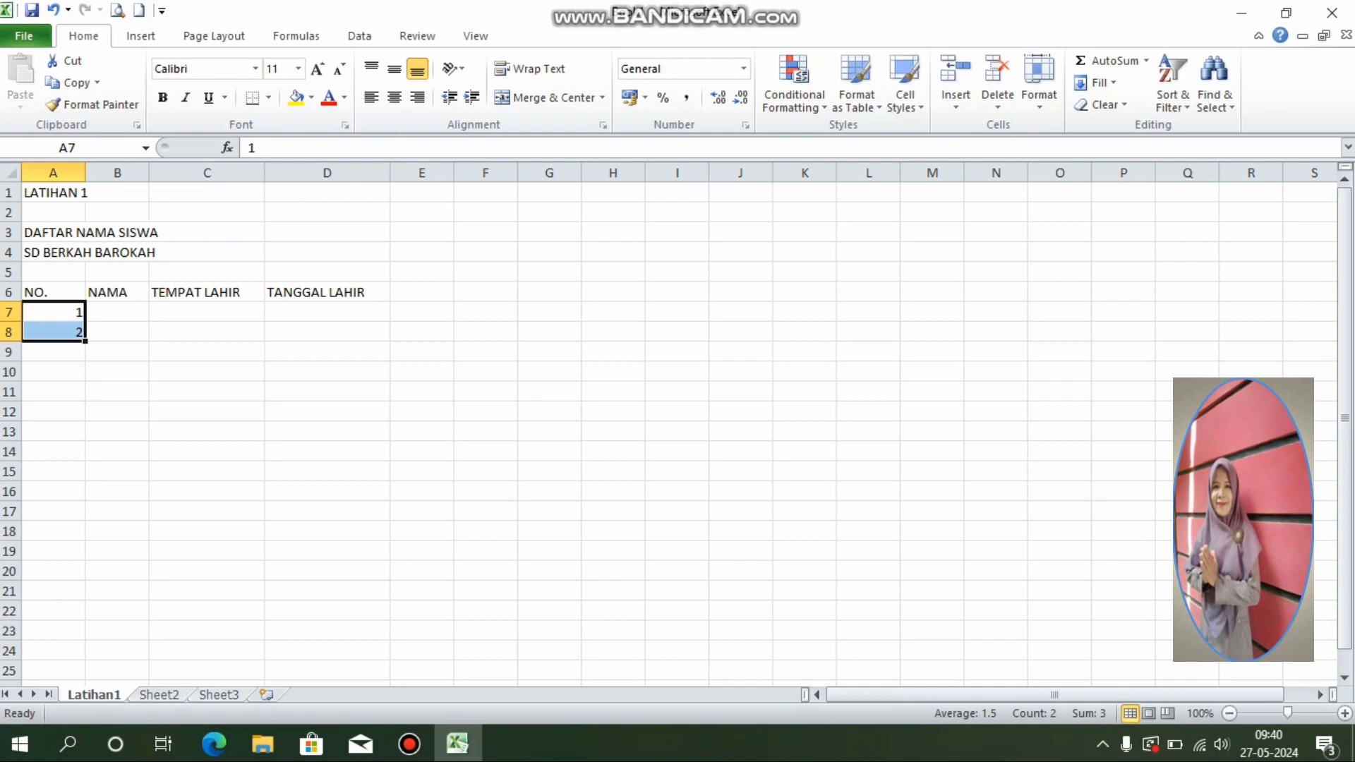
left_click_drag(85, 341, 85, 494)
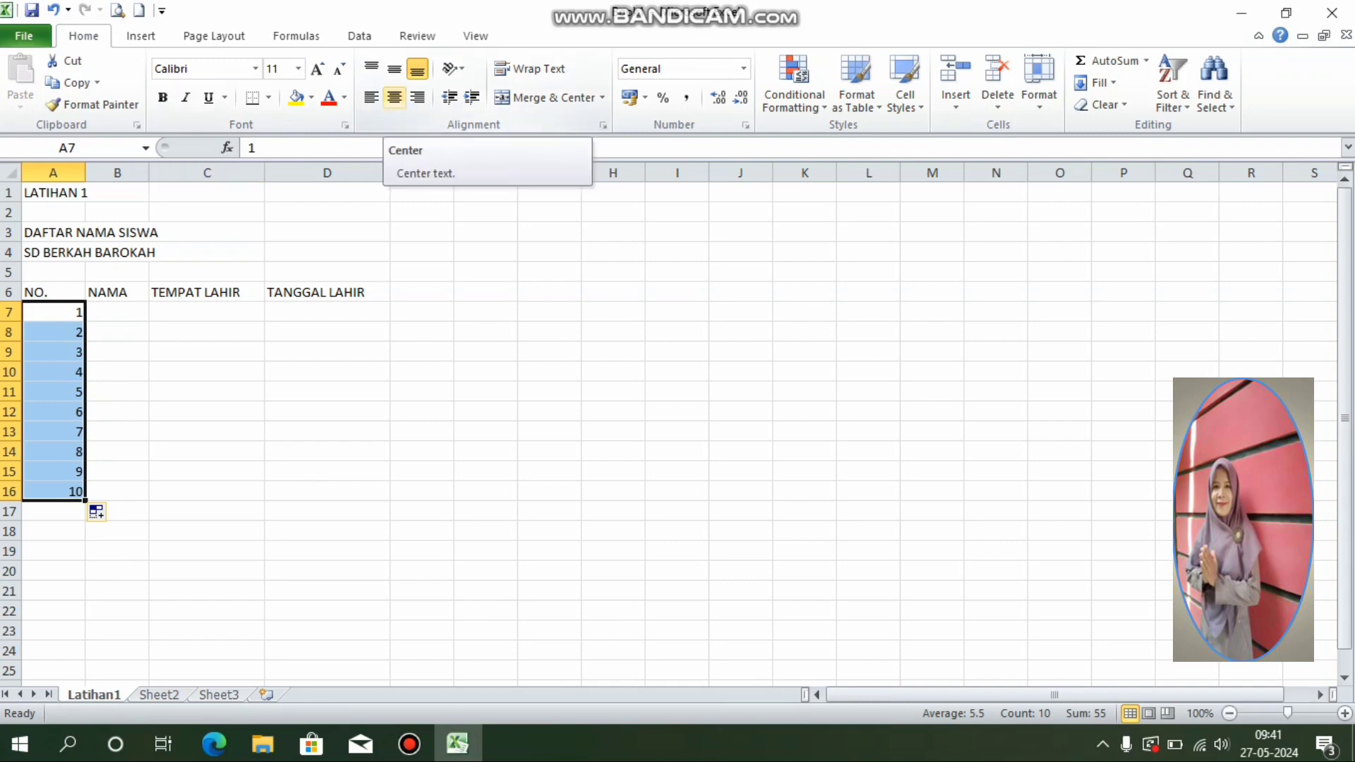
left_click(394, 97)
left_click(394, 68)
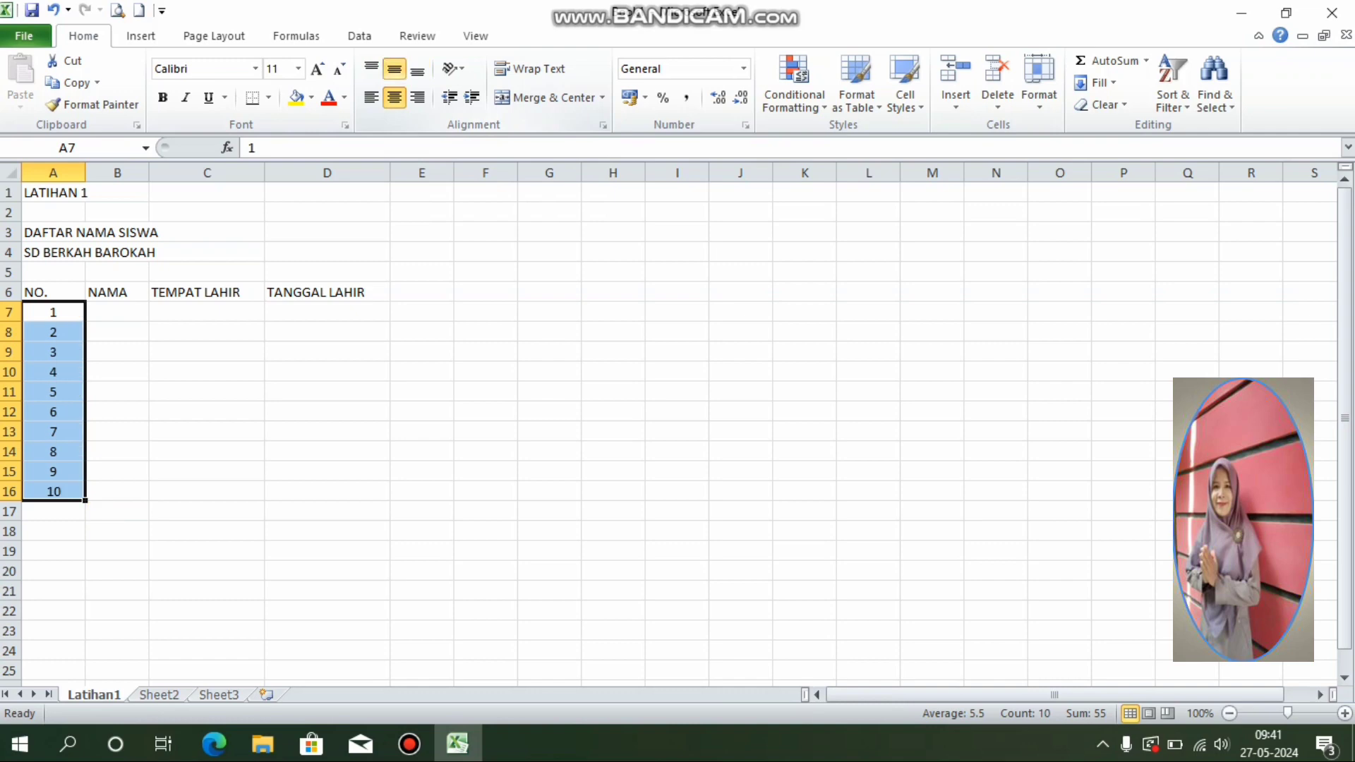
Step: Widen column B and enter the ten students' names under NAMA in B7:B16
left_click_drag(148, 172, 263, 173)
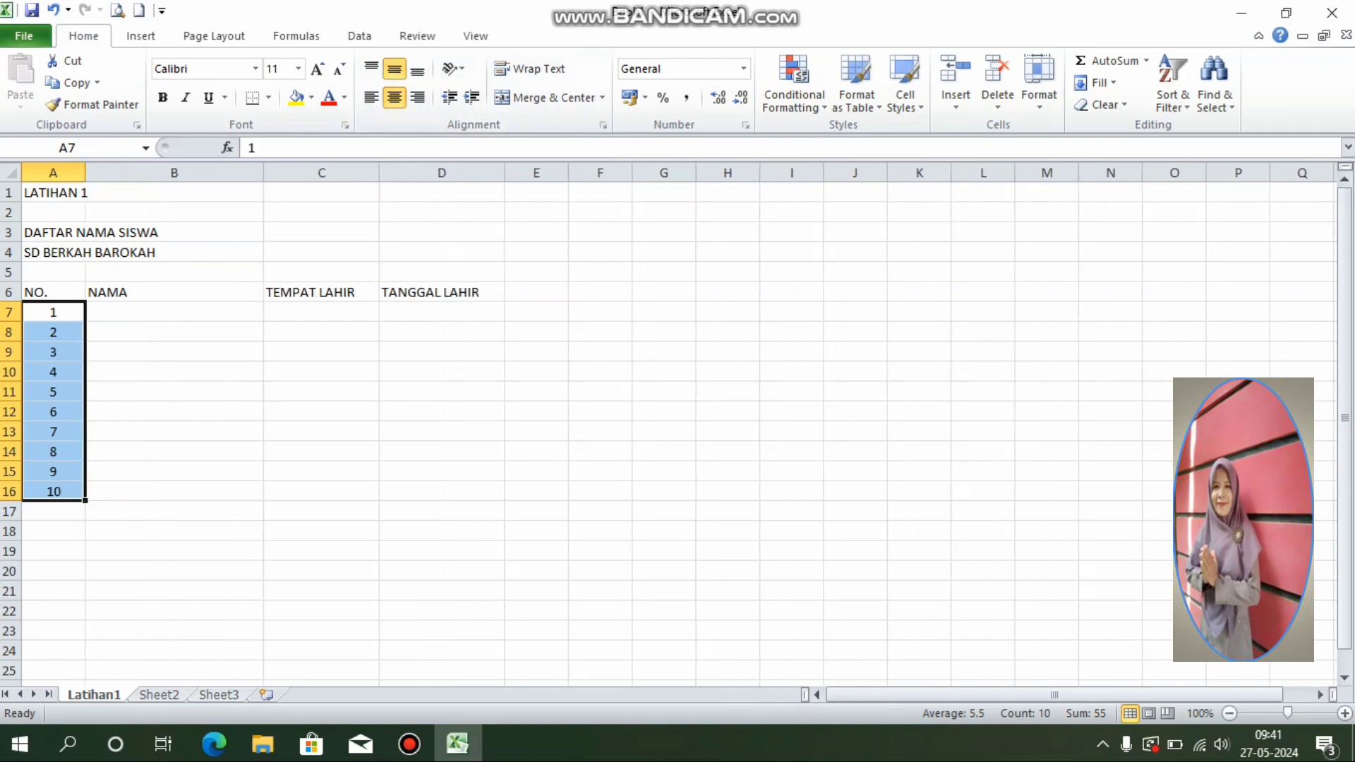
left_click(174, 311)
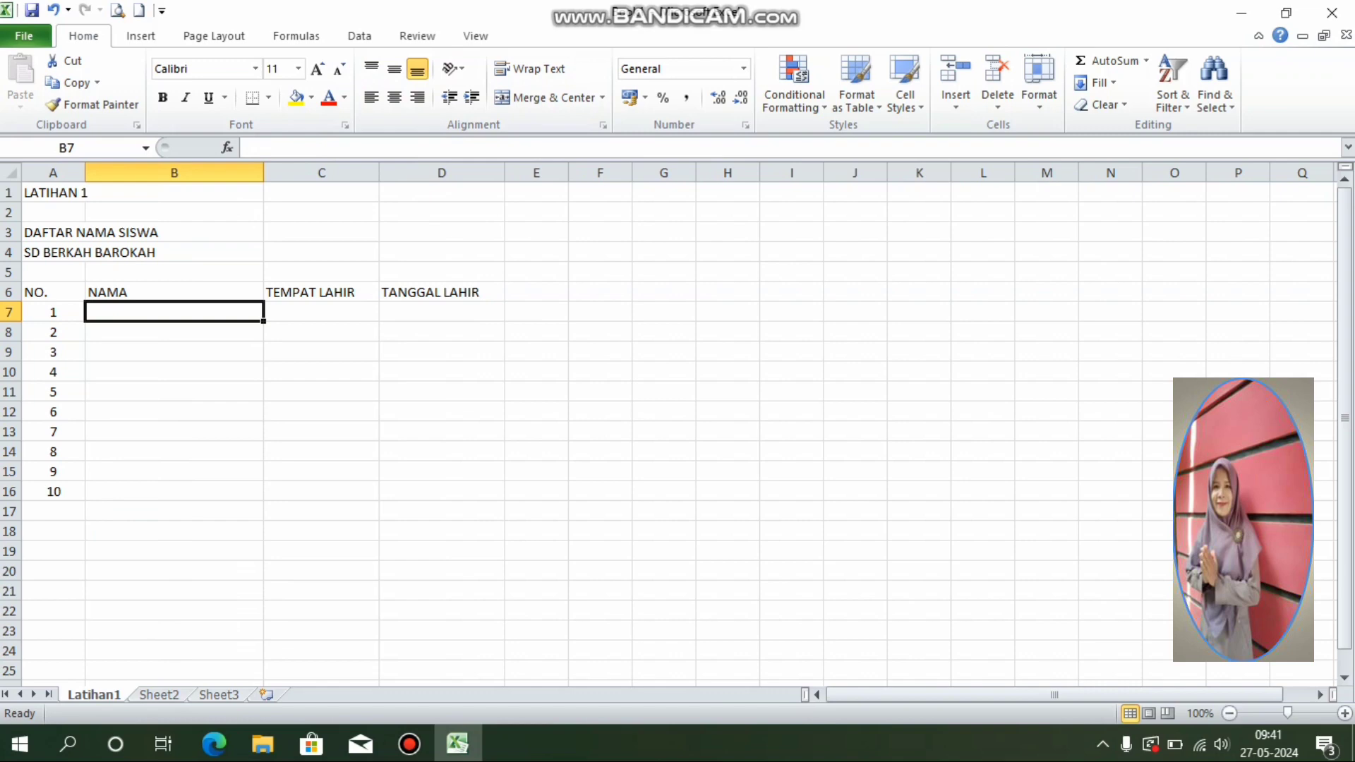
type("SHAFA")
key("Return")
type("DANISH")
key("Return")
type("IBRAHIM")
key("Return")
type("RAYYAN")
key("Return")
type("ACHMAD")
key("Return")
type("RIFFAT")
key("Return")
type("AL ZABIR")
key("Return")
type("ZIQRI")
key("Return")
type("LIL FIRDAUS")
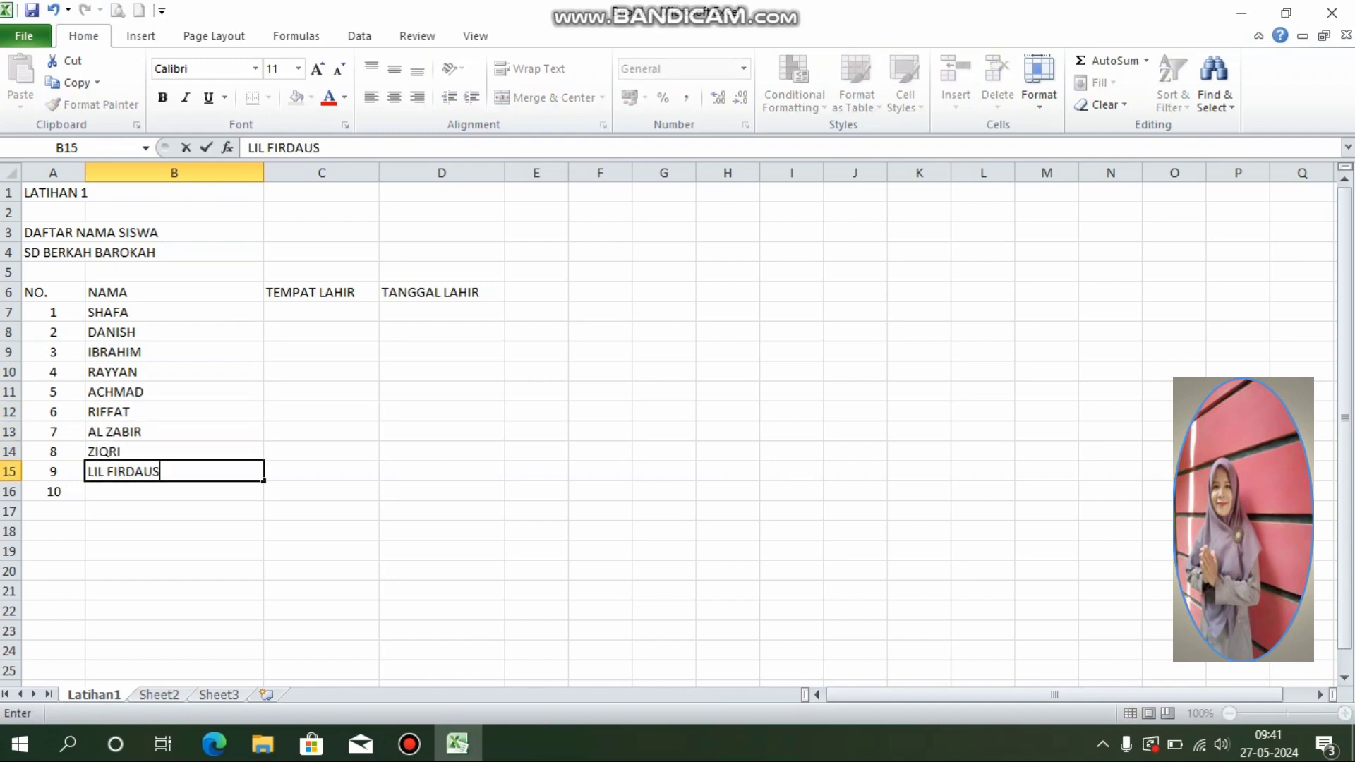
key("Return")
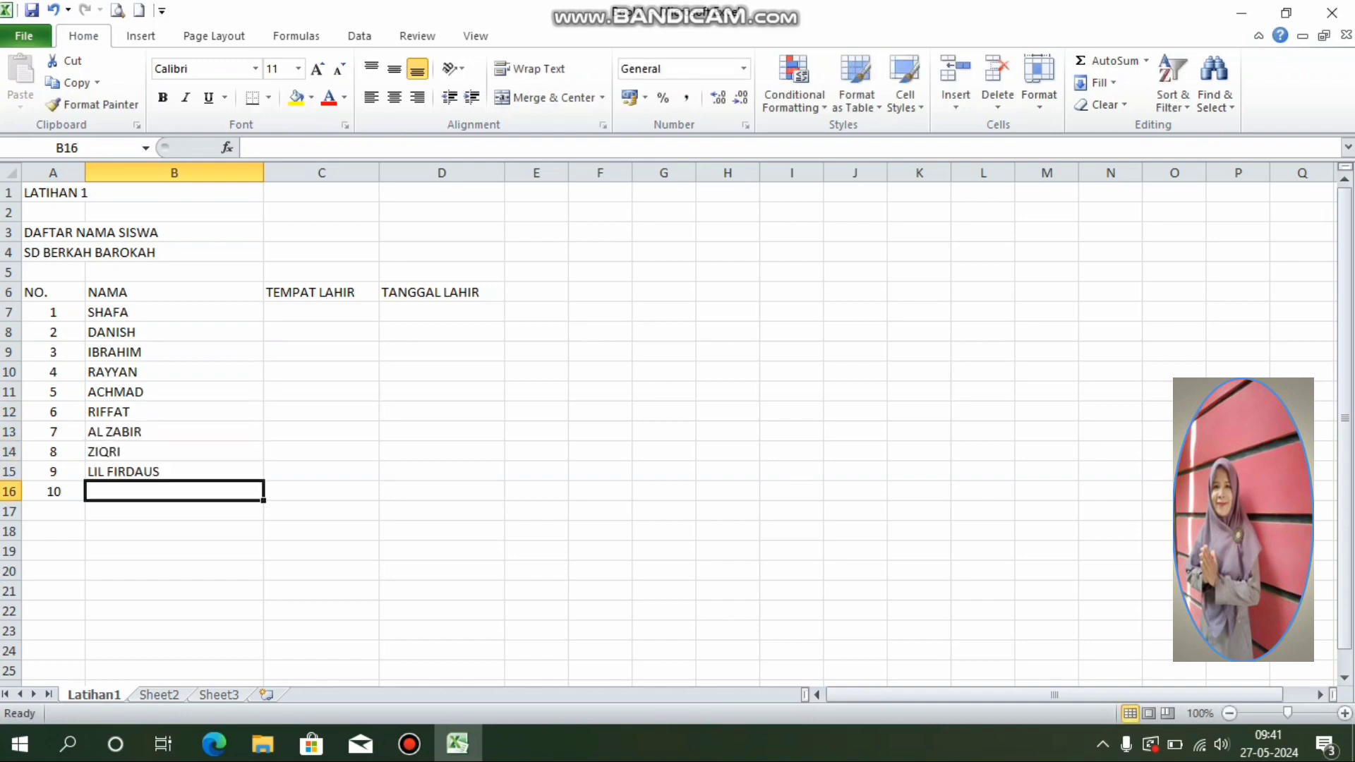
type("SITI")
key("Return")
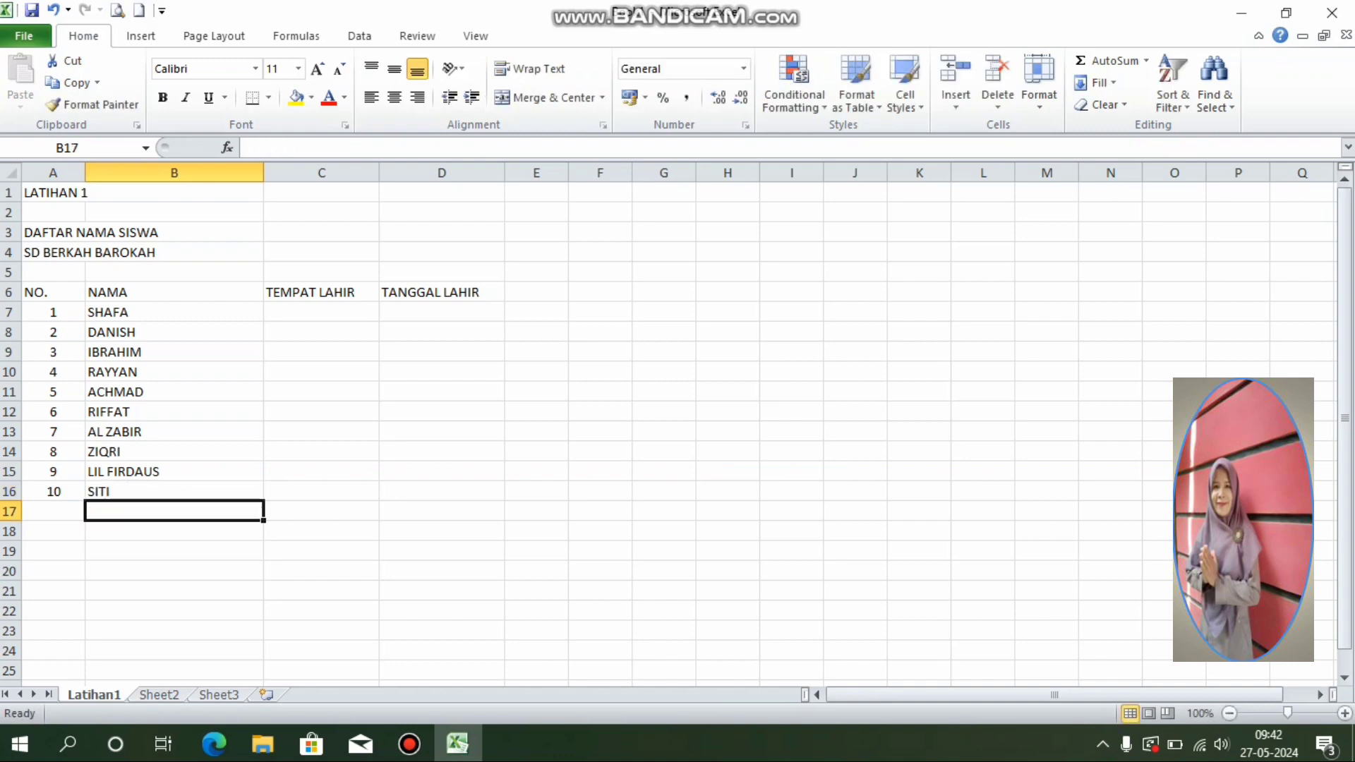
Step: Enter the birthplaces TANJUNG KARANG, PALEMBANG, JAKARTA and MEDAN under TEMPAT LAHIR in C7:C10
left_click(321, 311)
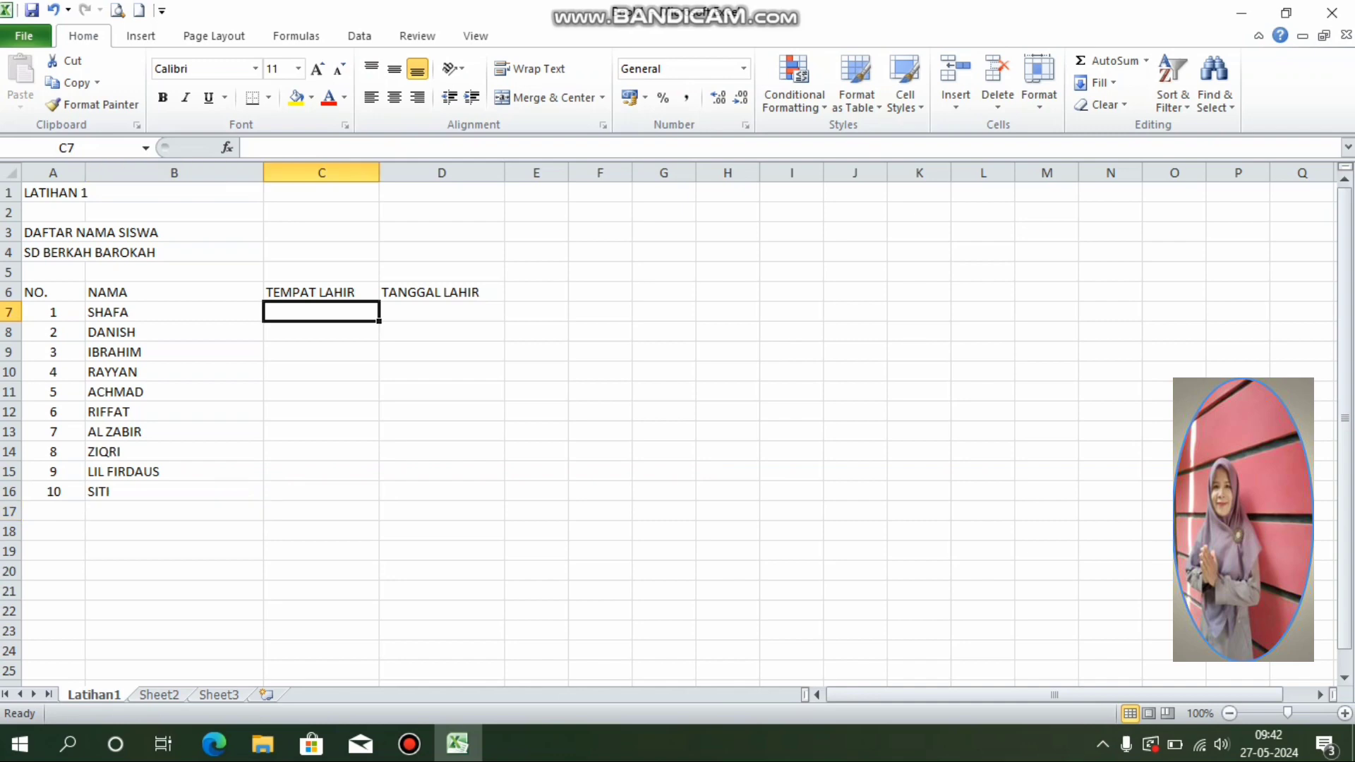
type("TANJUNG KARANG")
key("Return")
type("PAL")
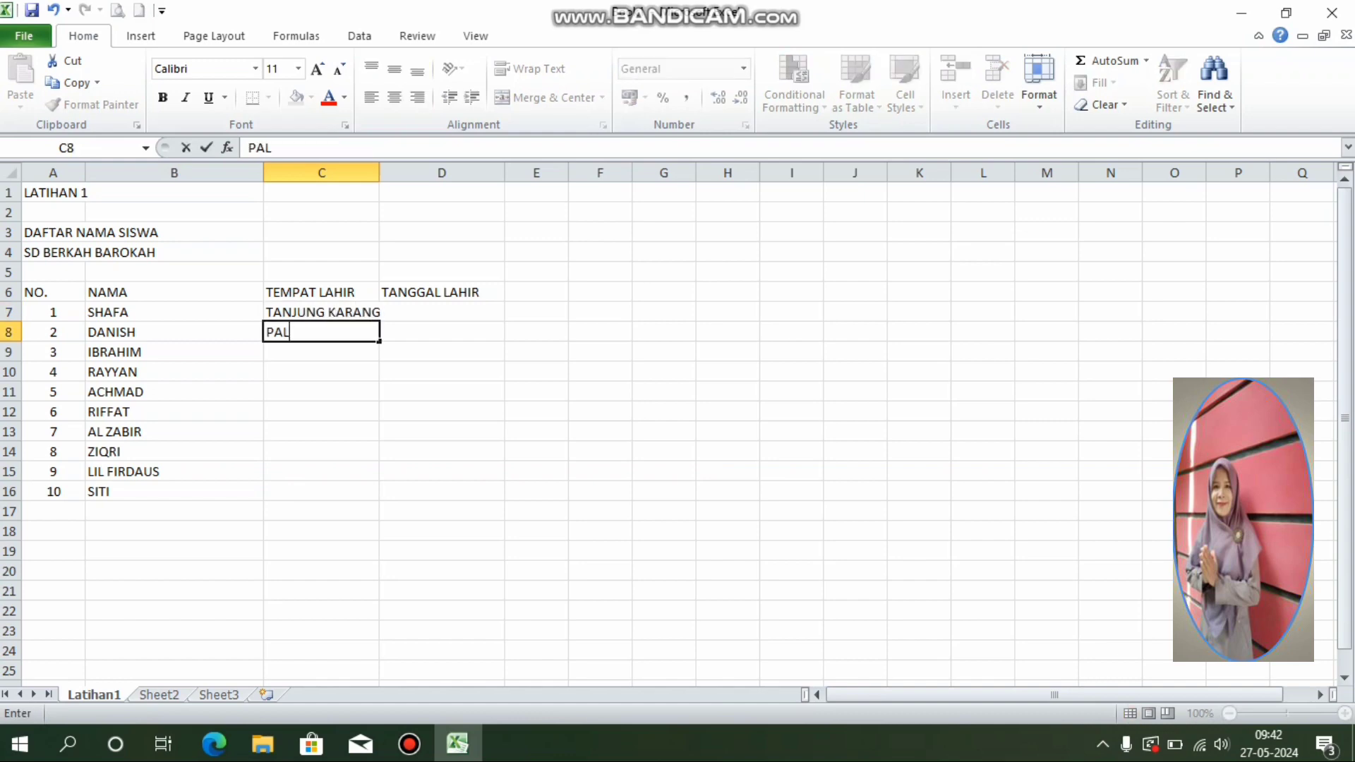
type("EMBANG")
key("Return")
type("JAKARTA")
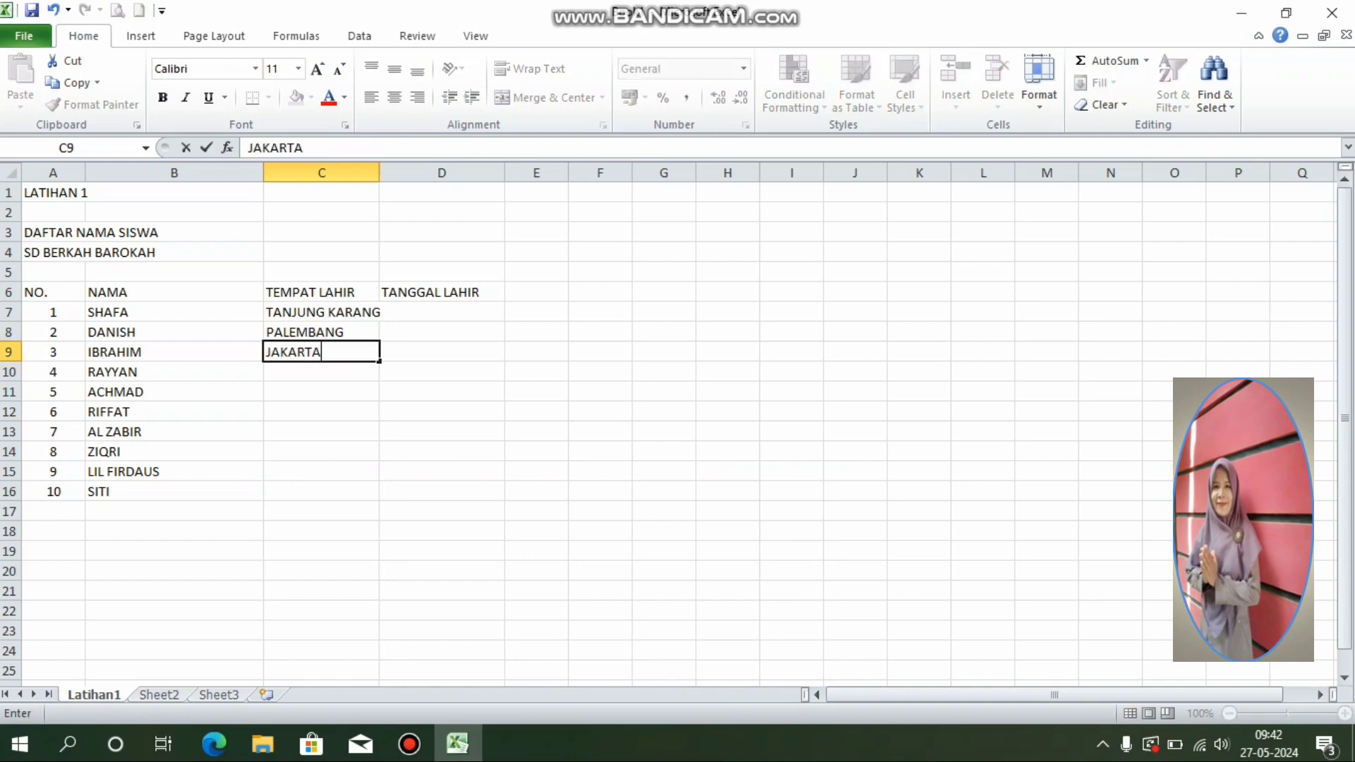
key("Return")
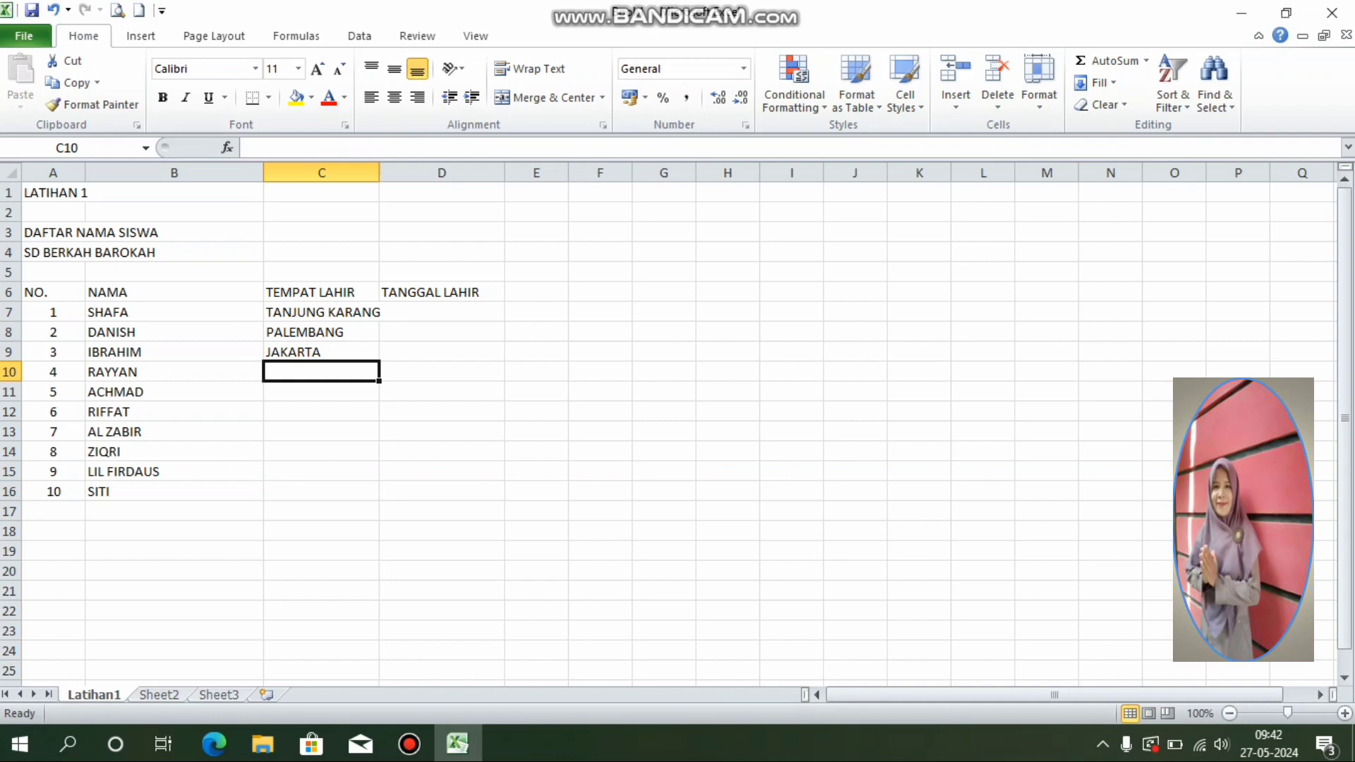
type("MEDAN")
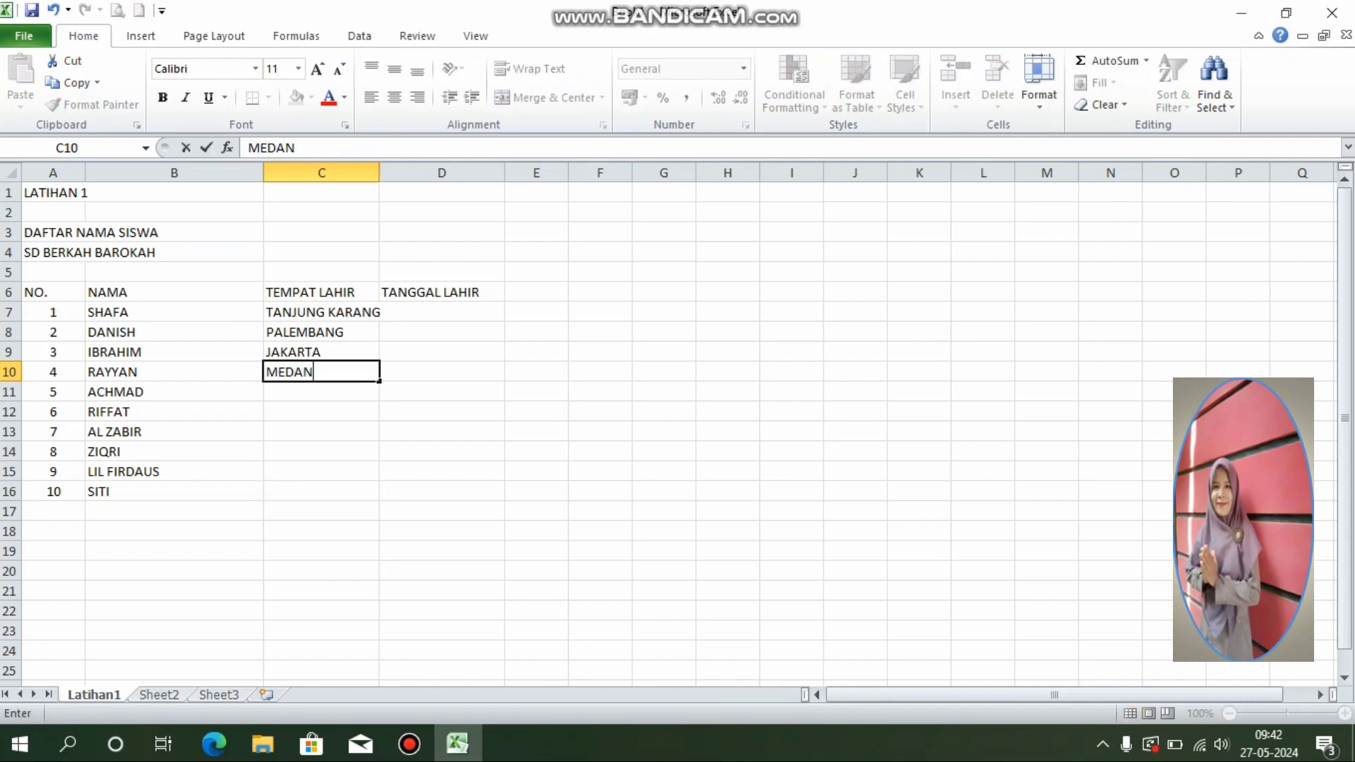
key("Return")
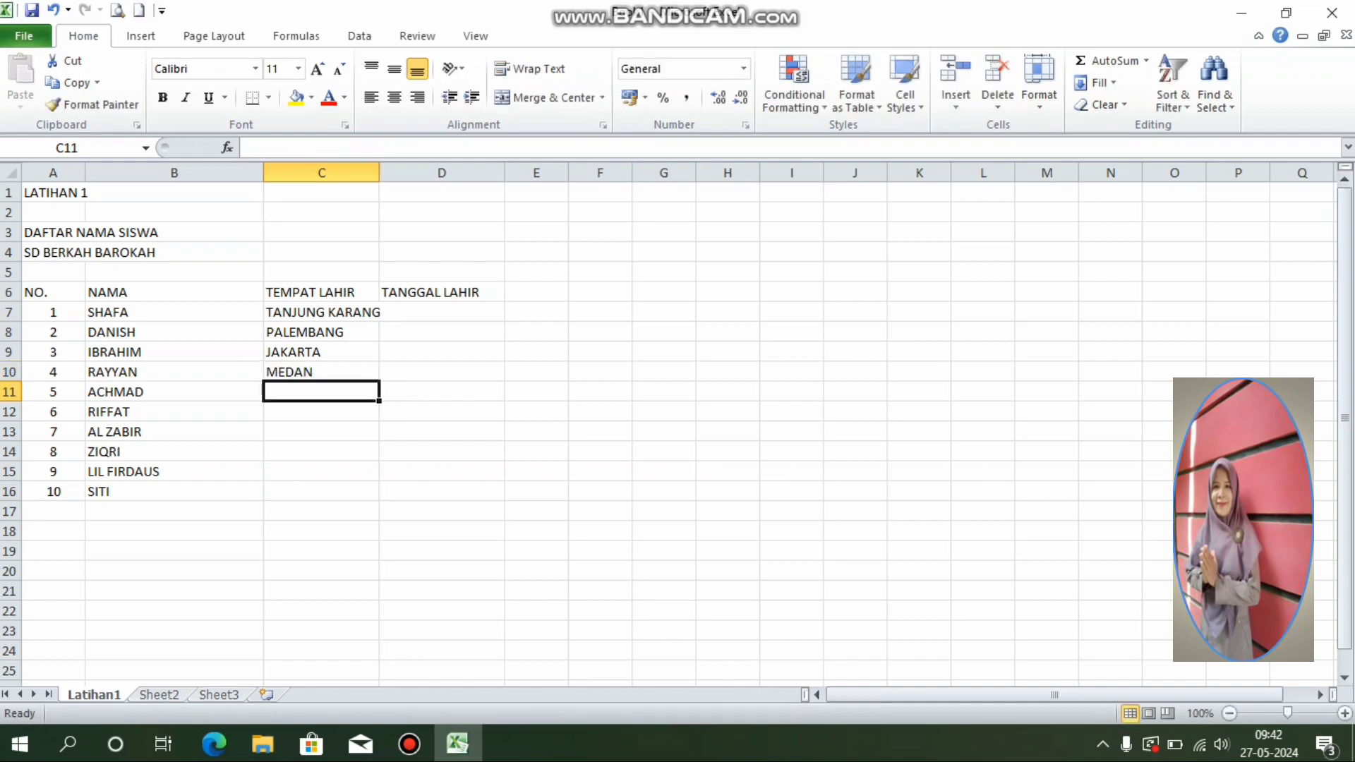
Step: Enter the birthplaces RIAU, JAMBI and ACEH for students 5 to 7 in C11:C13
type("RIAU")
key("Return")
type("JAMBI")
key("Return")
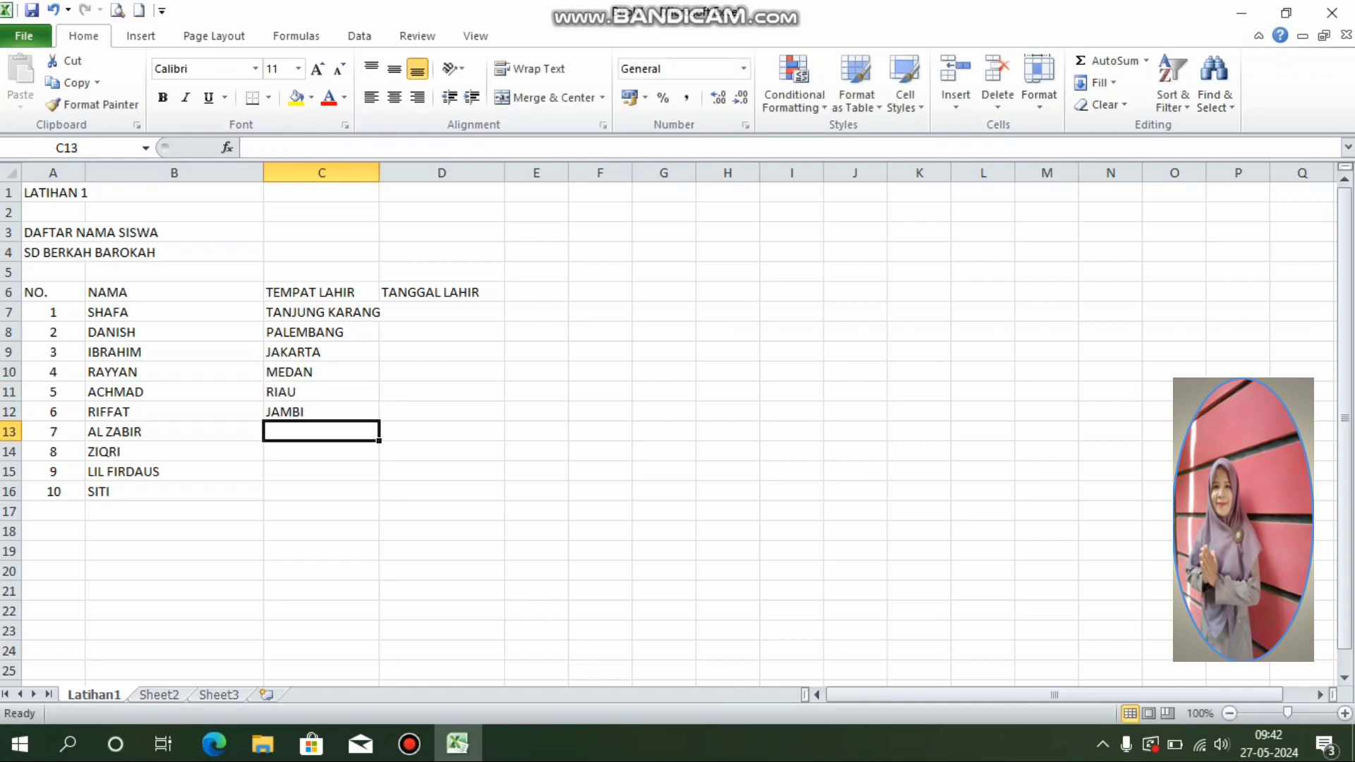
type("ACEH")
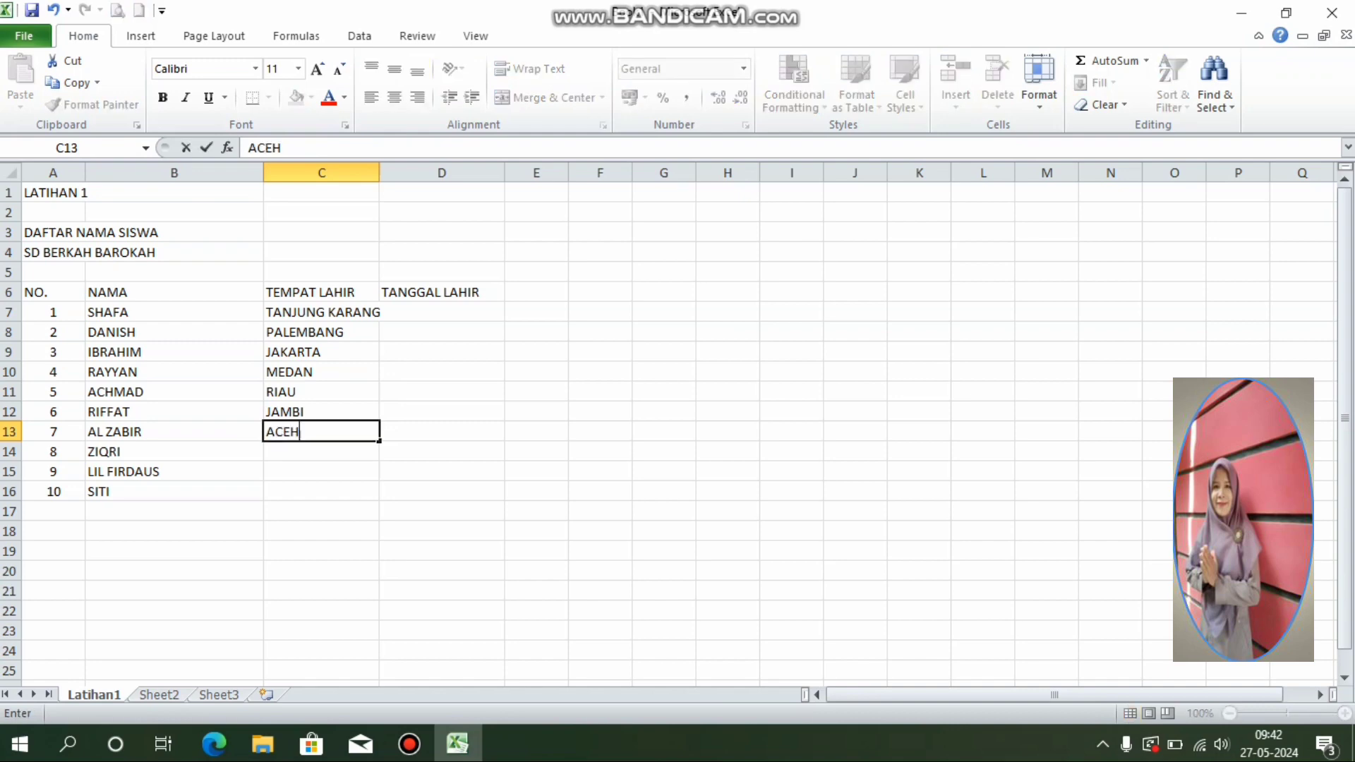
key("Return")
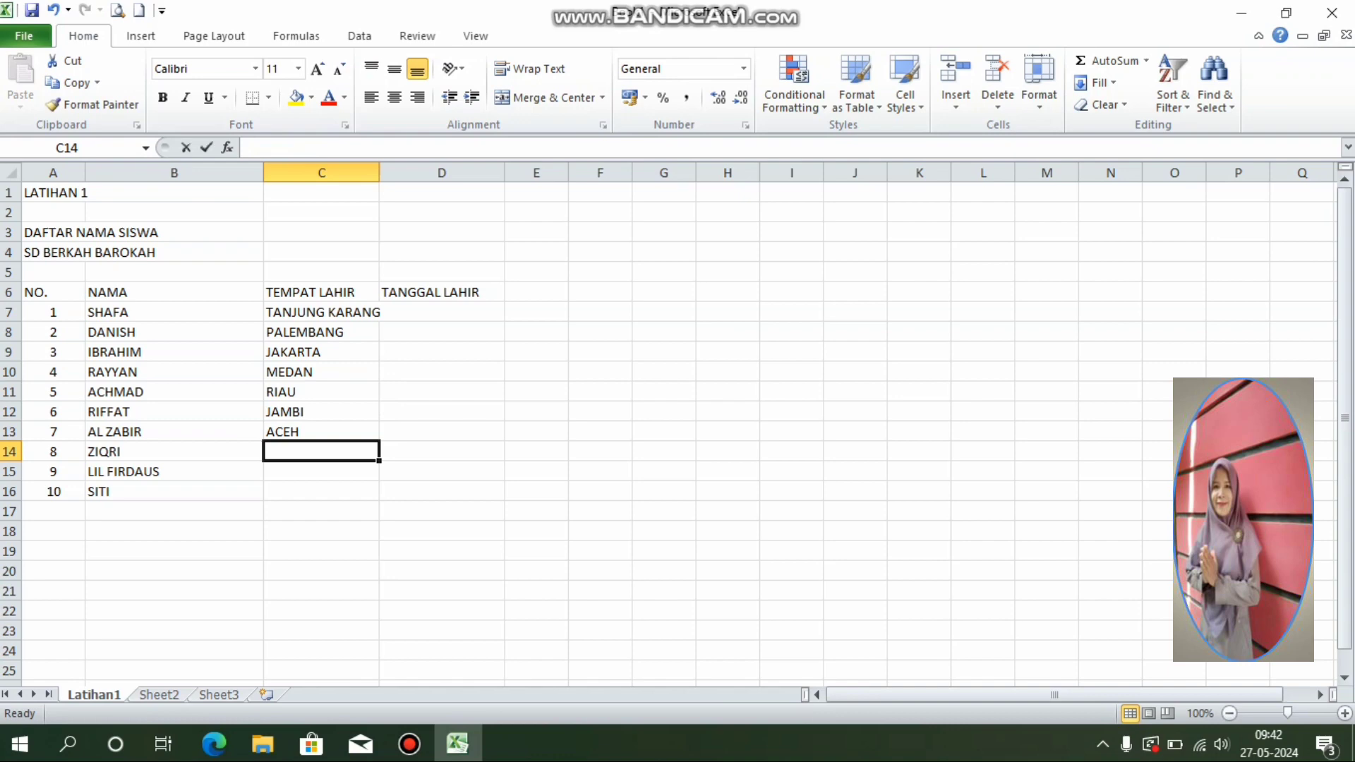
Step: Complete the birthplace column with BALI, PALANGKARAYA and LAMPUNG in C14:C16
type("BALI")
key("Return")
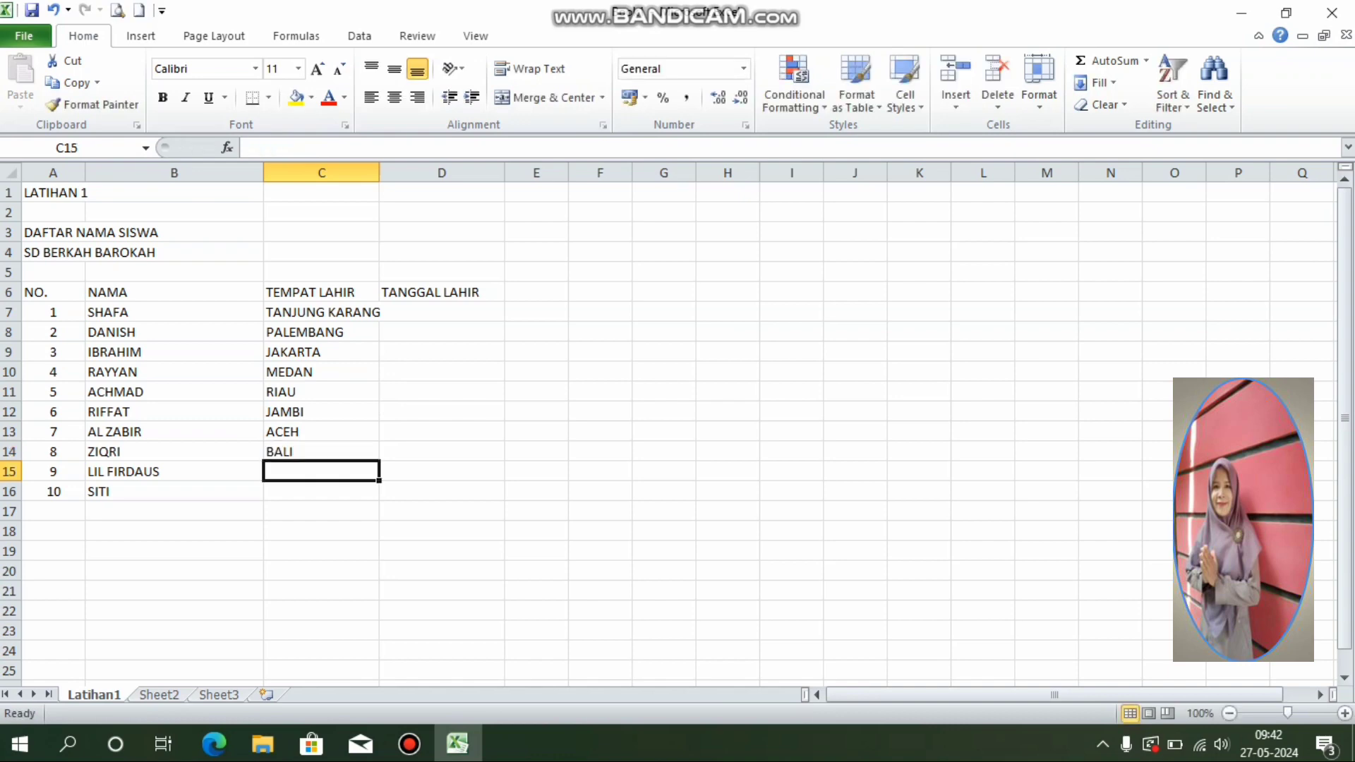
type("PALANG")
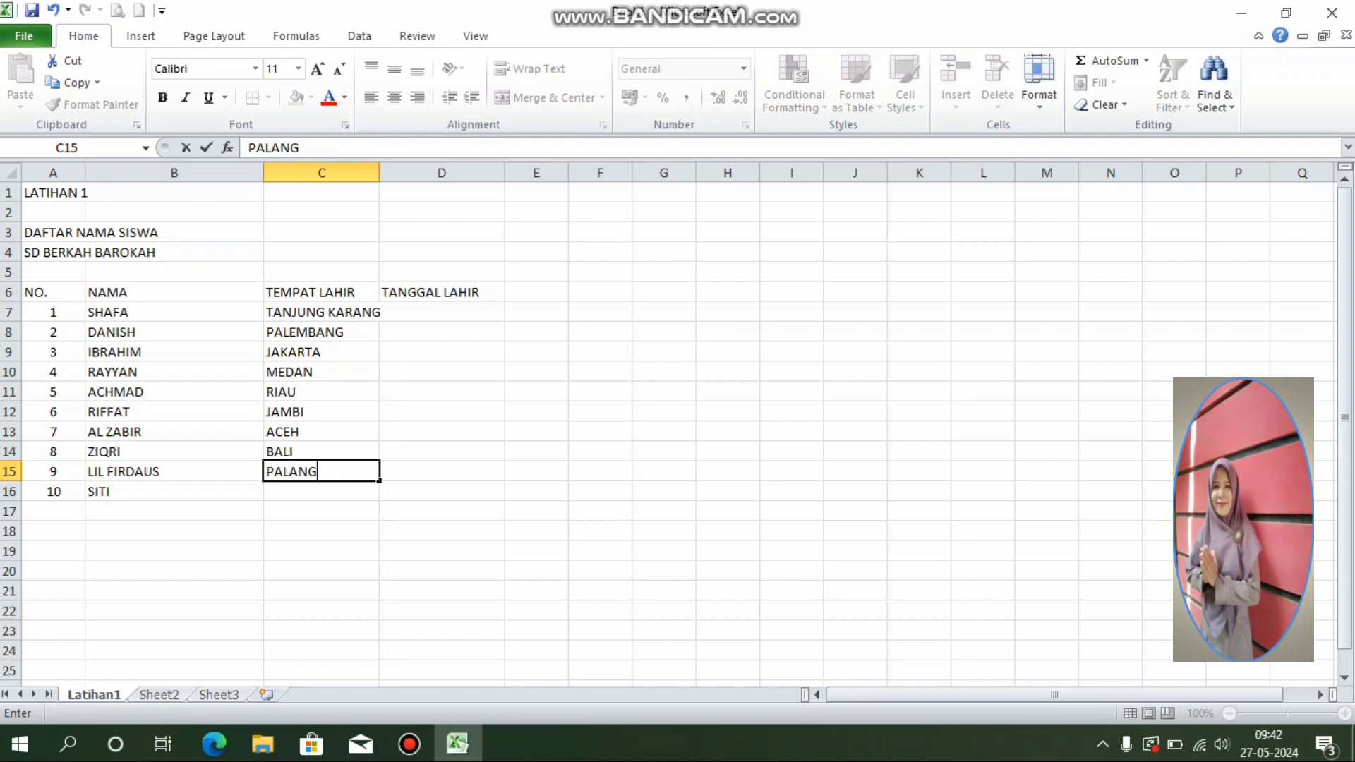
type("KARAYA")
key("Return")
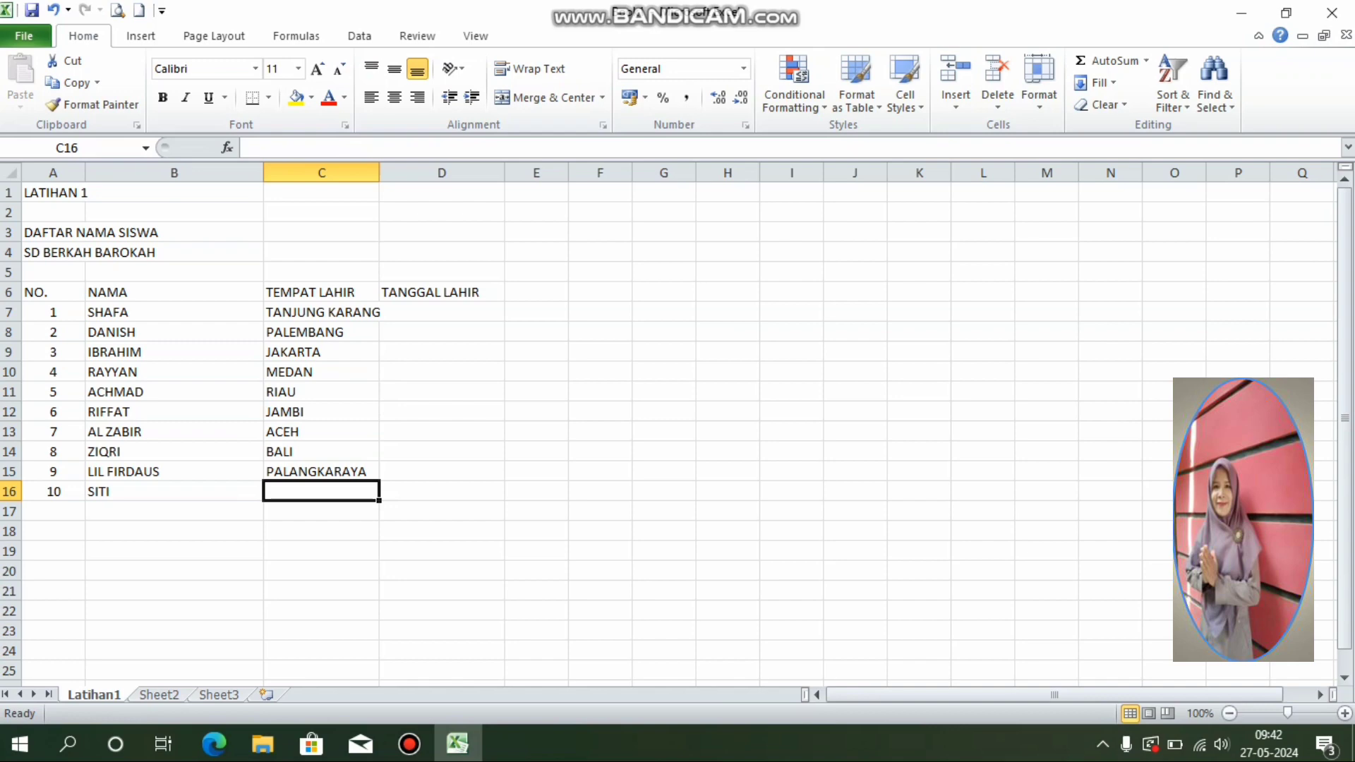
type("LAMPUNG")
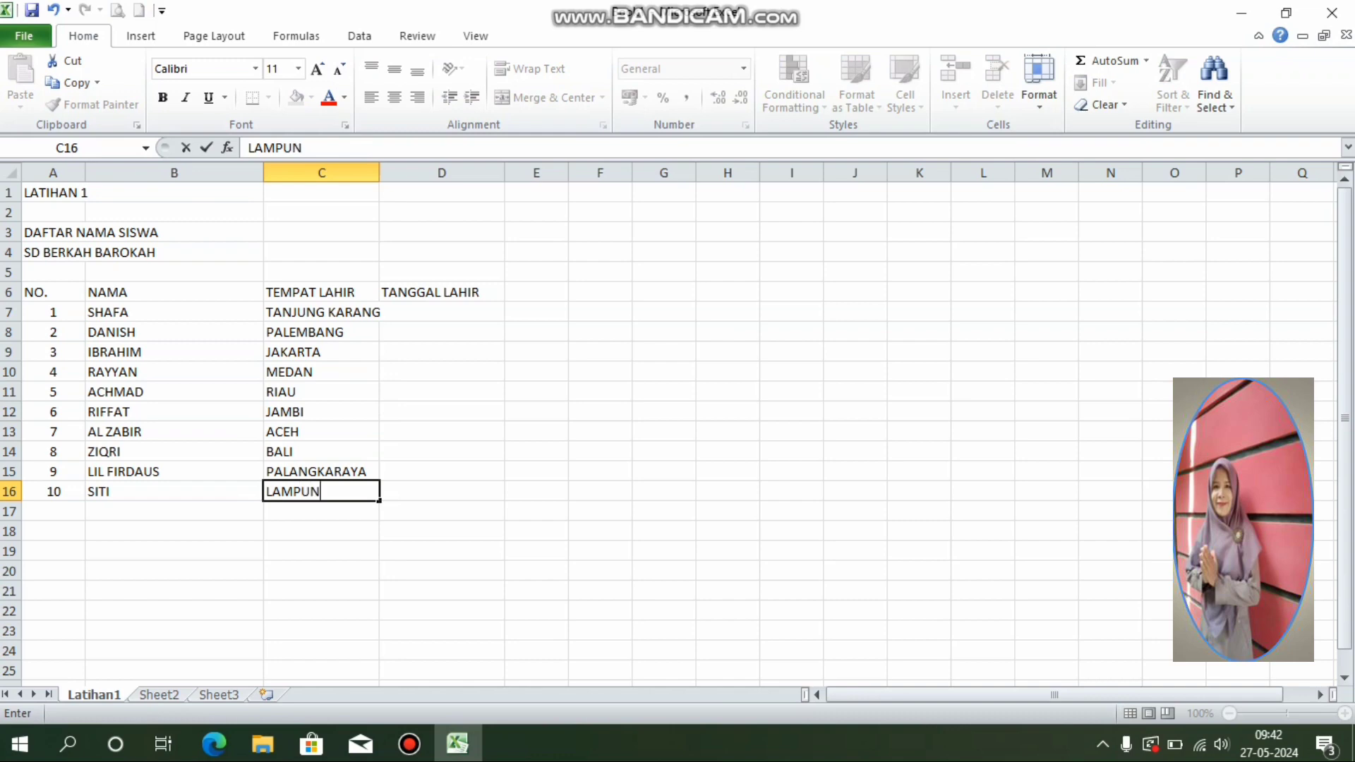
key("Return")
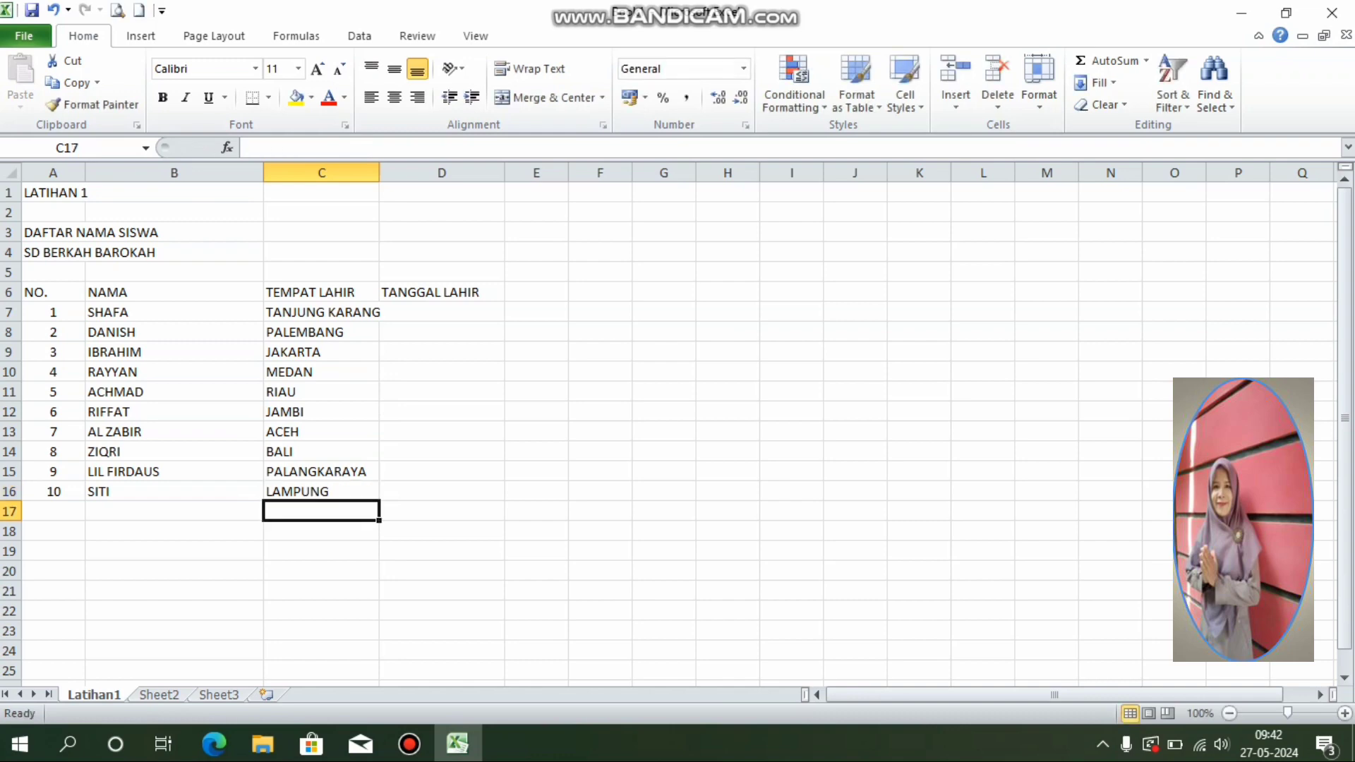
Step: Widen column D and choose the Date category with a day-month-year type written out in words for cells D7:D16
left_click_drag(504, 173, 531, 173)
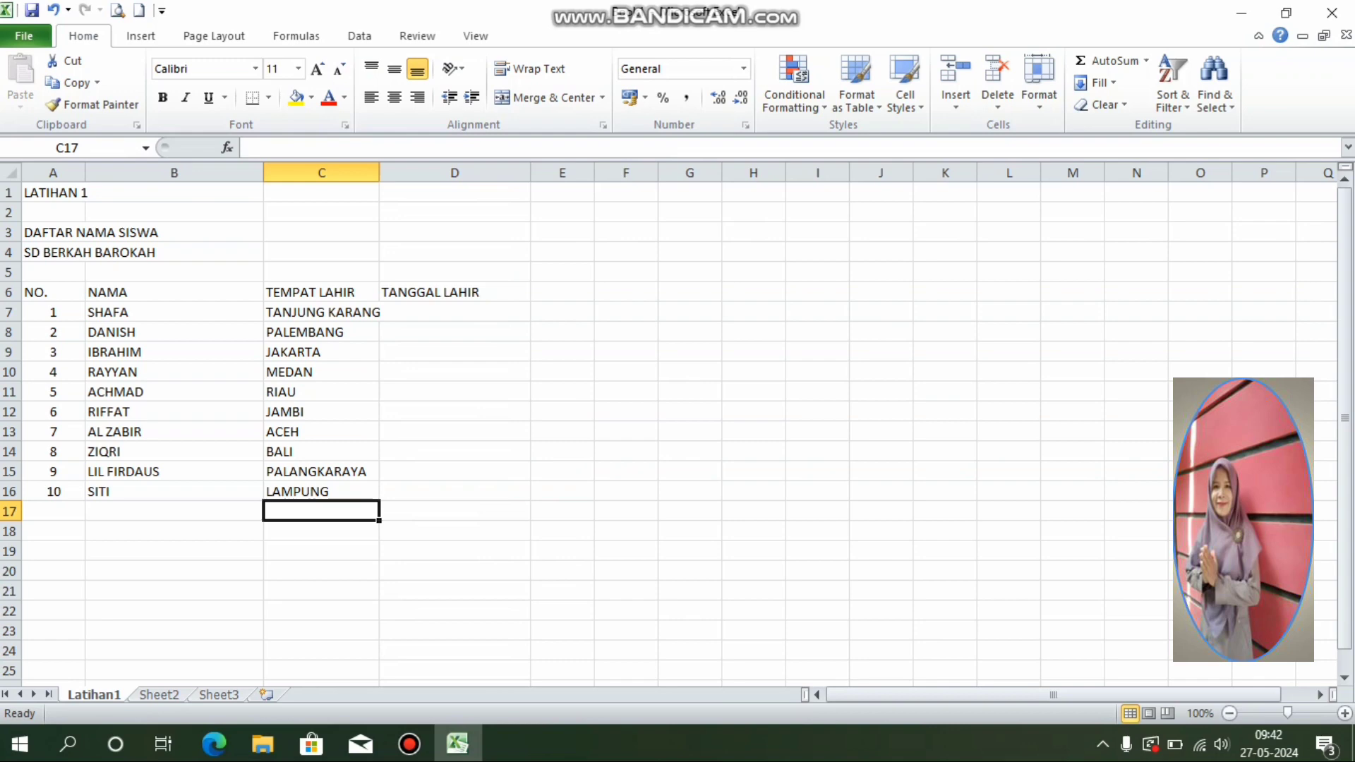
left_click(455, 312)
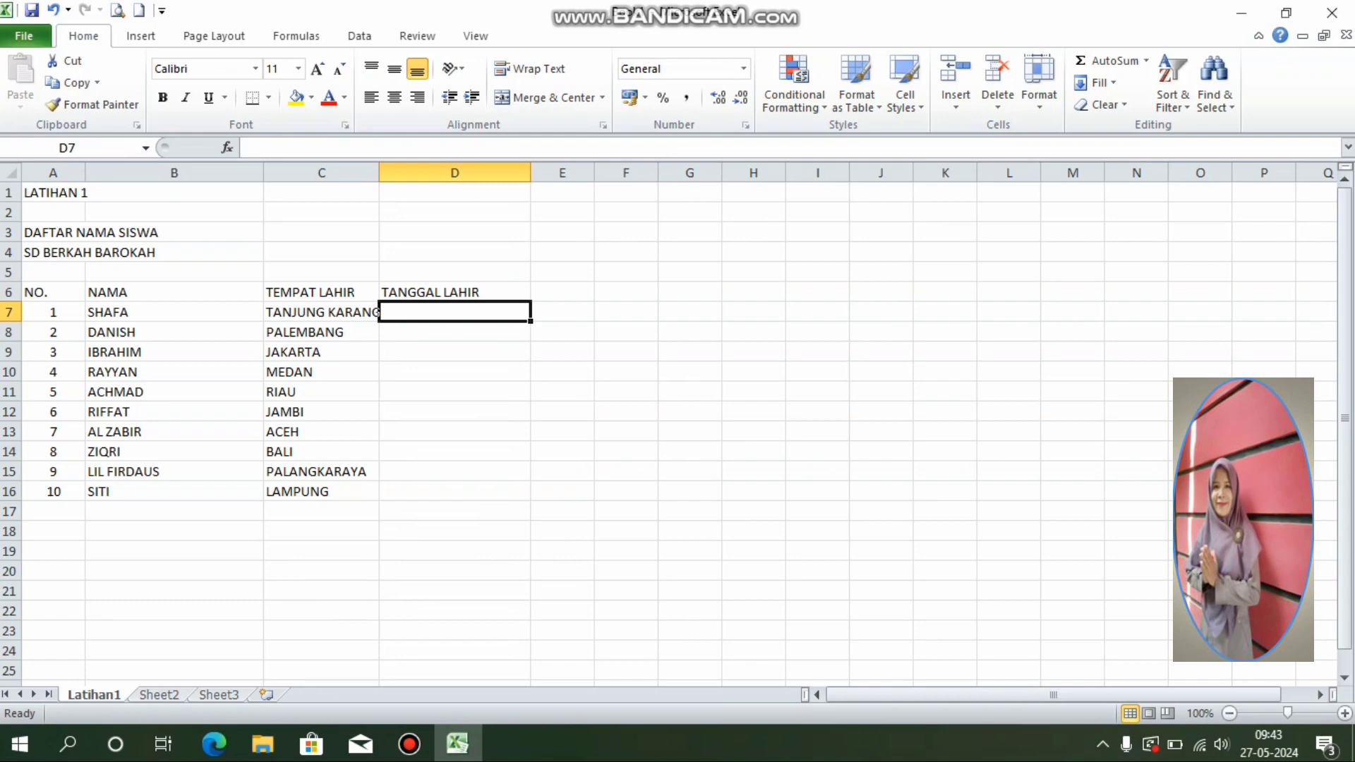
left_click_drag(455, 311, 455, 491)
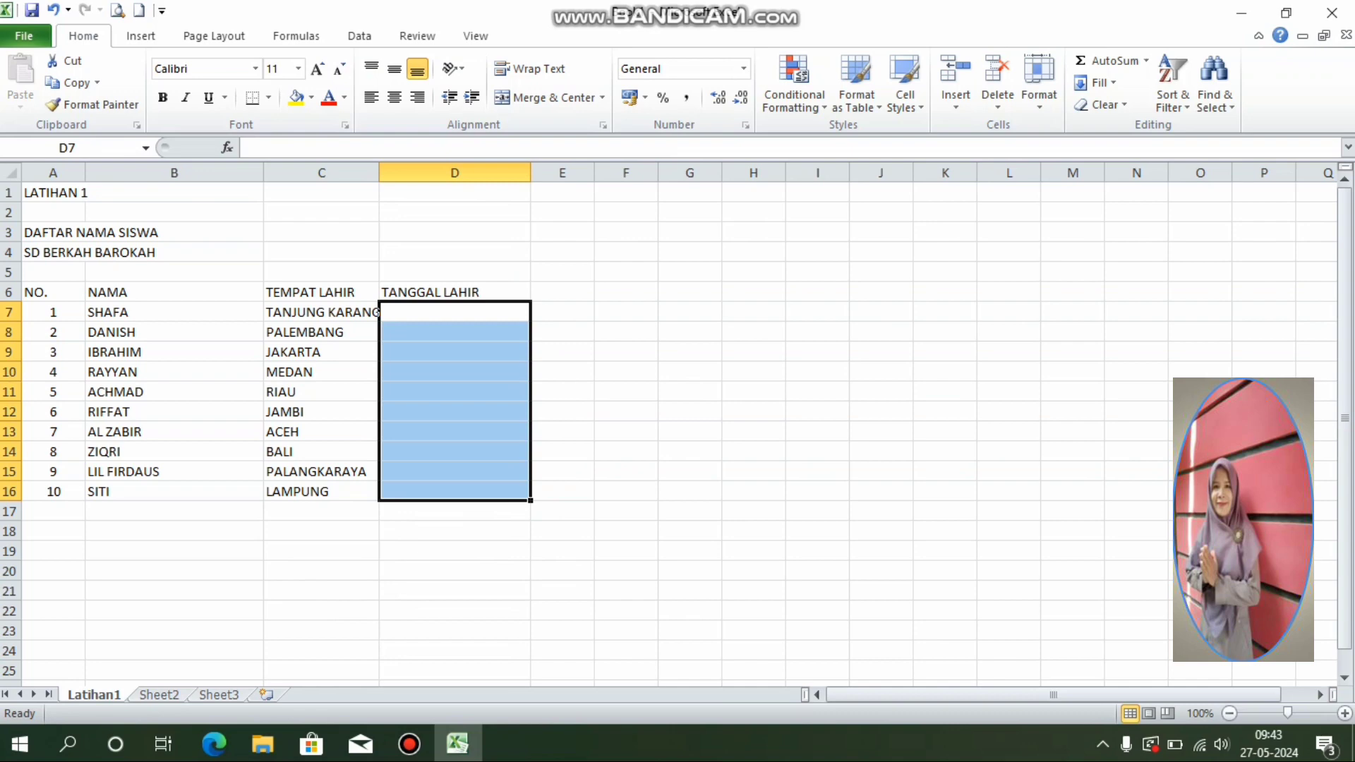
right_click(424, 422)
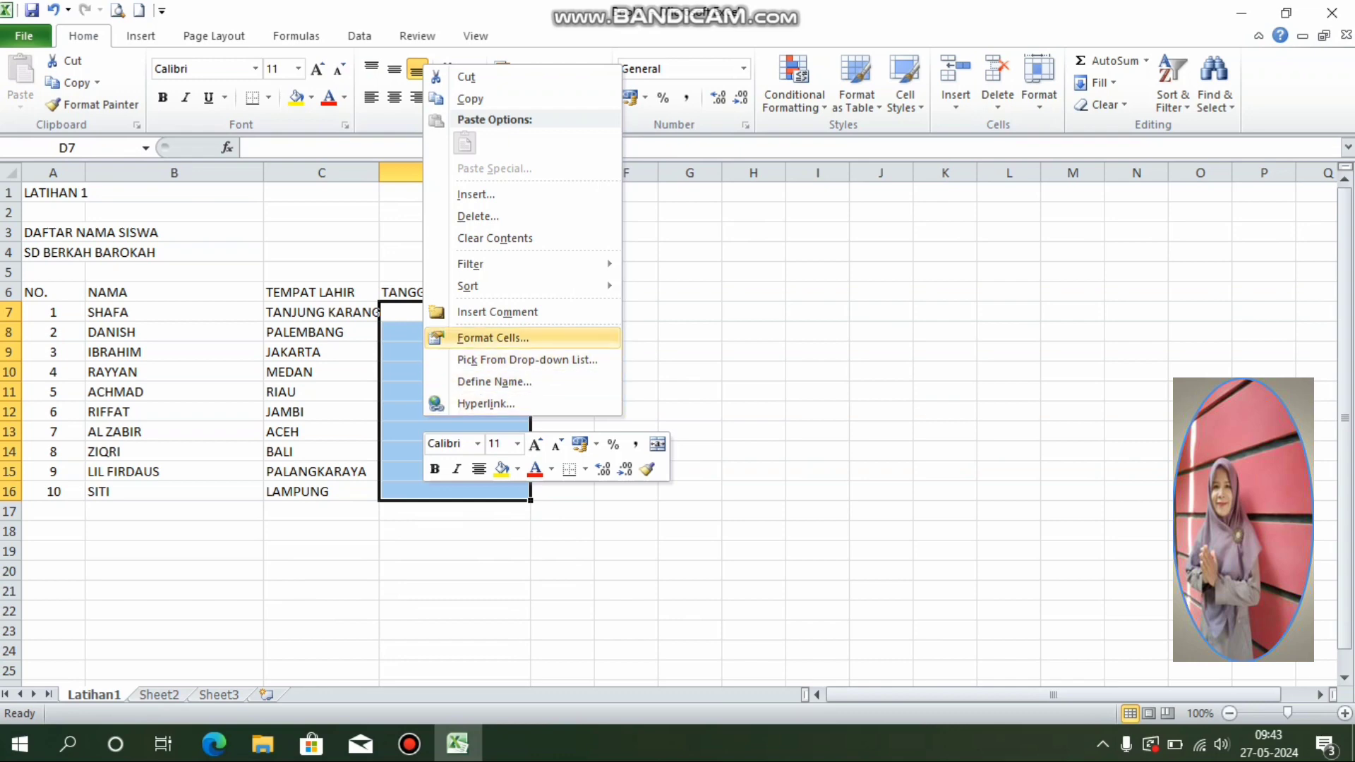
left_click(493, 338)
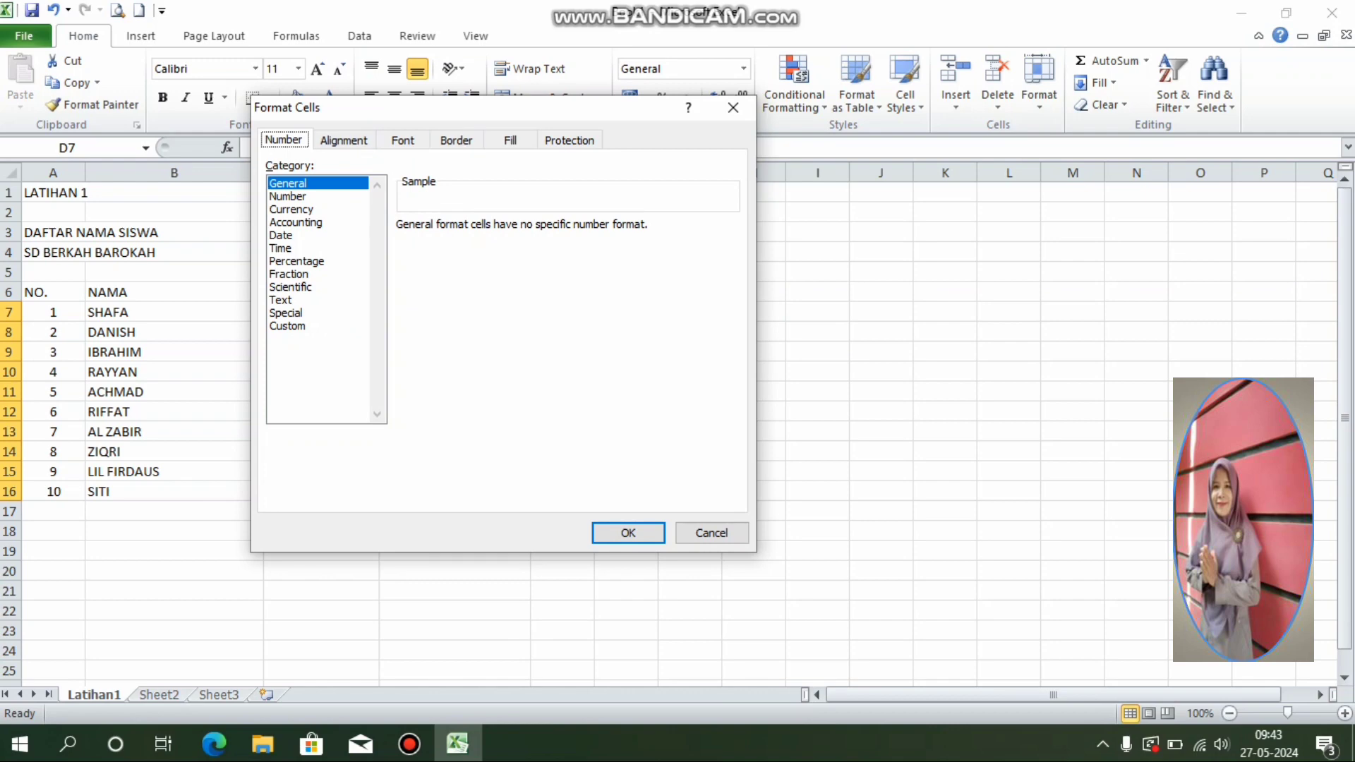
left_click(281, 235)
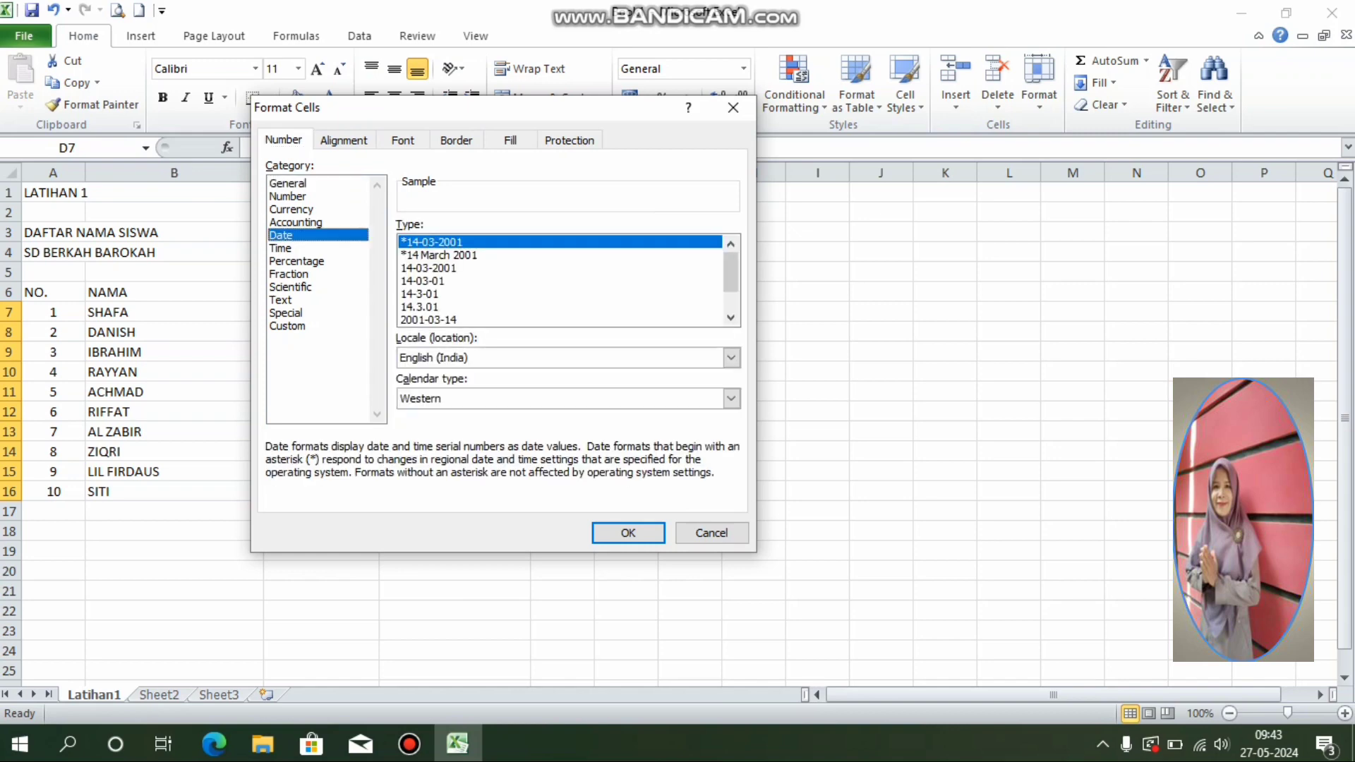
left_click(731, 318)
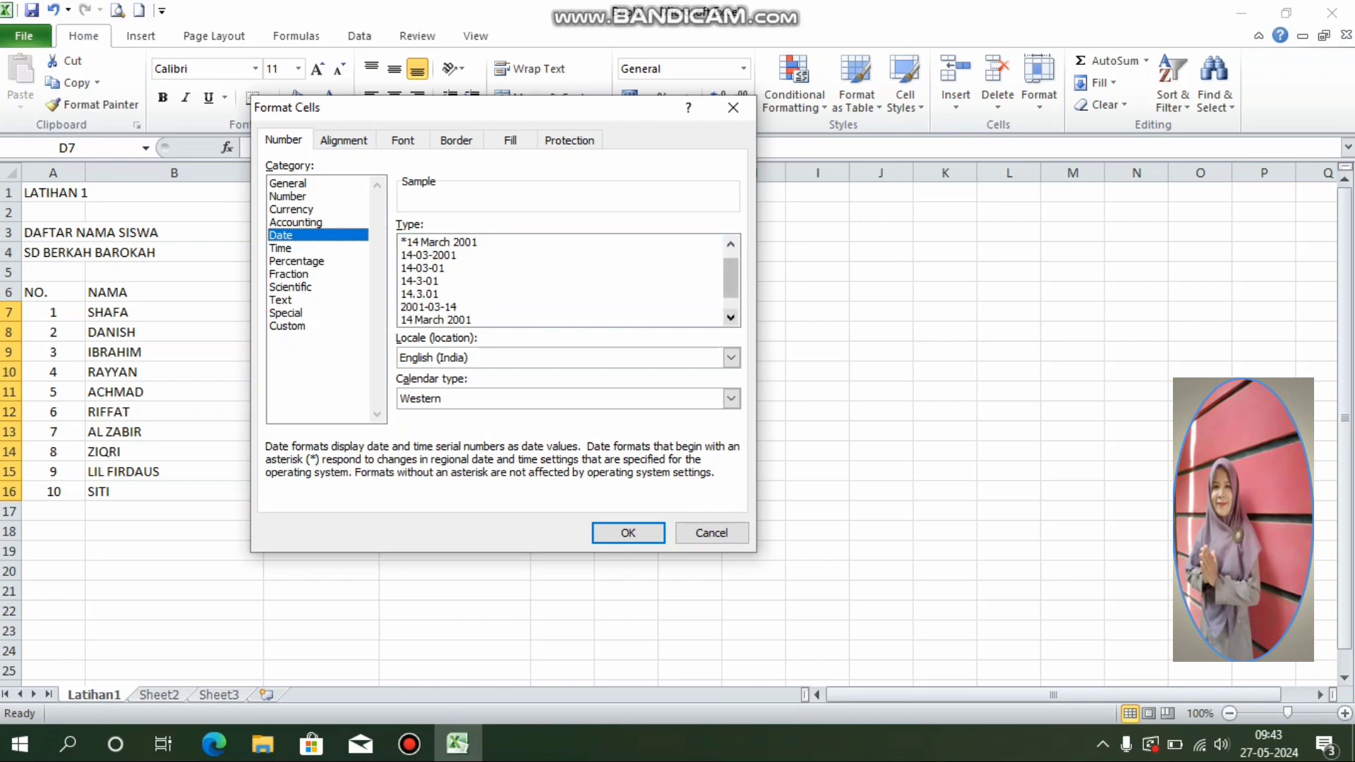
left_click(730, 318)
left_click(730, 318)
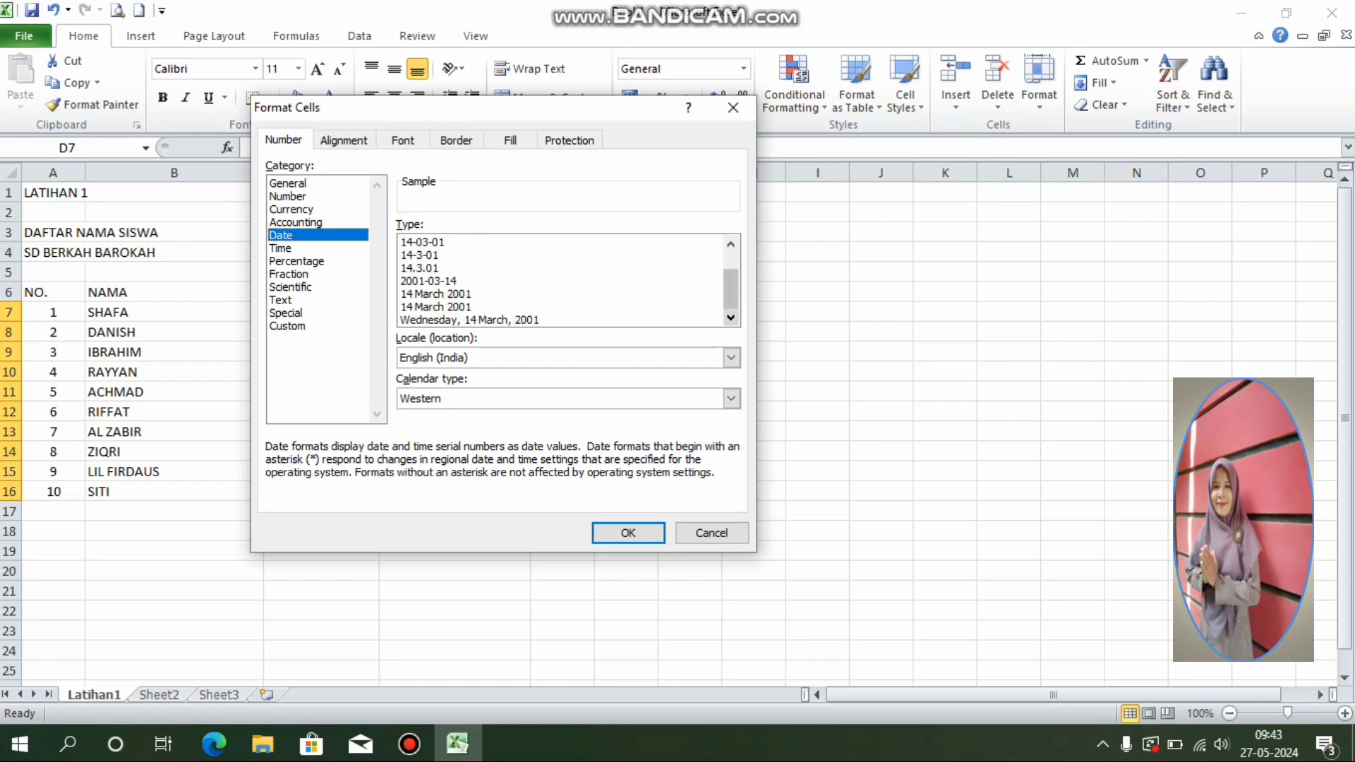
left_click_drag(731, 290, 731, 271)
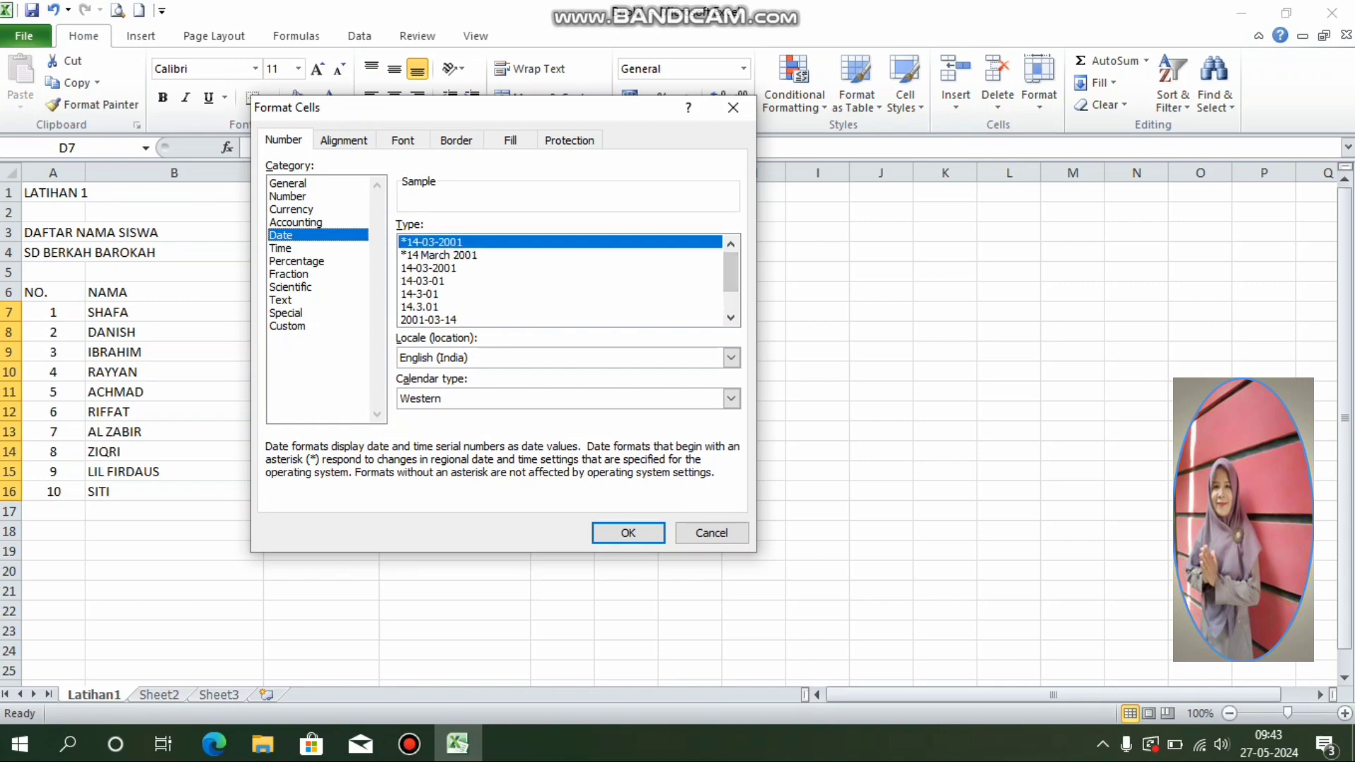
left_click_drag(731, 271, 731, 289)
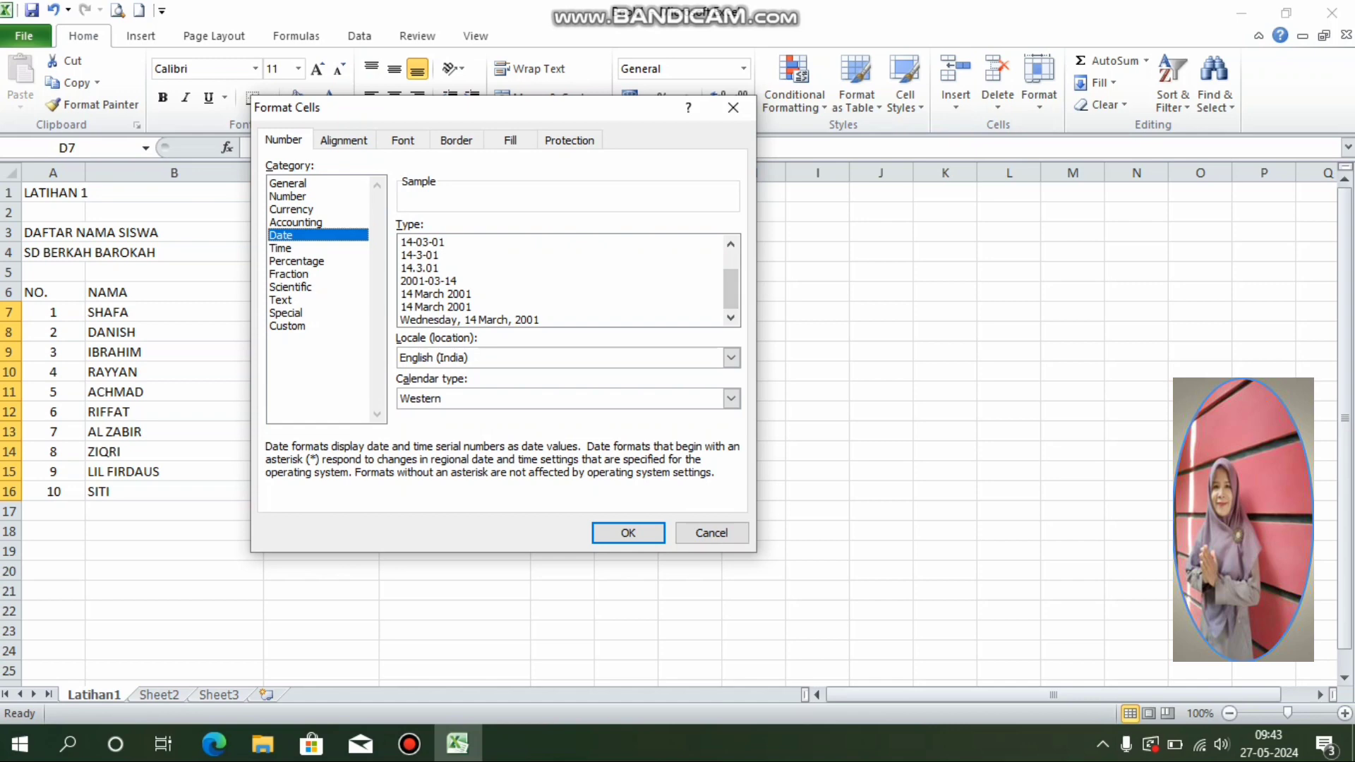
left_click(436, 307)
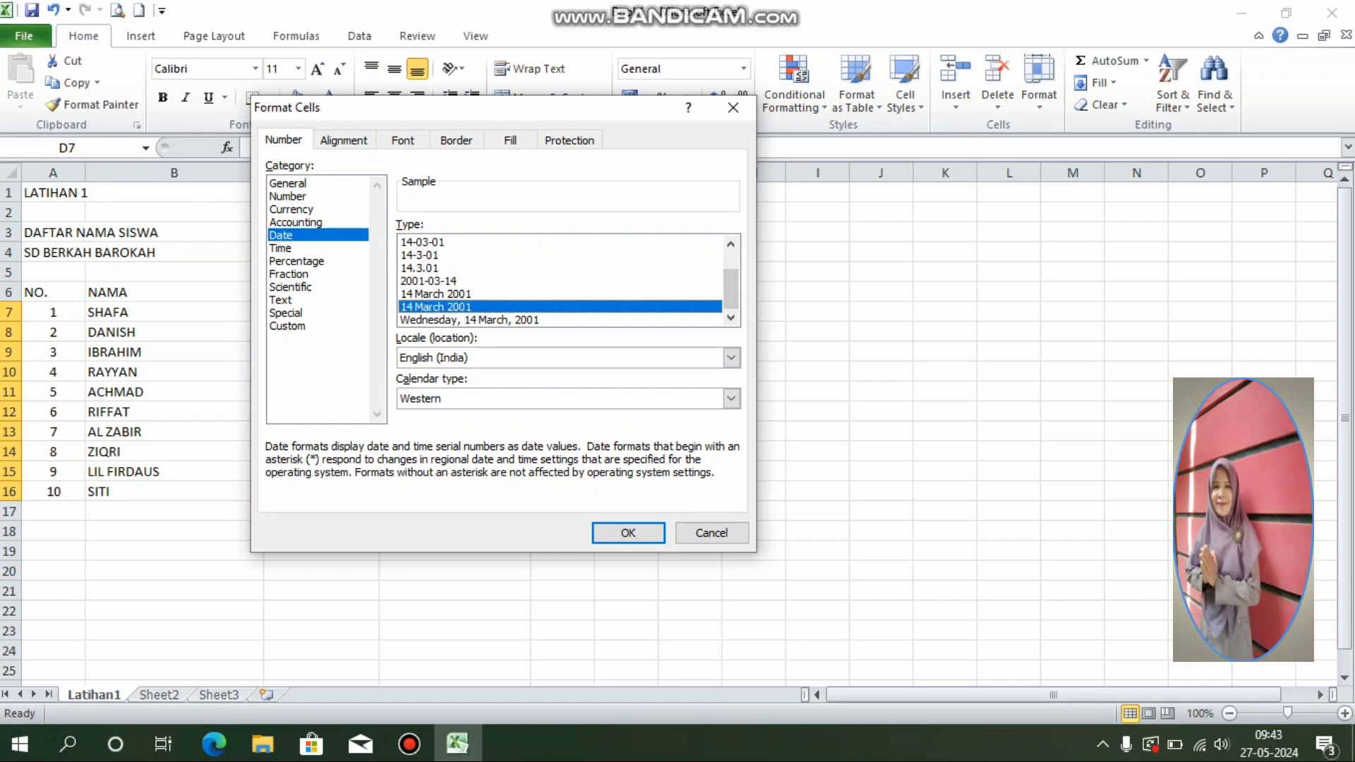
Step: Set the date locale to Indonesian with the type 14 Maret 2001 and apply the format to D7:D16
left_click(731, 358)
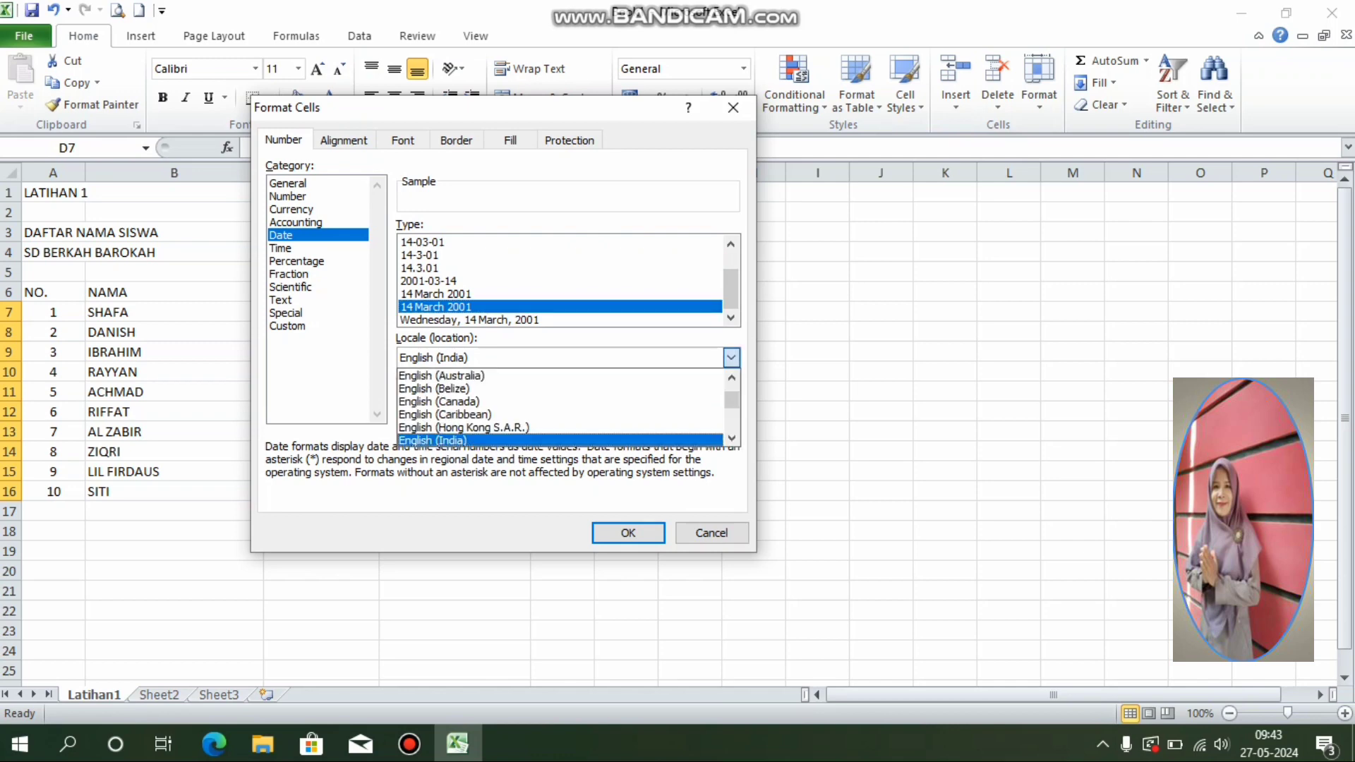
scroll(559, 408, "down", 10)
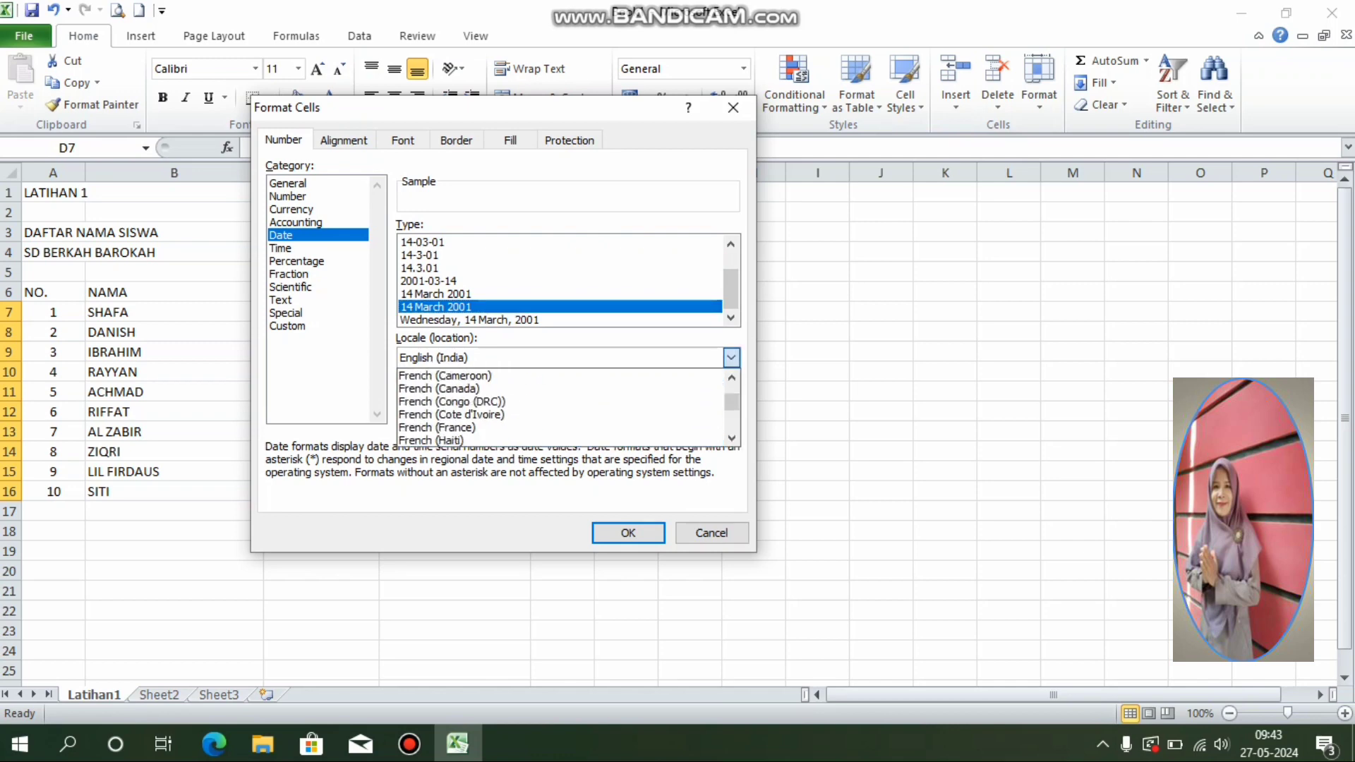
scroll(559, 408, "down", 12)
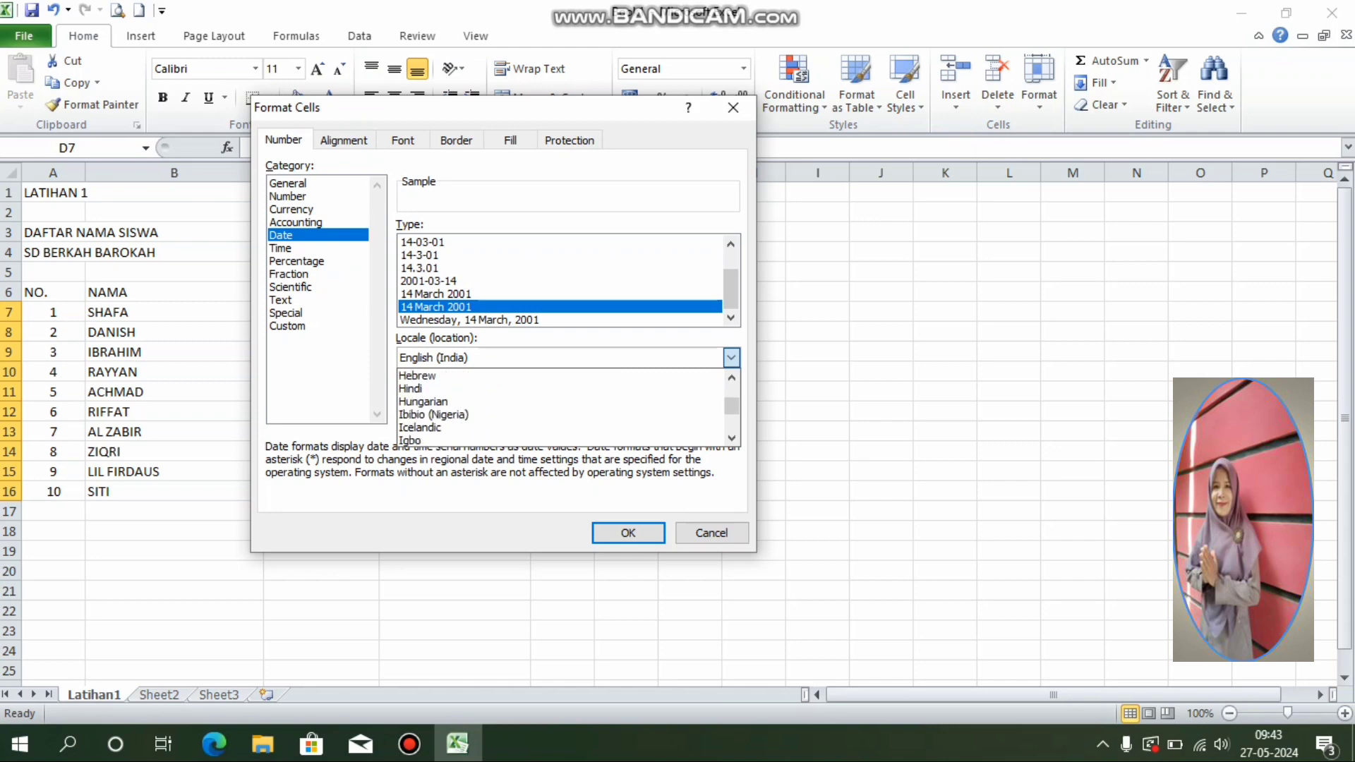
left_click(559, 401)
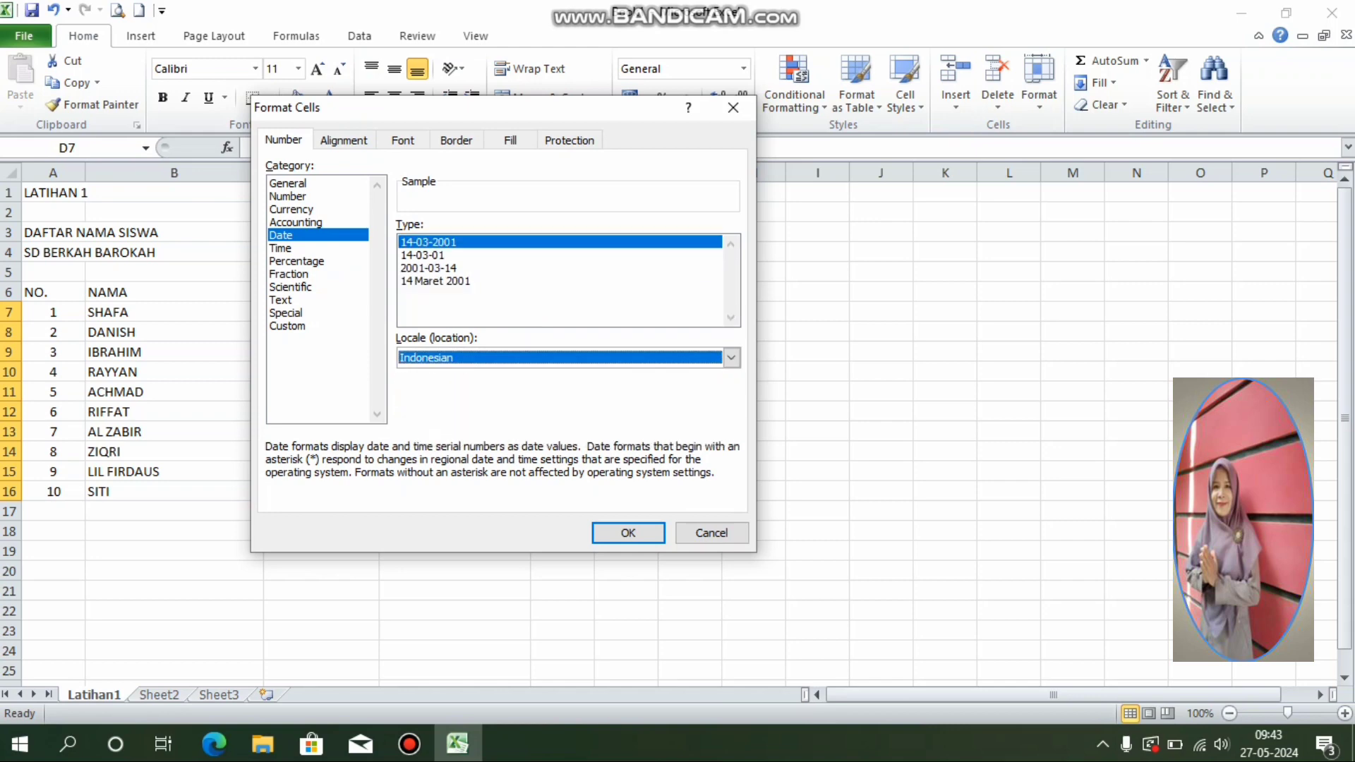
left_click(435, 281)
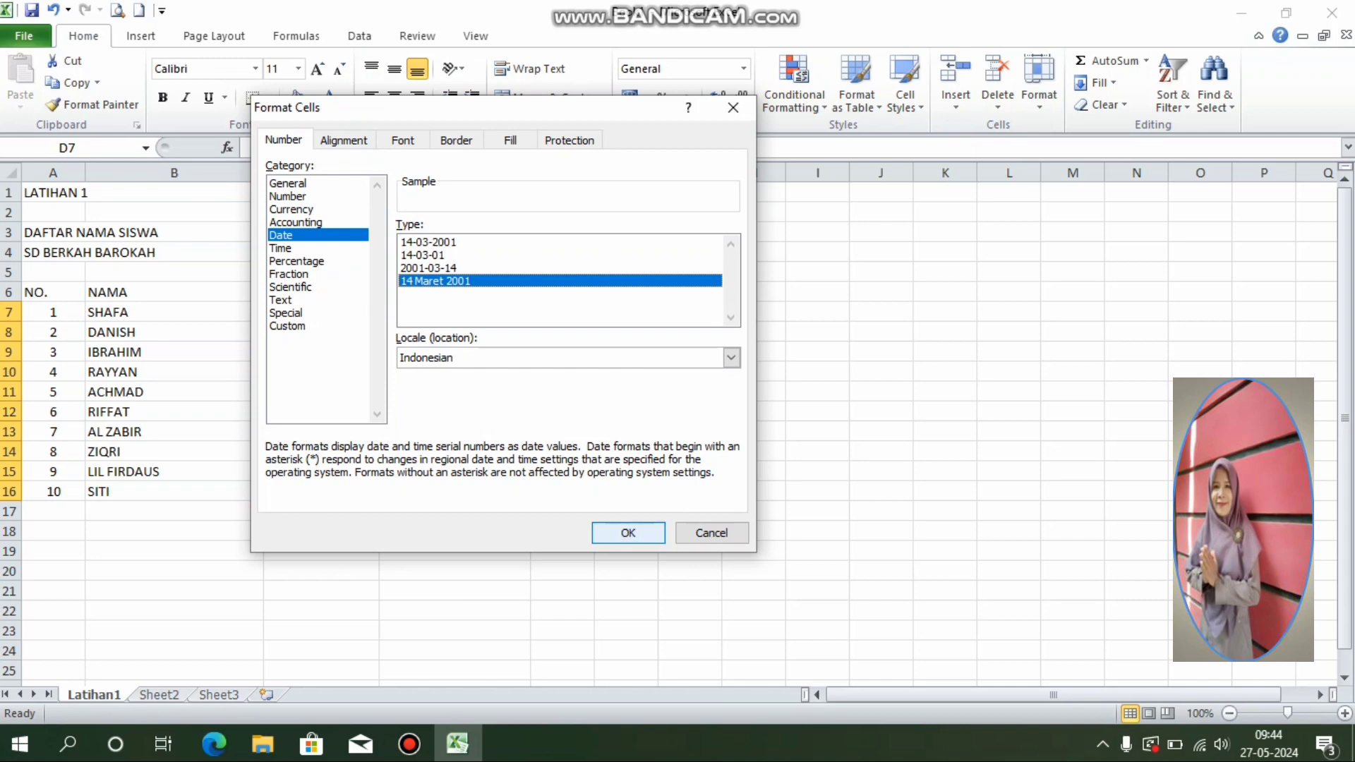
left_click(628, 533)
left_click(626, 391)
Step: Enter the first two students' birth dates under TANGGAL LAHIR in D7:D8 in short day-month-year form
left_click(455, 311)
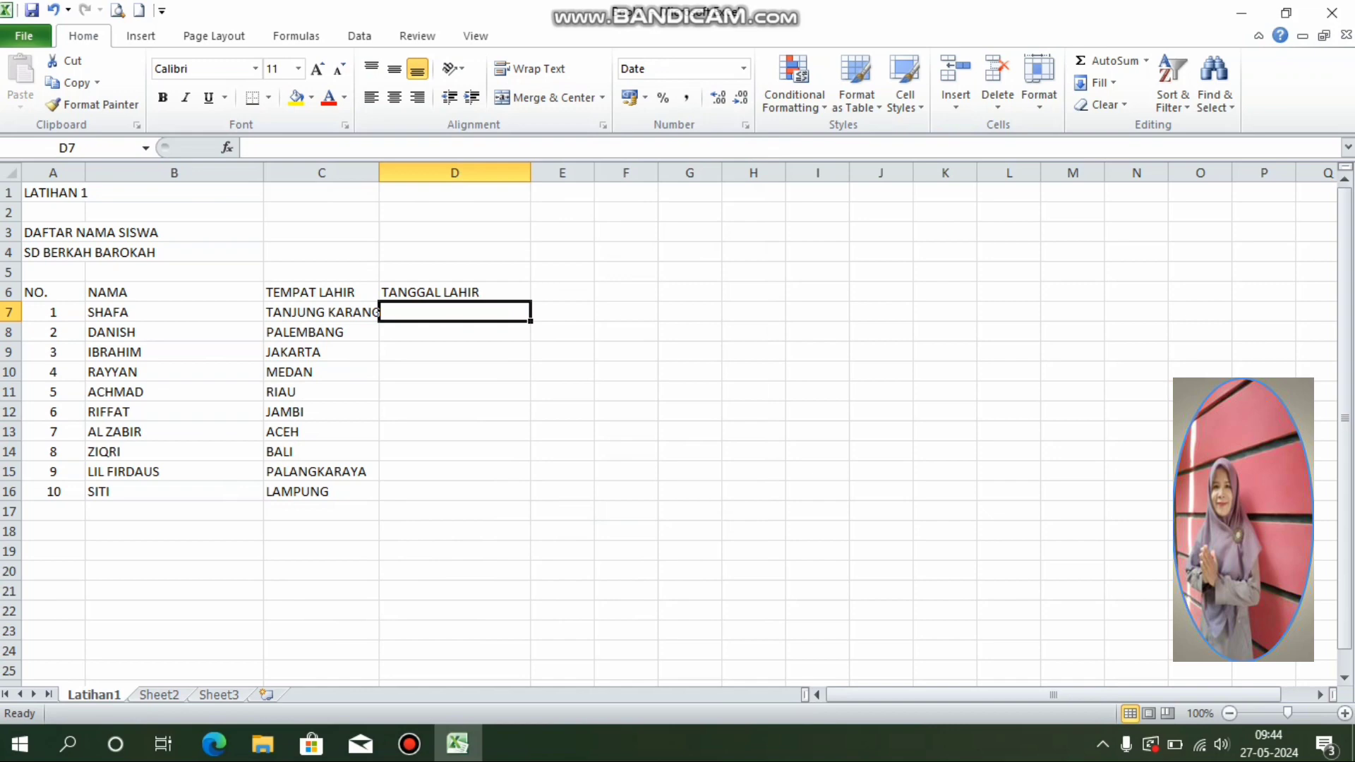
type("1")
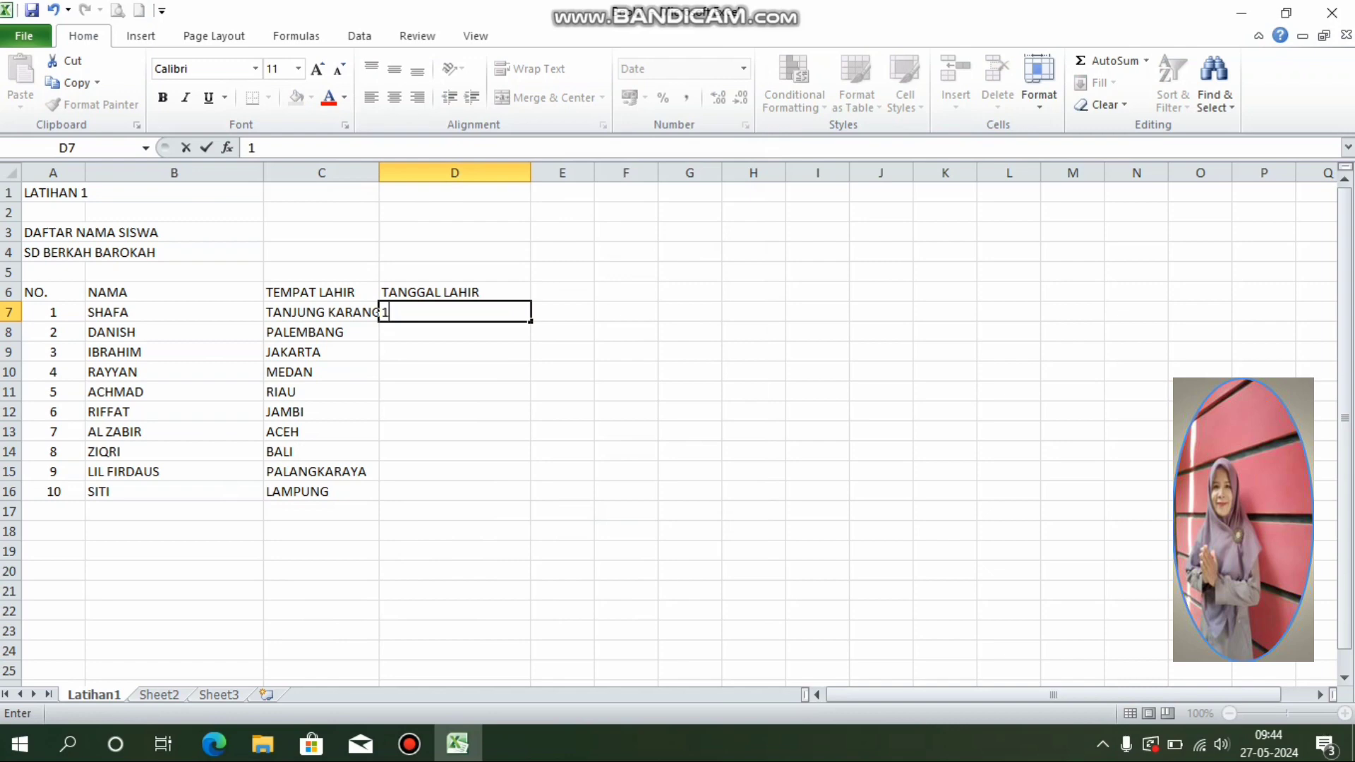
type("-4-99")
key("Return")
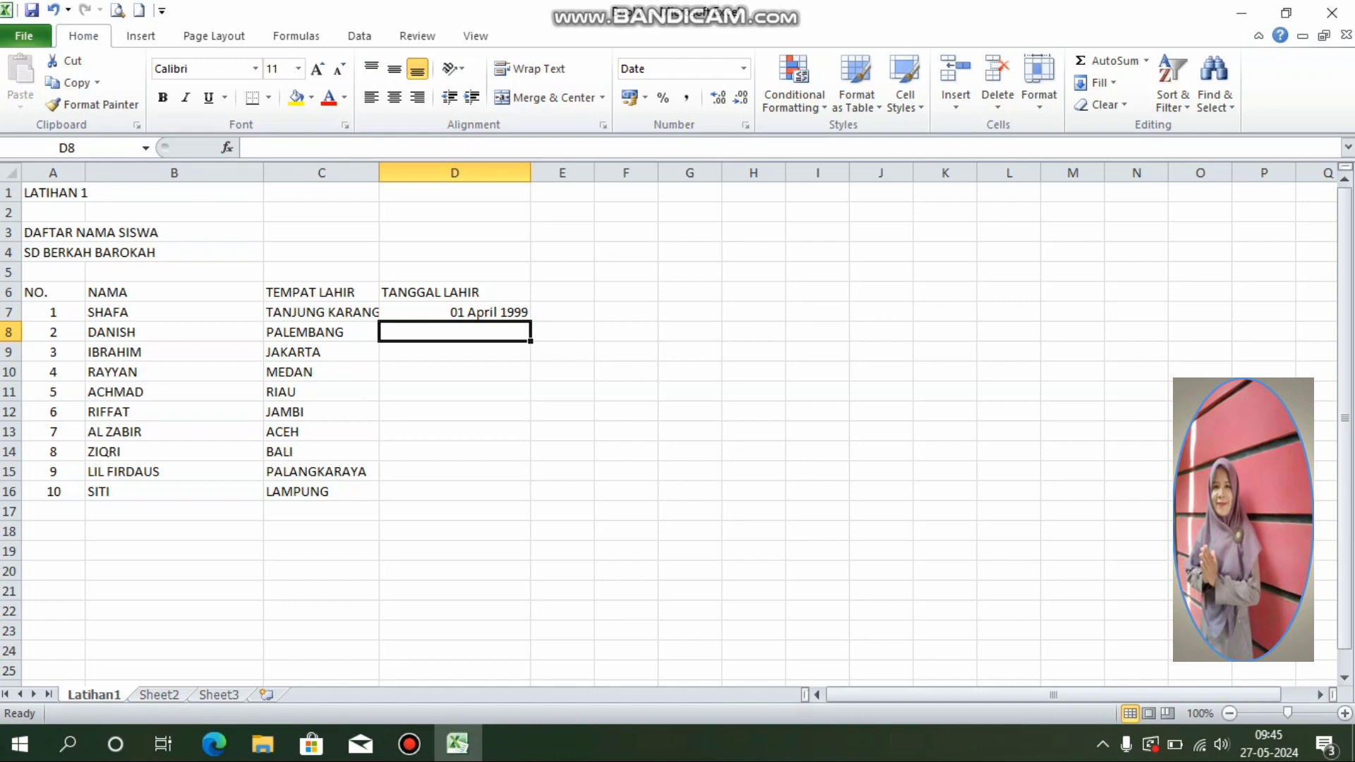
type("3")
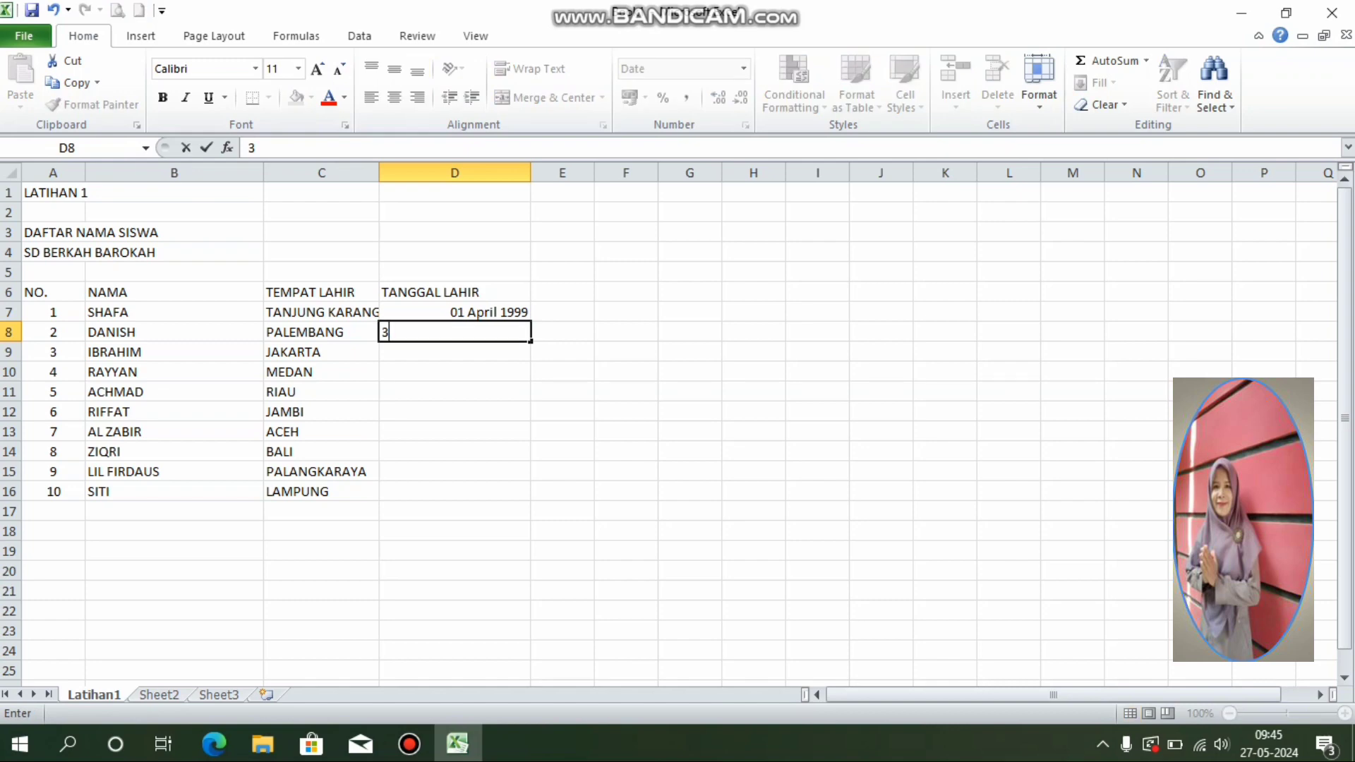
type("-7-98")
key("Return")
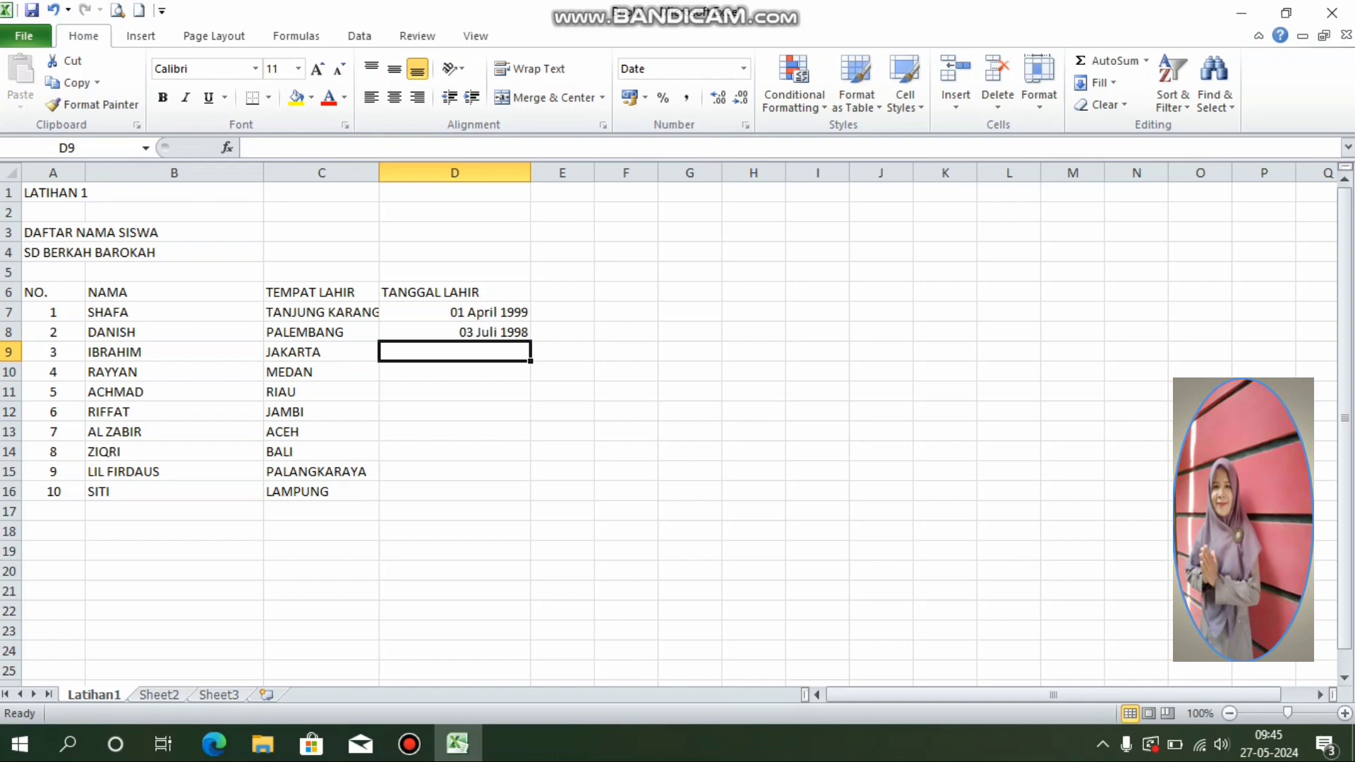
type("5-")
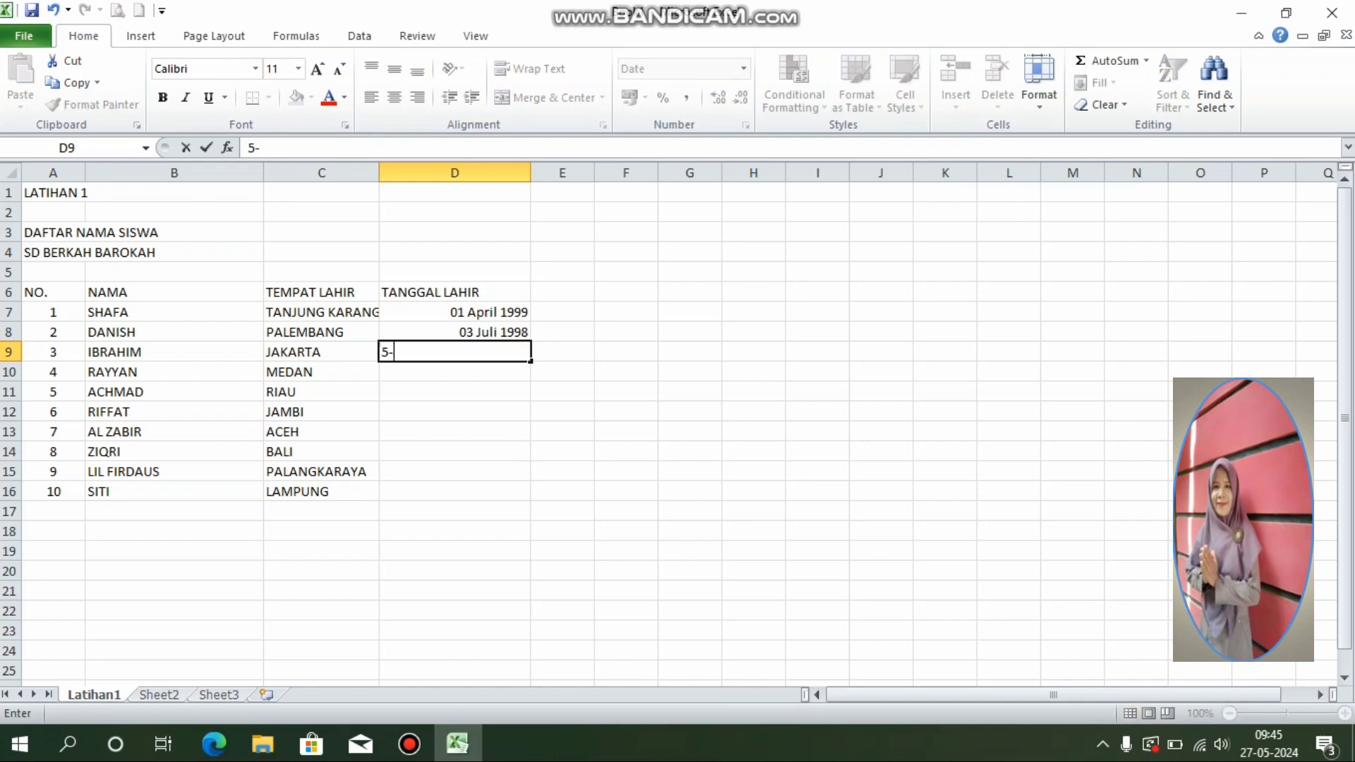
type("8-97-30-6-")
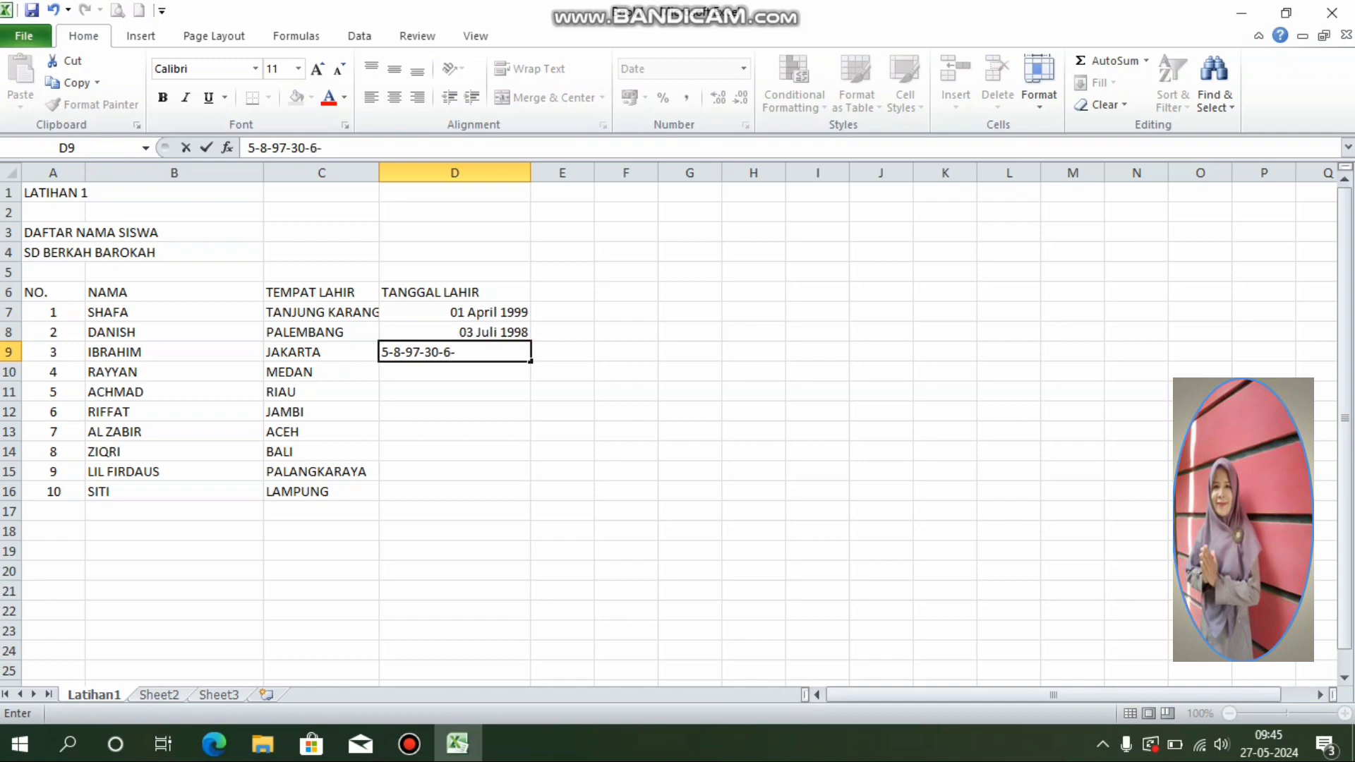
type("96")
key("Return")
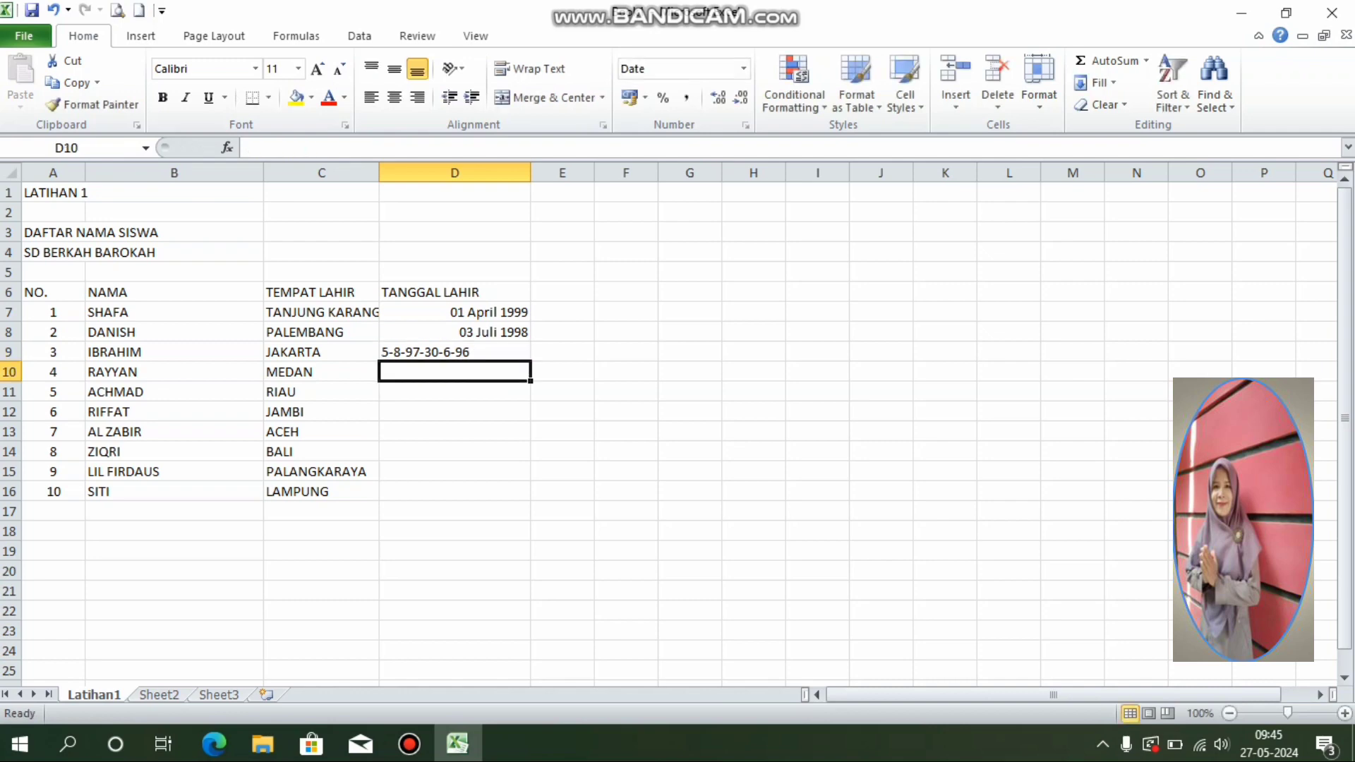
Step: Enter the birth dates of students 3 to 6 in D9:D12 in short day-month-year form, replacing the malformed entry in D9
key("Up")
type("30-7-98")
key("Return")
type("25-4-95")
key("Return")
type("23-3-93")
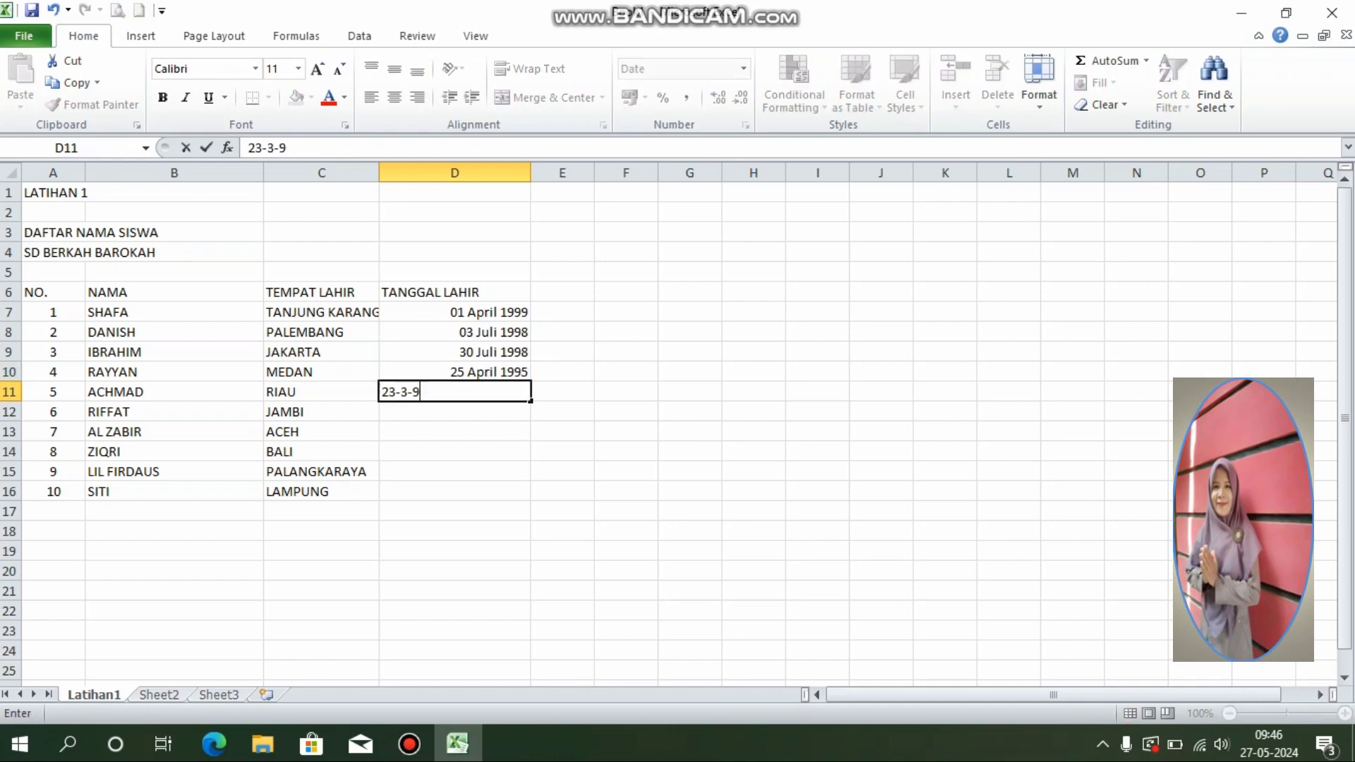
key("Return")
type("3-9-90")
key("Return")
Step: Complete the TANGGAL LAHIR column with the birth dates of students 7 to 10 in D13:D16
type("4")
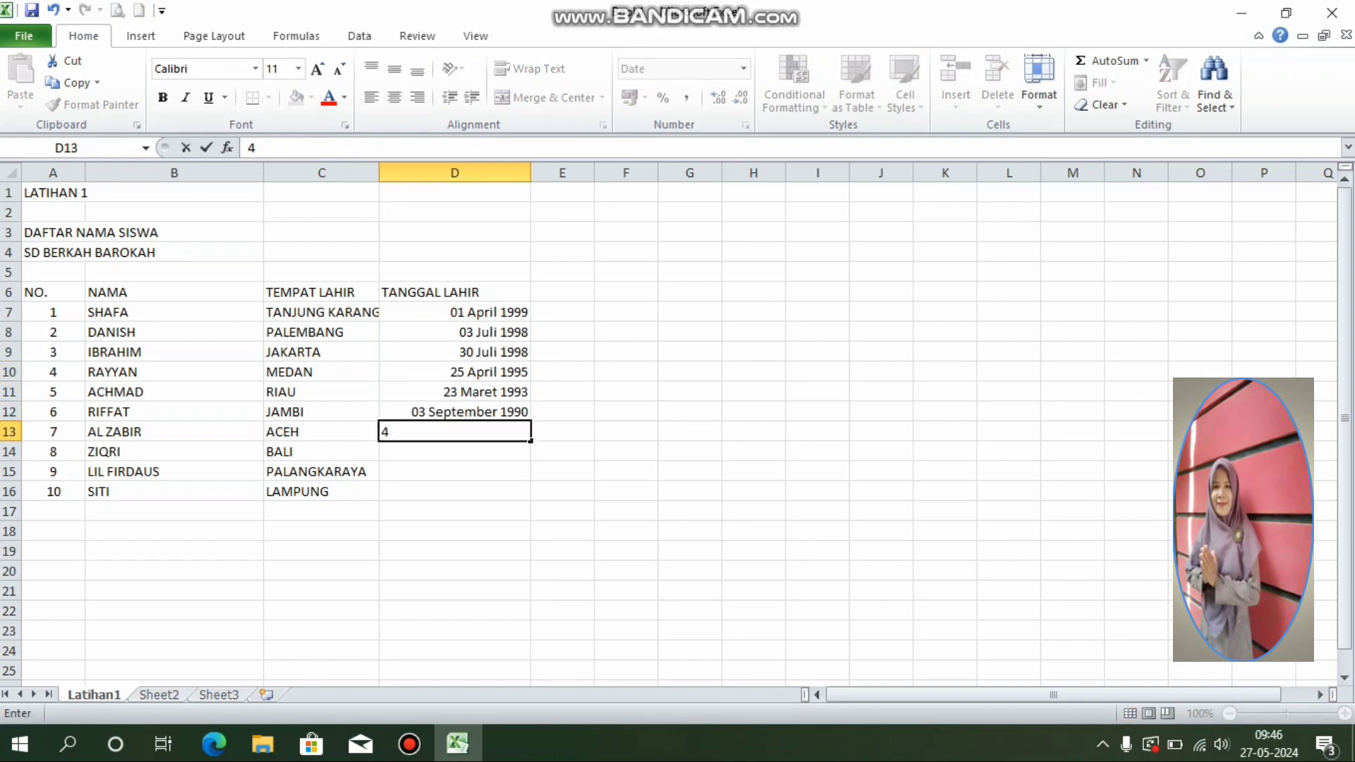
type("-1-90 3-8-99")
key("Return")
type("2-5-00")
key("Return")
type("6-10-01")
key("Return")
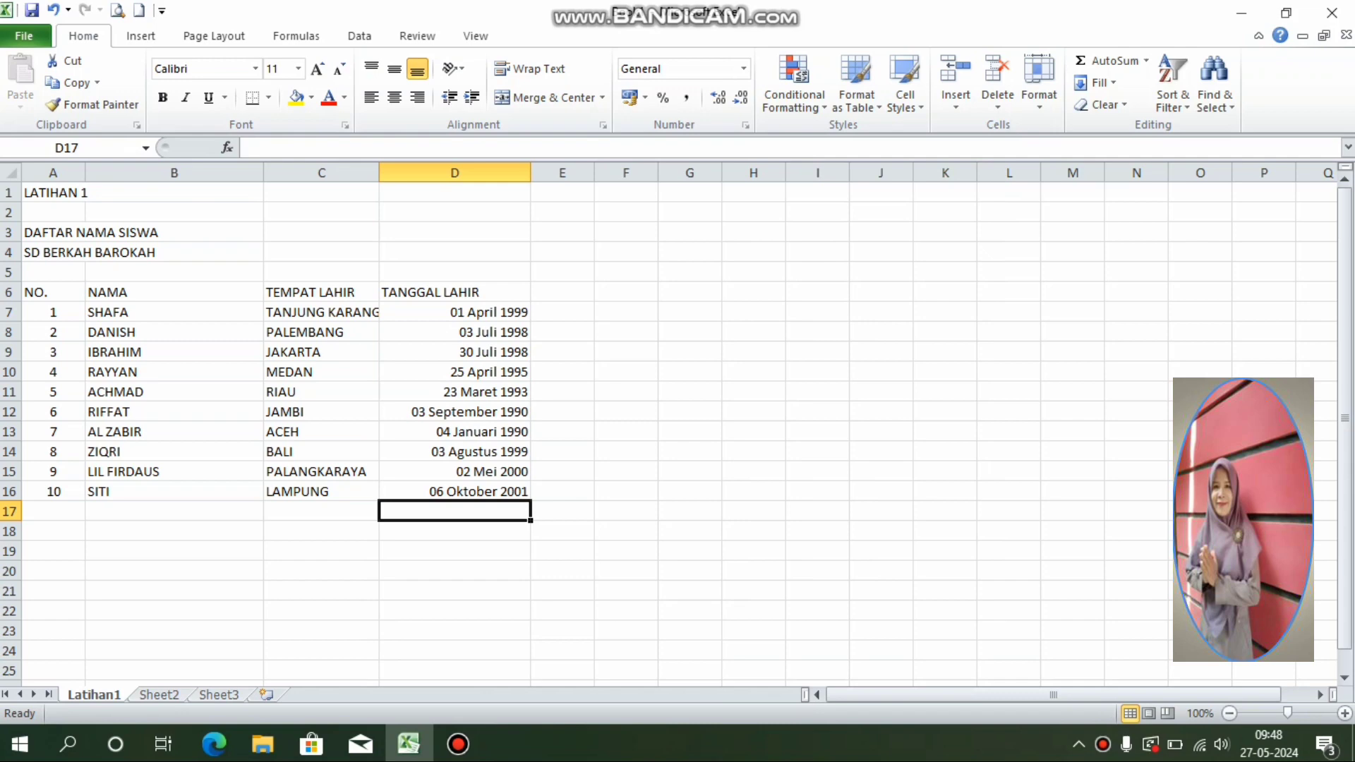
Step: Sort the student data in B7:D16 by the NAMA column on values from A to Z with a custom sort
left_click_drag(113, 312, 494, 491)
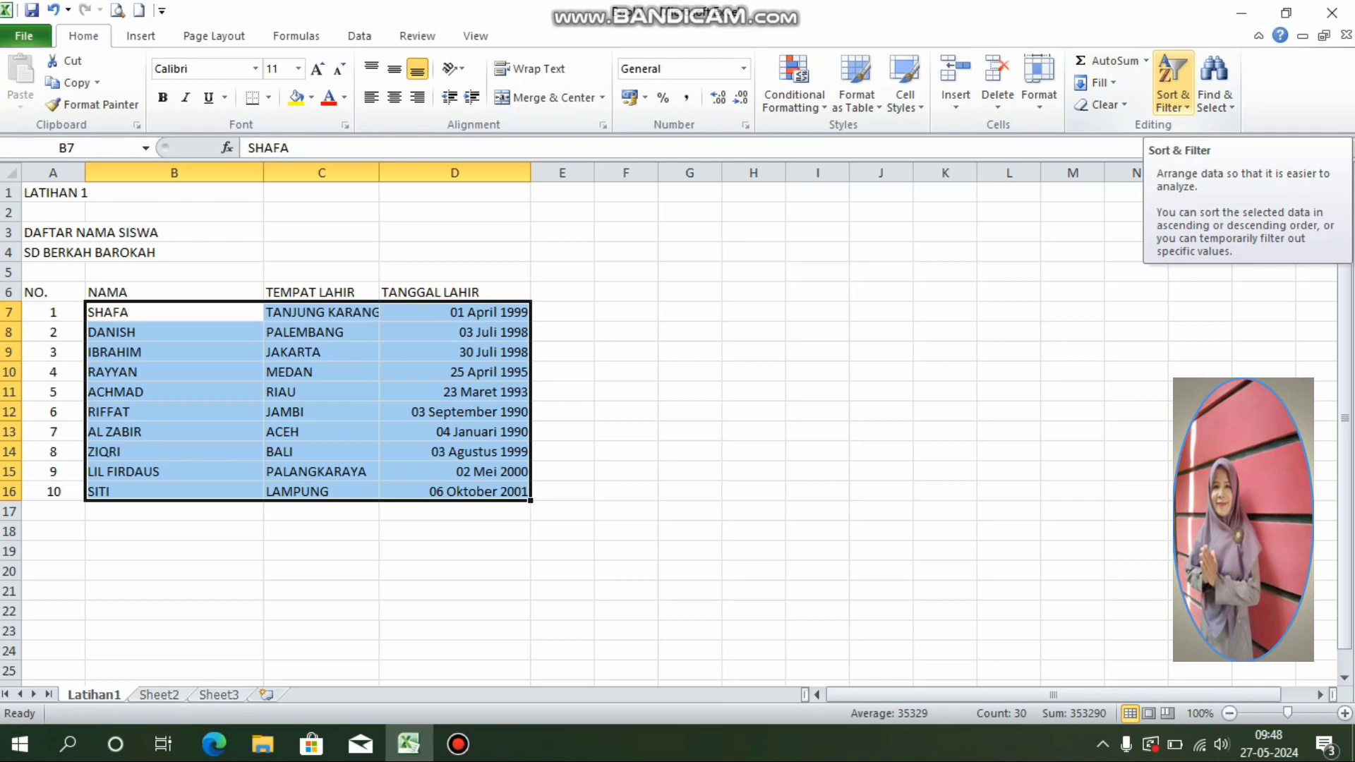
left_click(1171, 91)
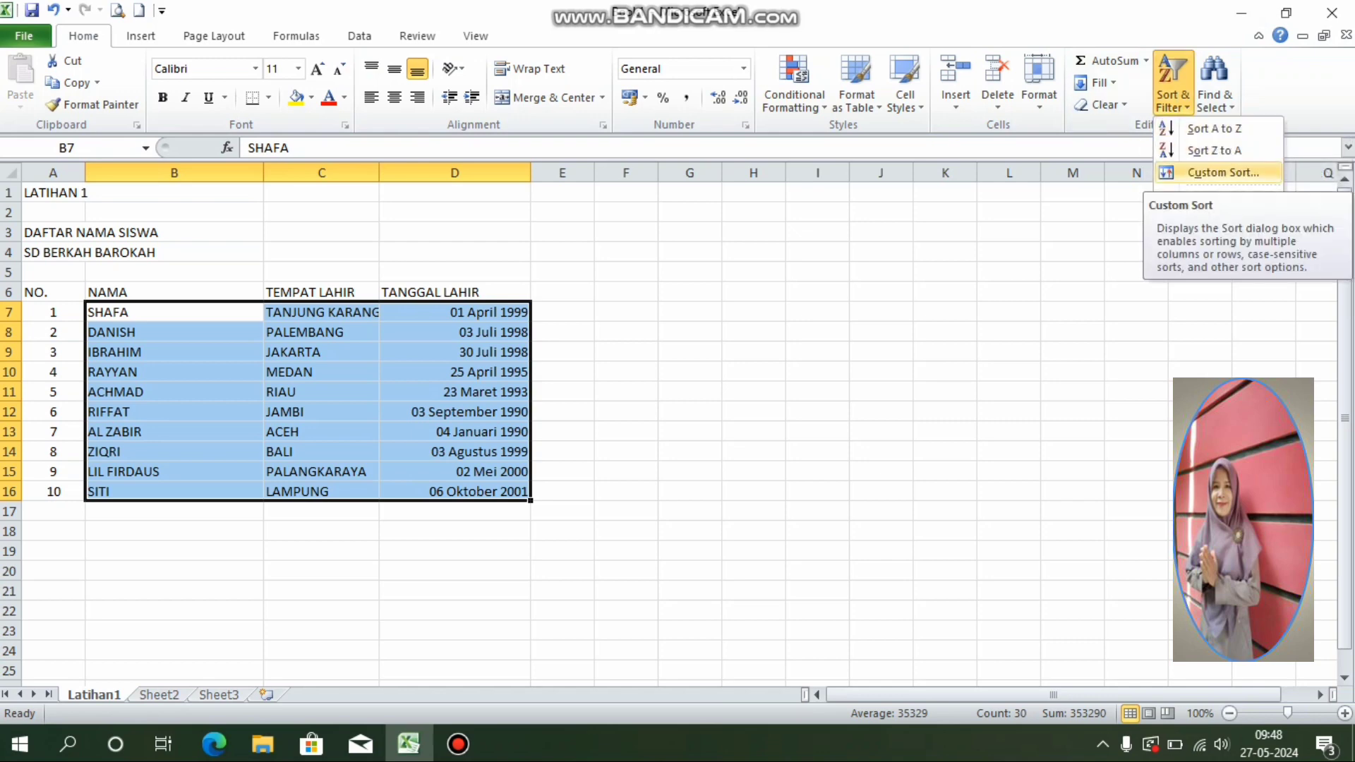
left_click(1222, 172)
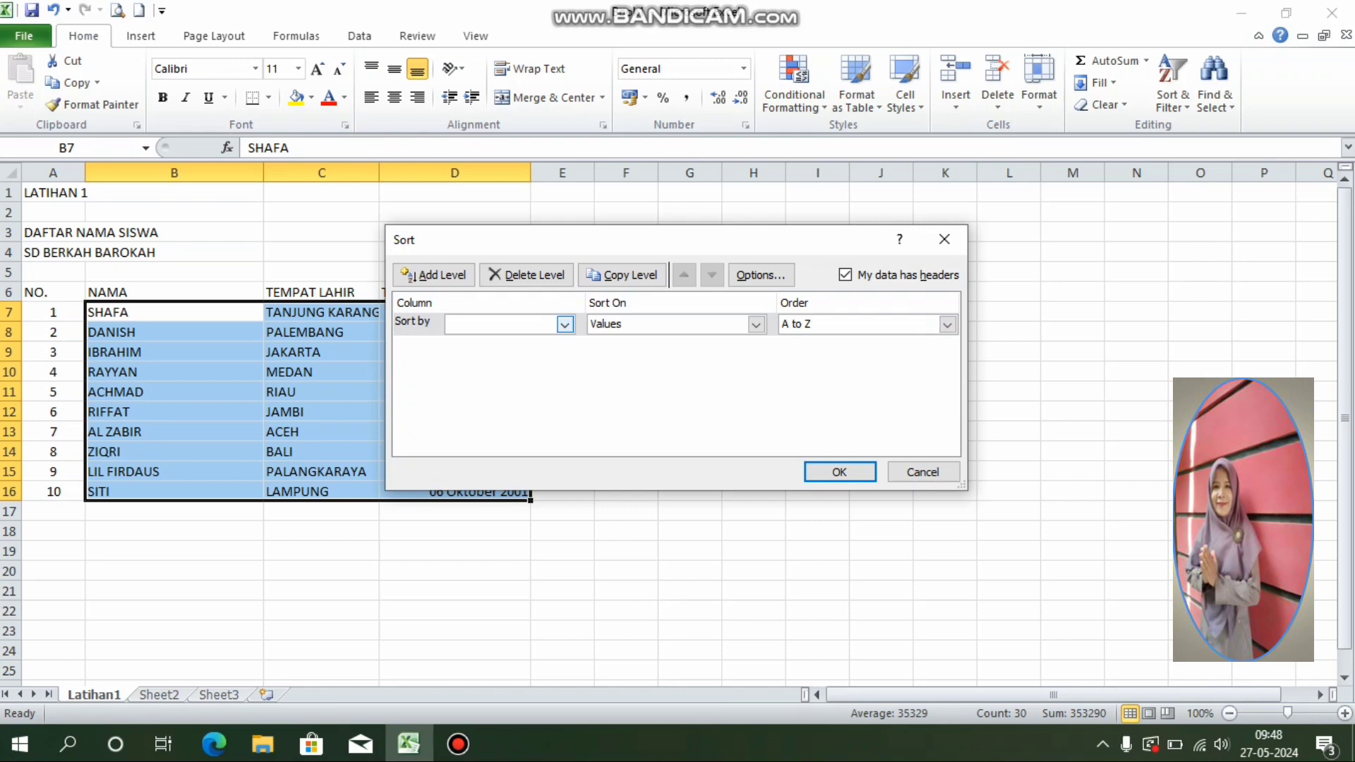
left_click(564, 323)
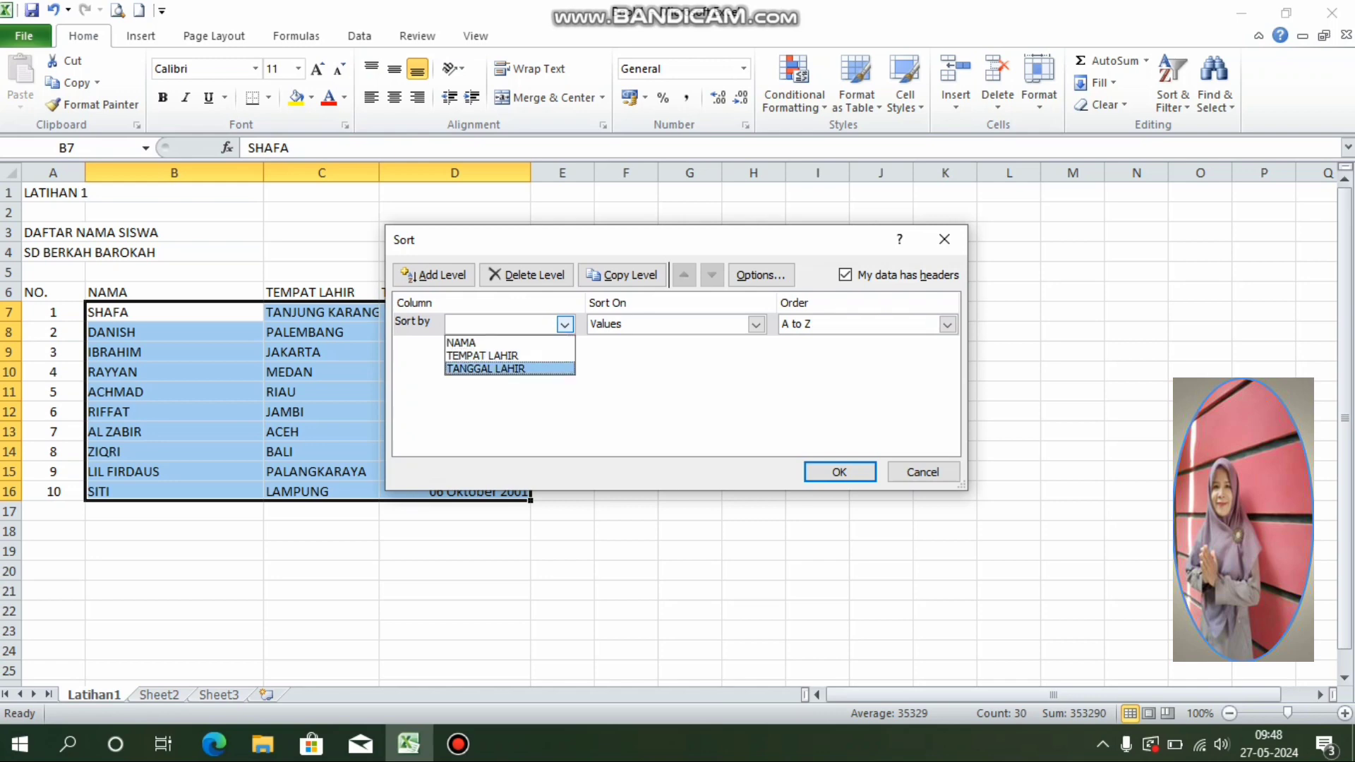
left_click(509, 343)
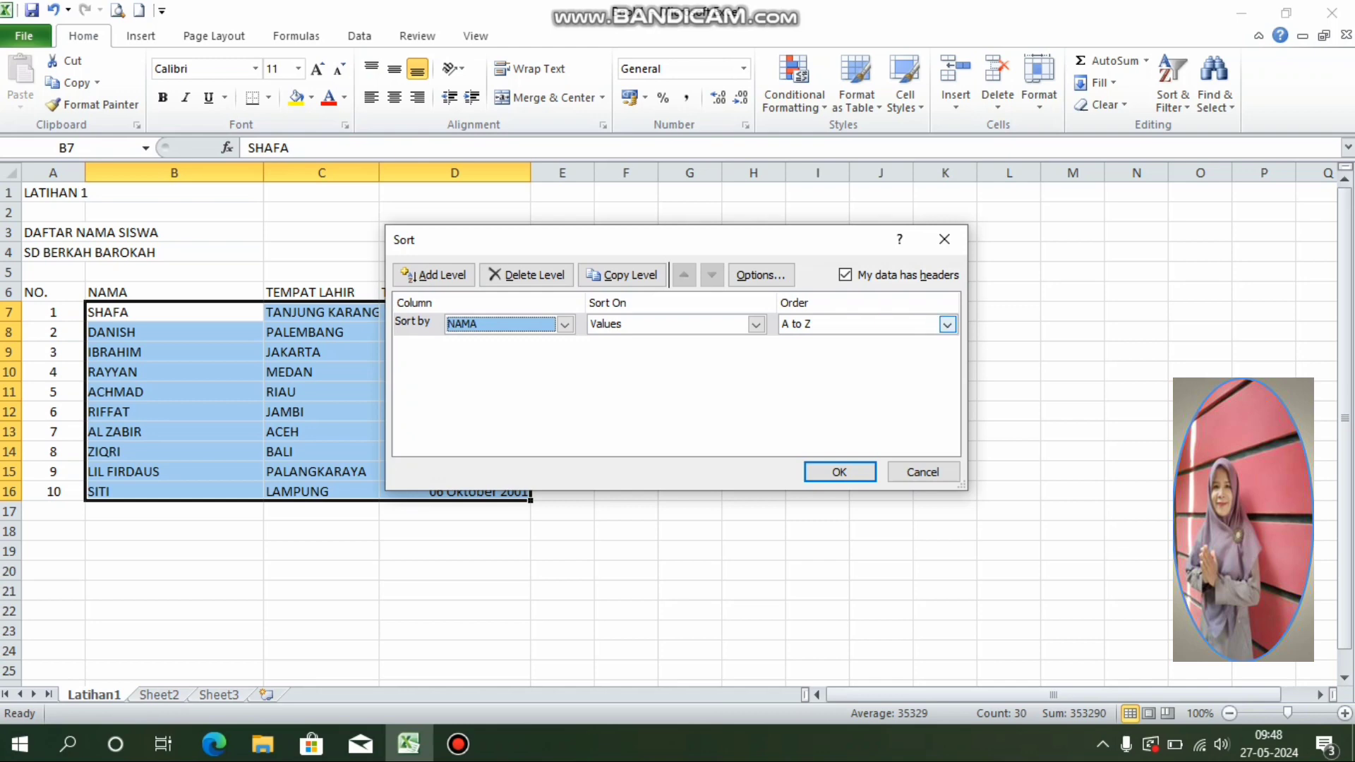
left_click(947, 325)
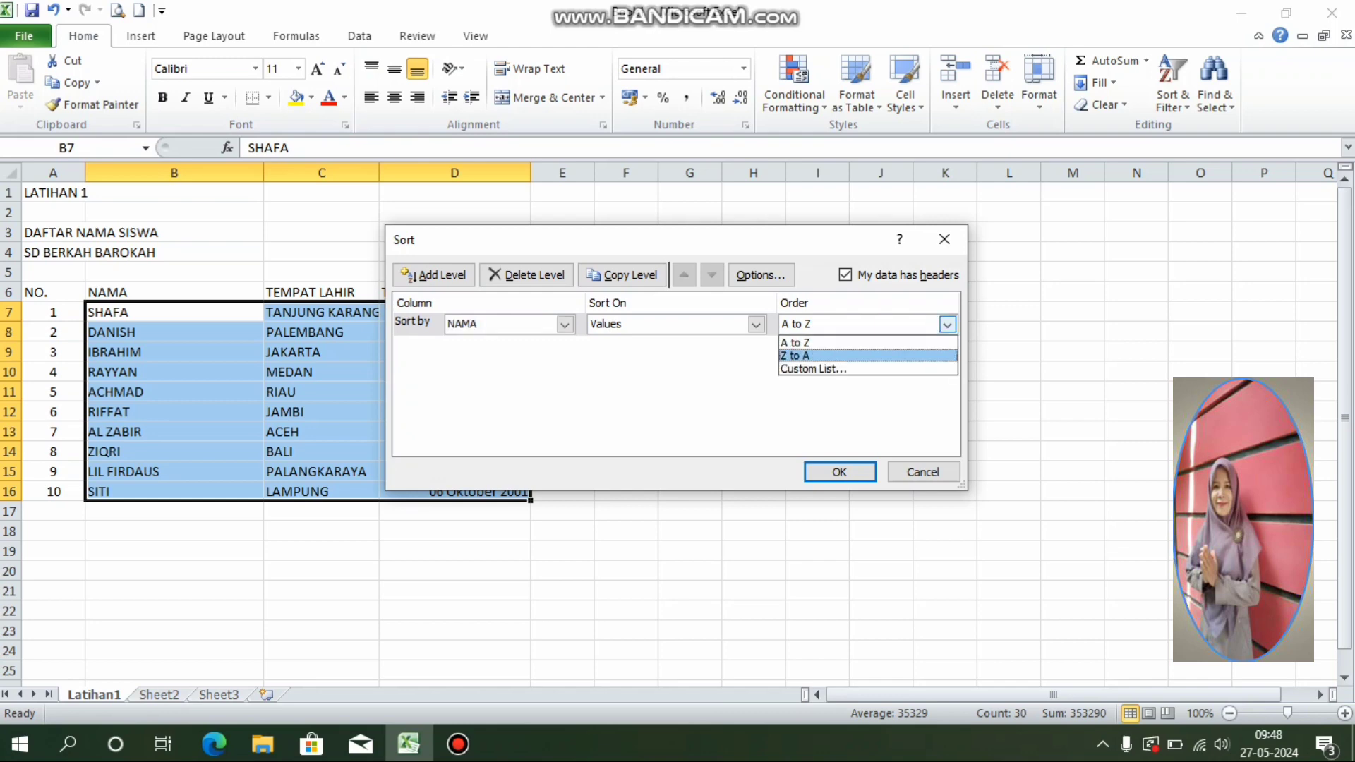
left_click(795, 343)
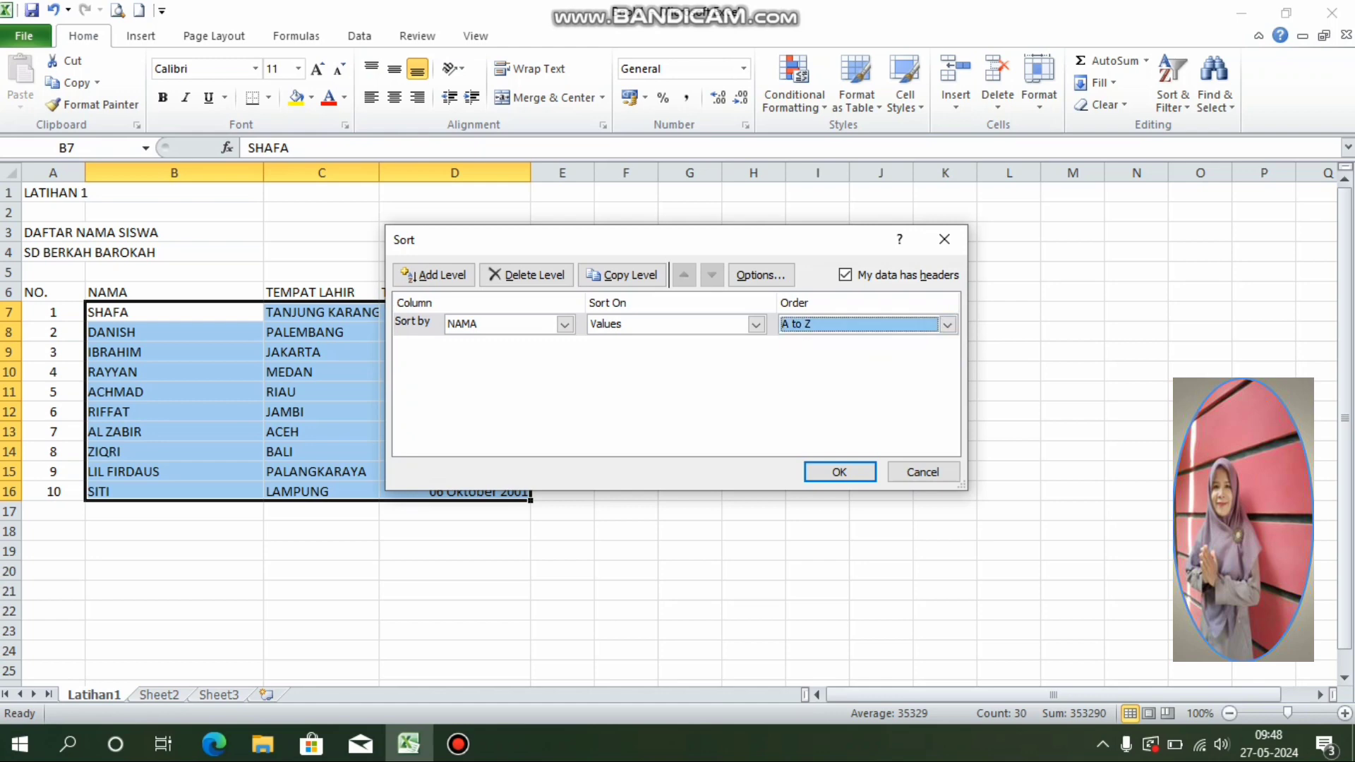
key("Return")
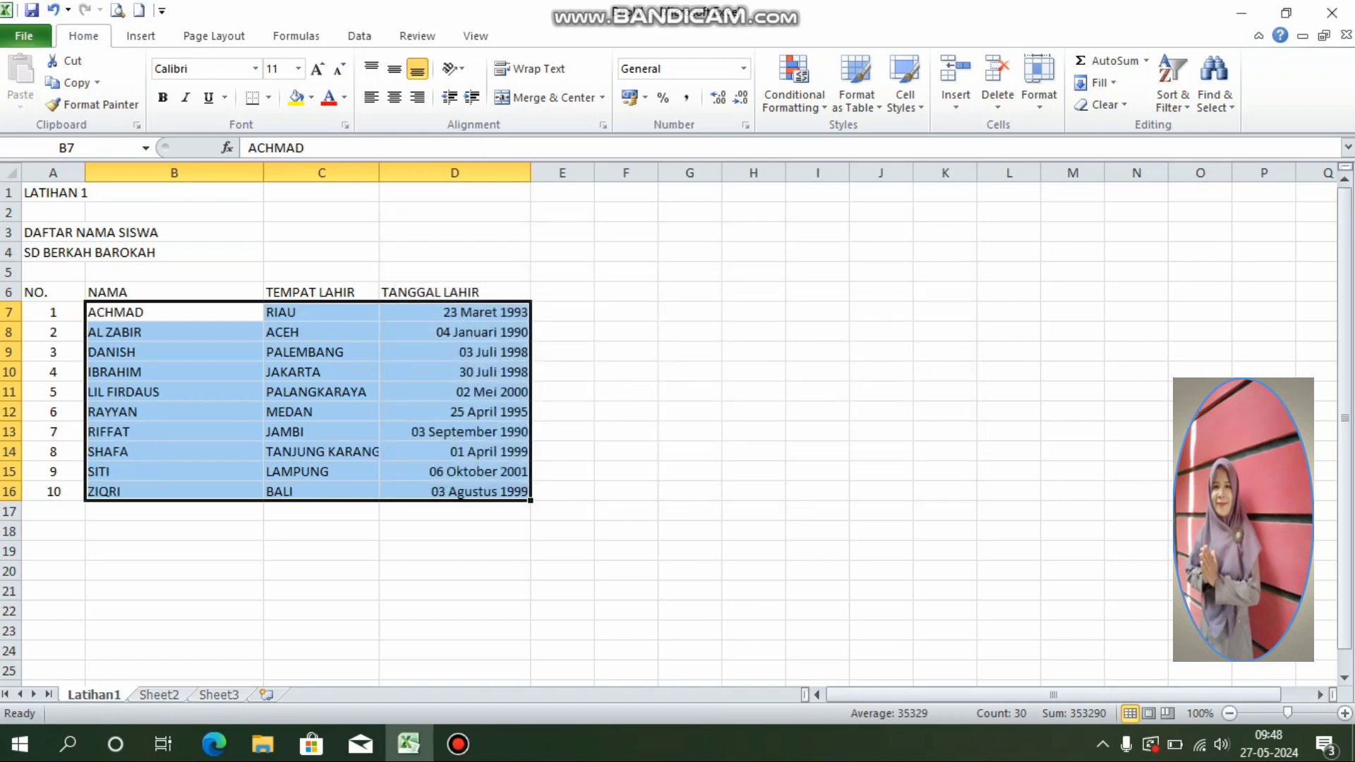
left_click(753, 352)
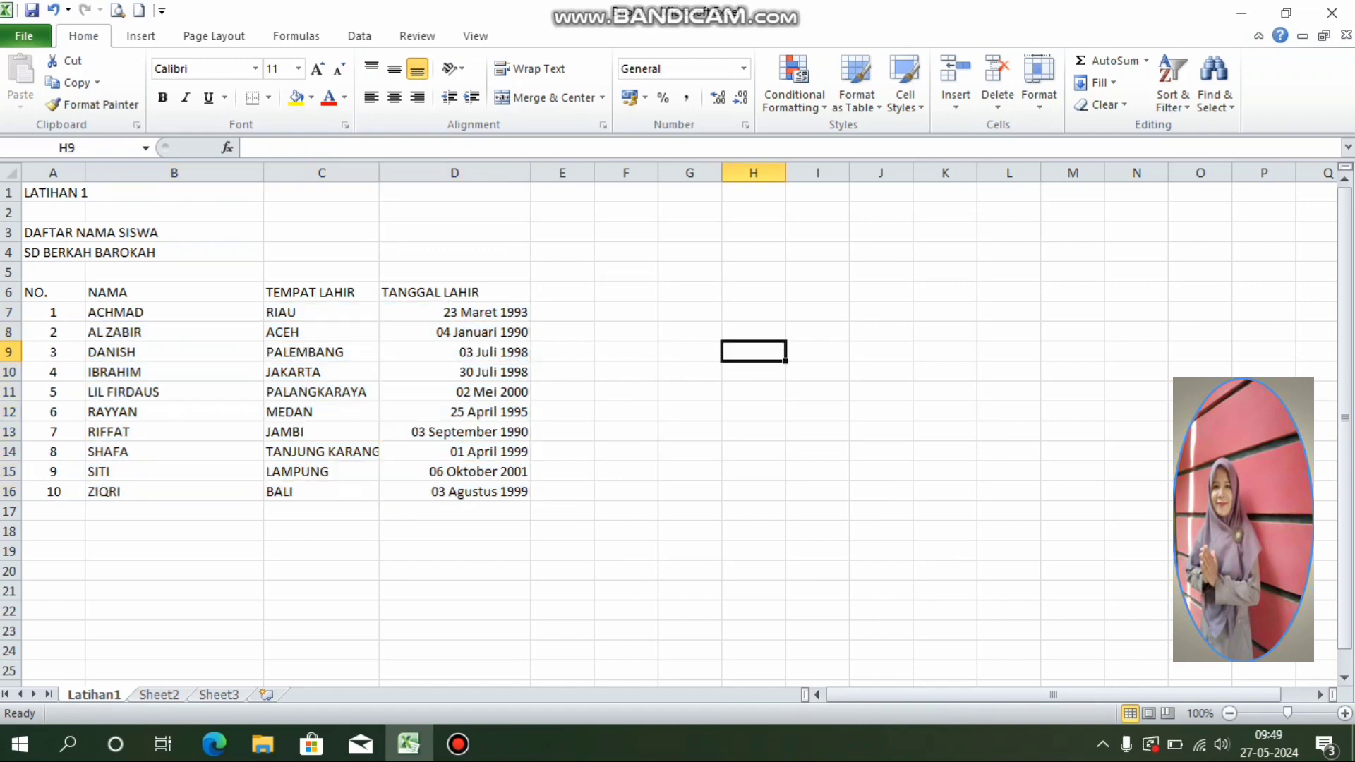
Step: Apply outline and inside borders to the whole student table in A6:D16
left_click_drag(42, 292, 455, 491)
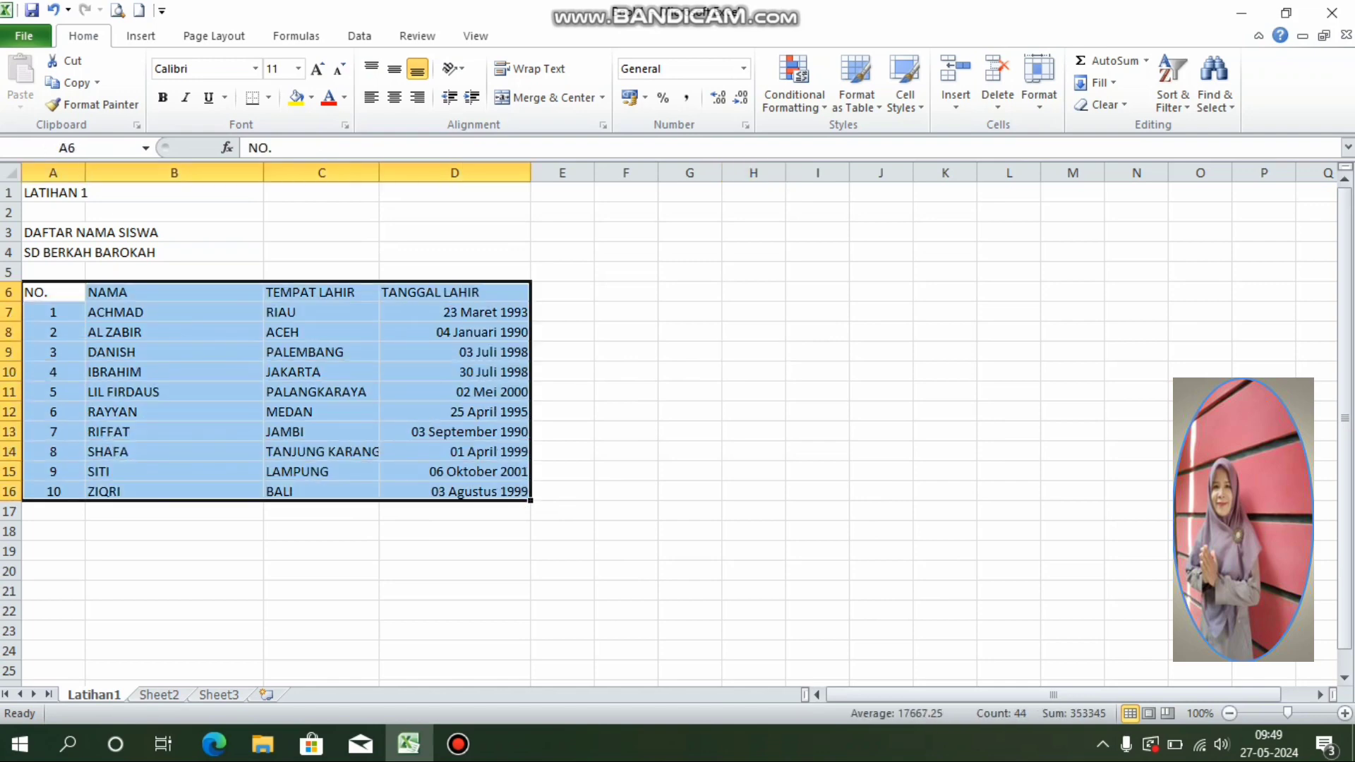
right_click(261, 402)
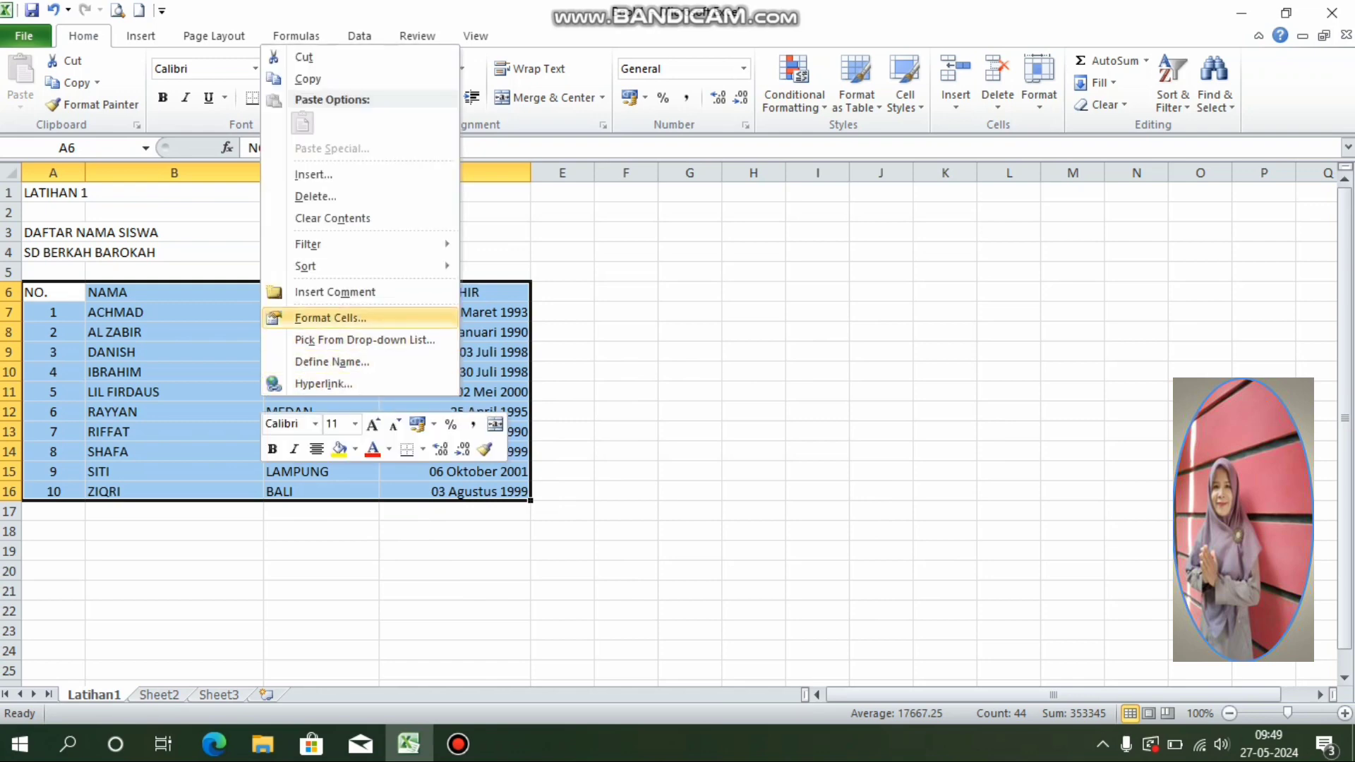
left_click(330, 318)
left_click(323, 122)
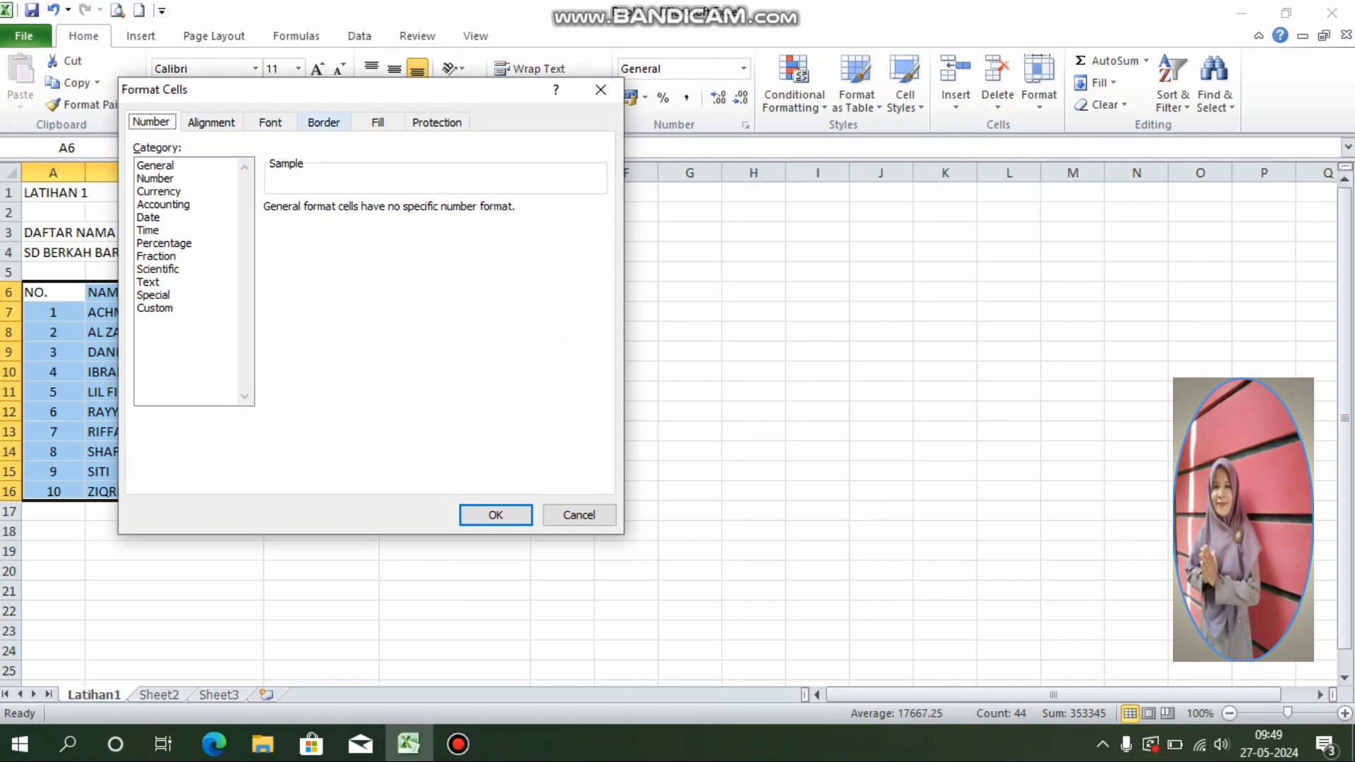
left_click(392, 181)
left_click(446, 181)
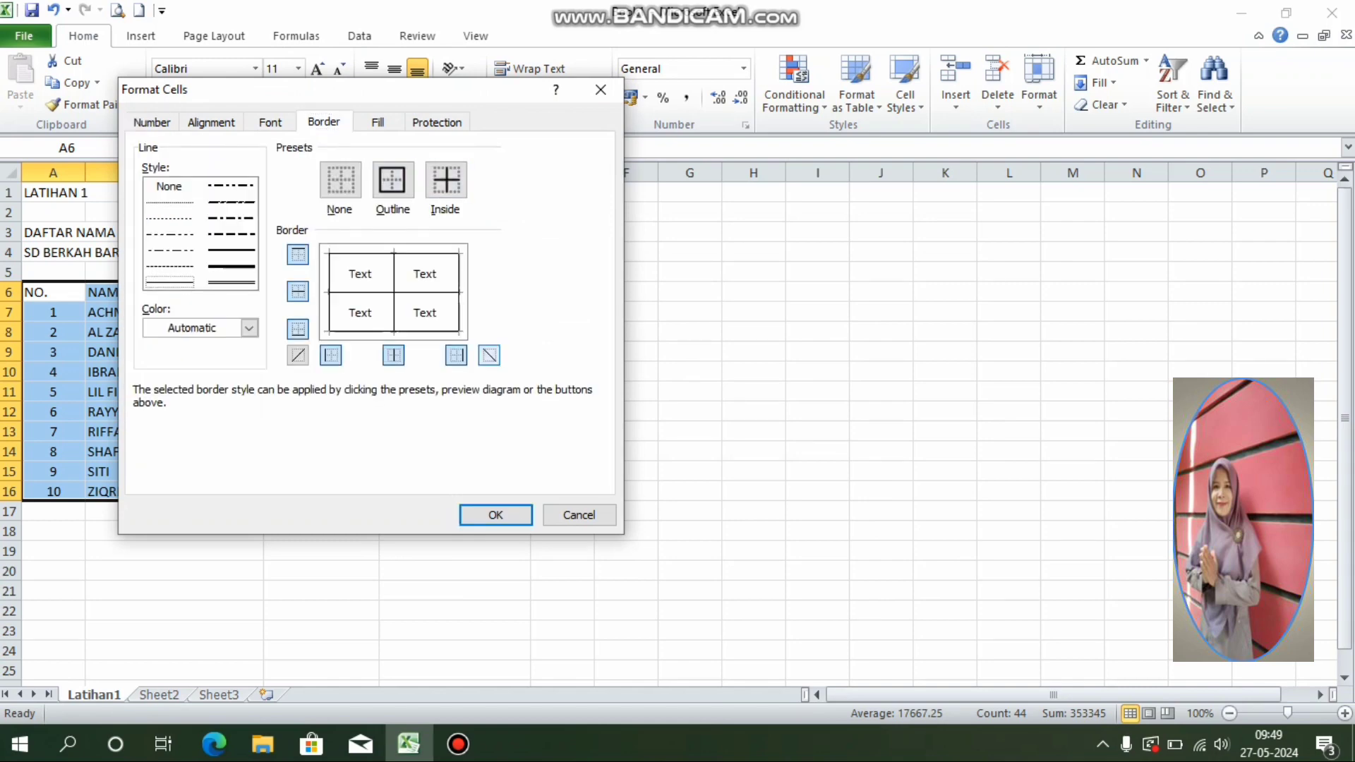
left_click(496, 516)
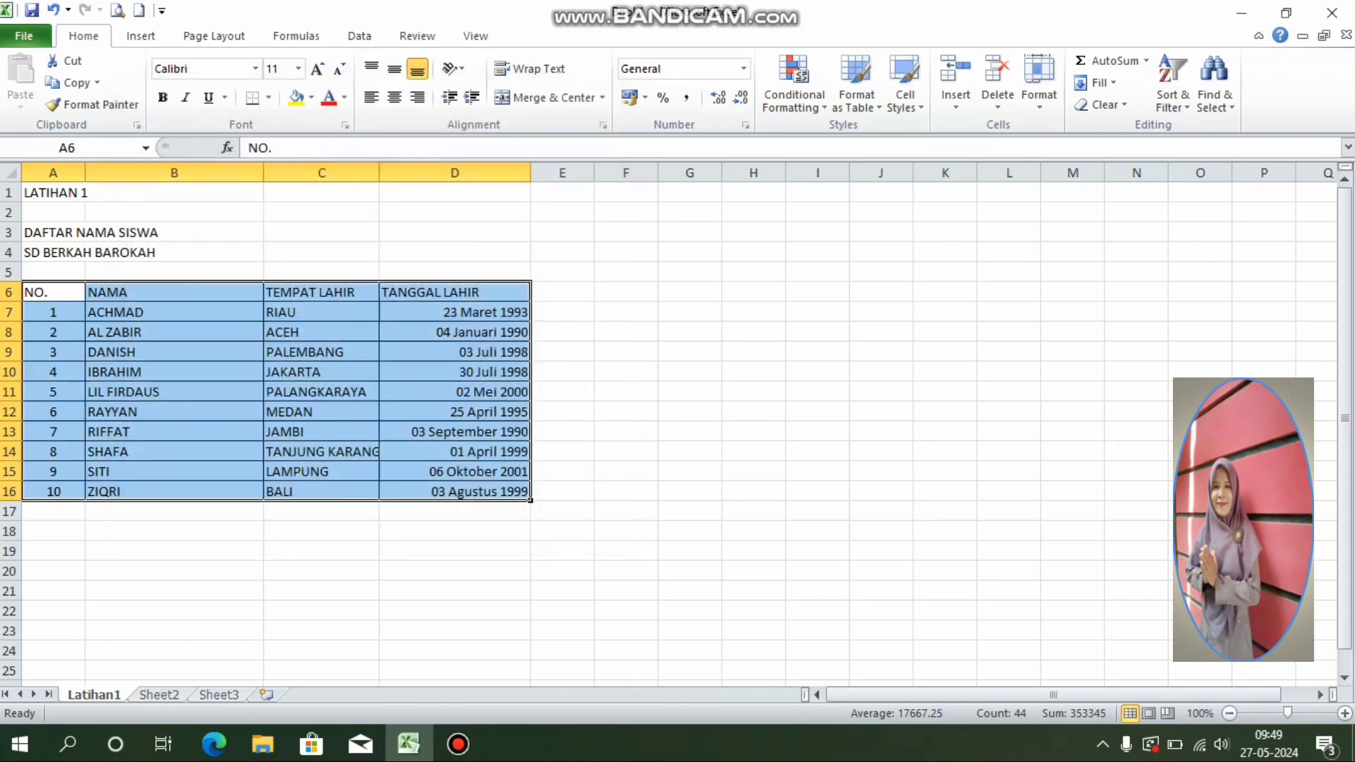
left_click(689, 472)
Step: Make the titles and the table's header row in A1:D6 bold
left_click_drag(43, 292, 455, 193)
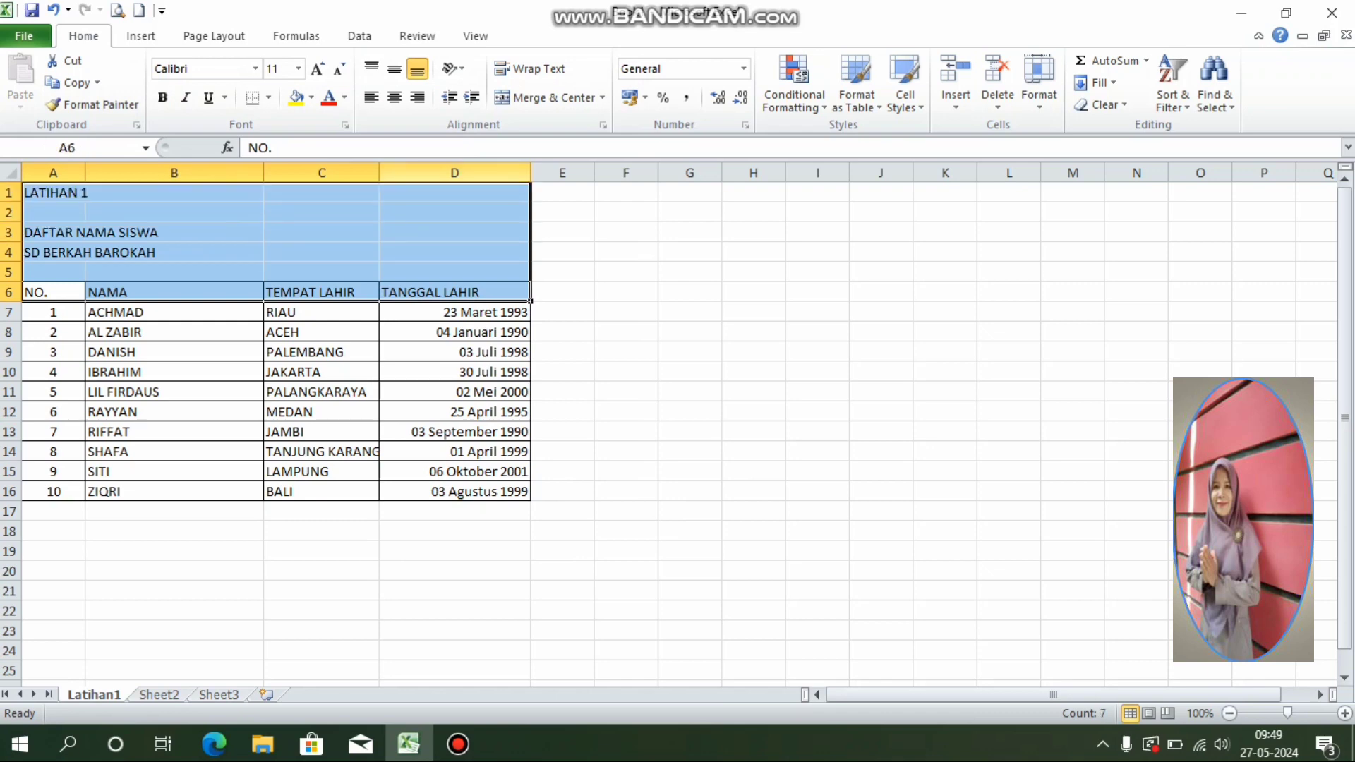
left_click(163, 98)
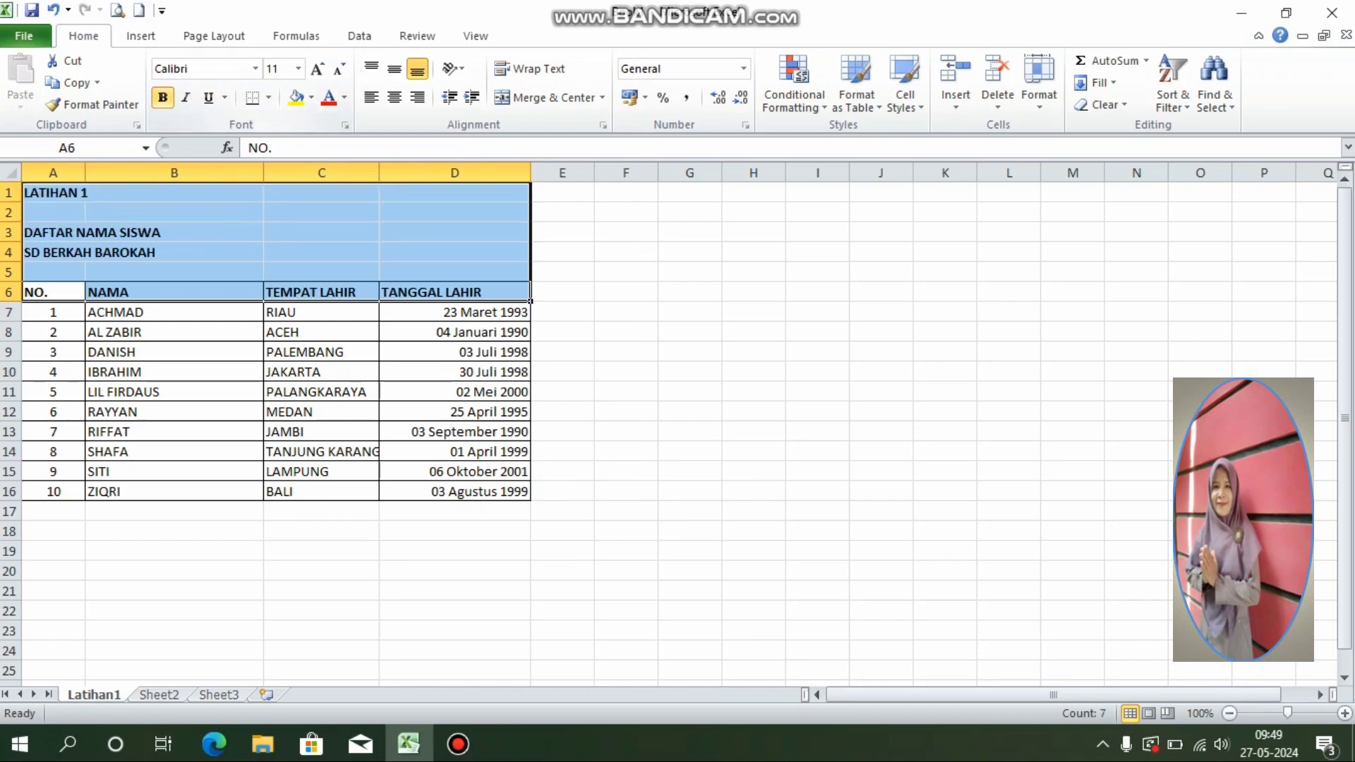
left_click(626, 232)
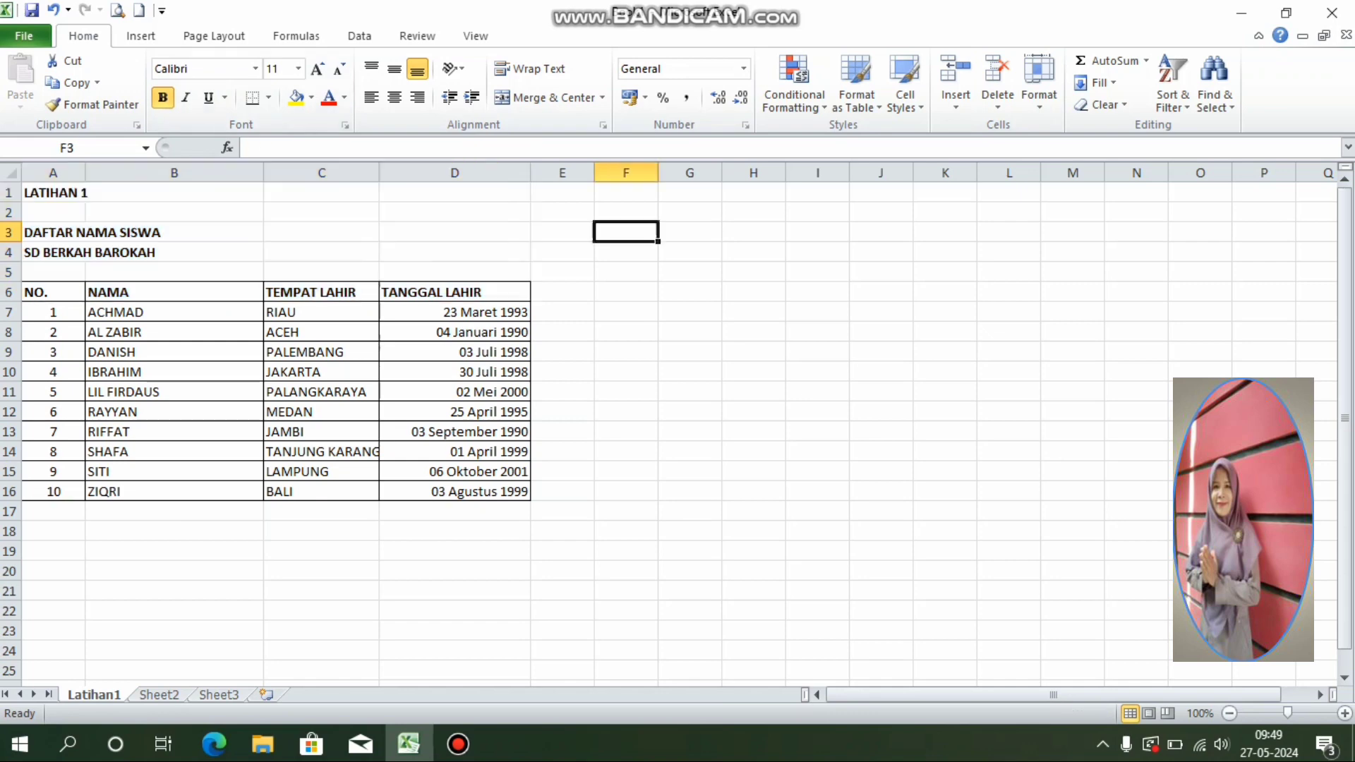
Step: Center the table headings in A6:D6 horizontally and align them to the middle vertically
left_click_drag(53, 292, 455, 292)
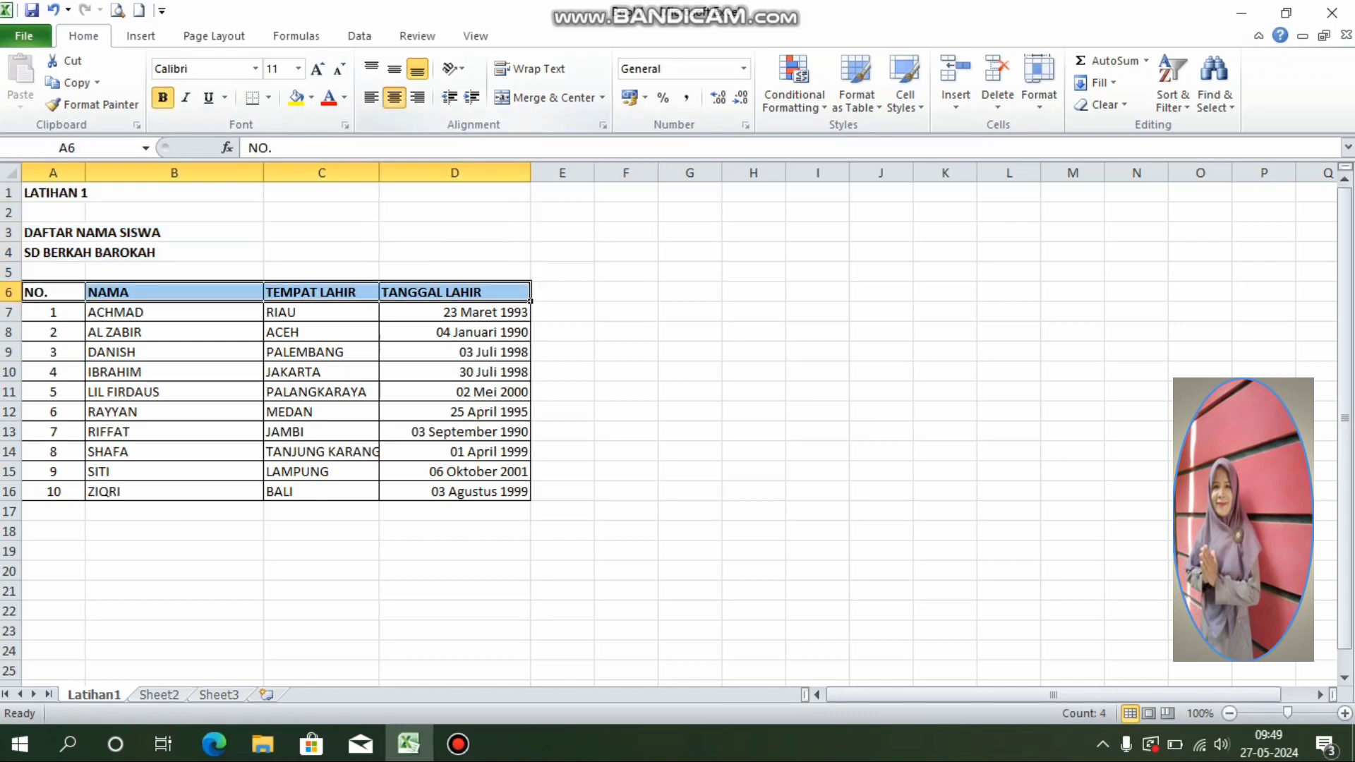
left_click(394, 97)
left_click(395, 68)
left_click(690, 312)
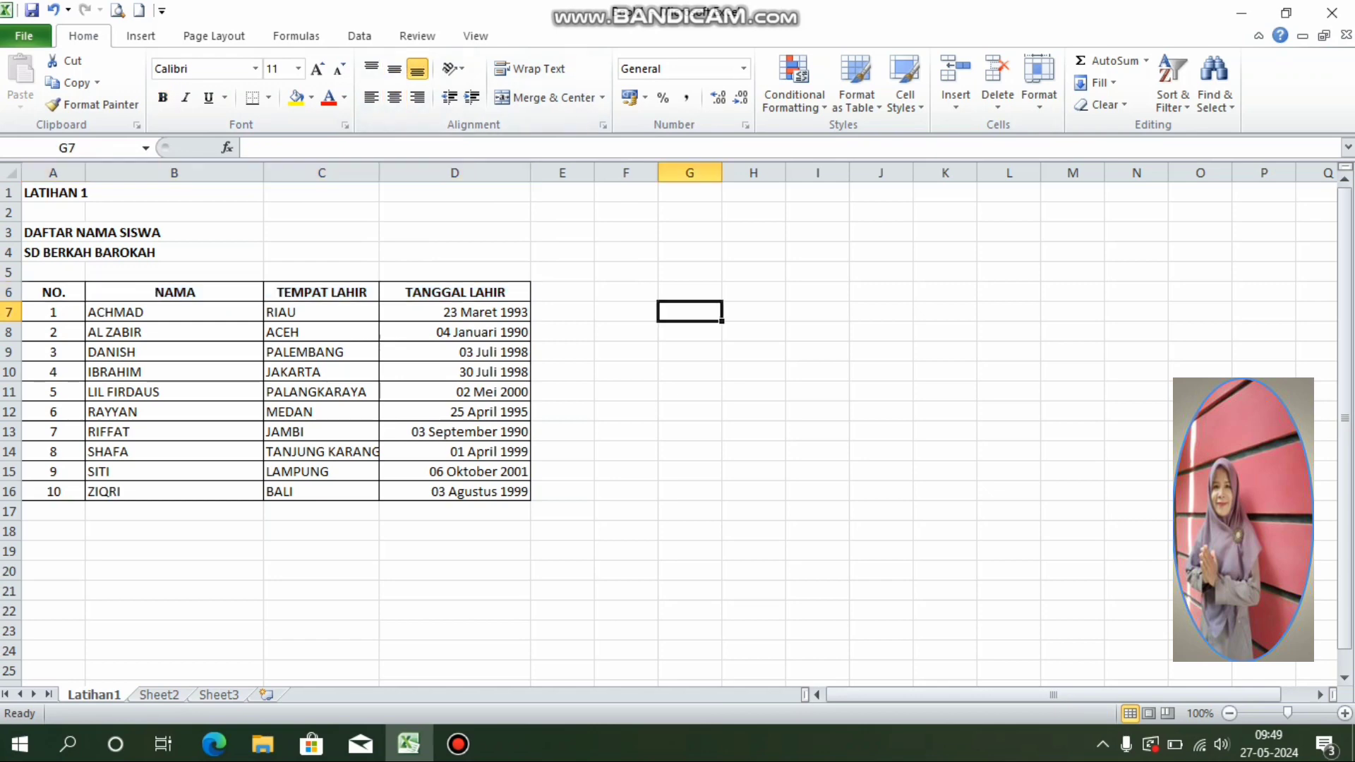
Step: Center the birthplaces and birth dates in C7:D16 horizontally and align them to the middle vertically
left_click_drag(322, 312, 454, 491)
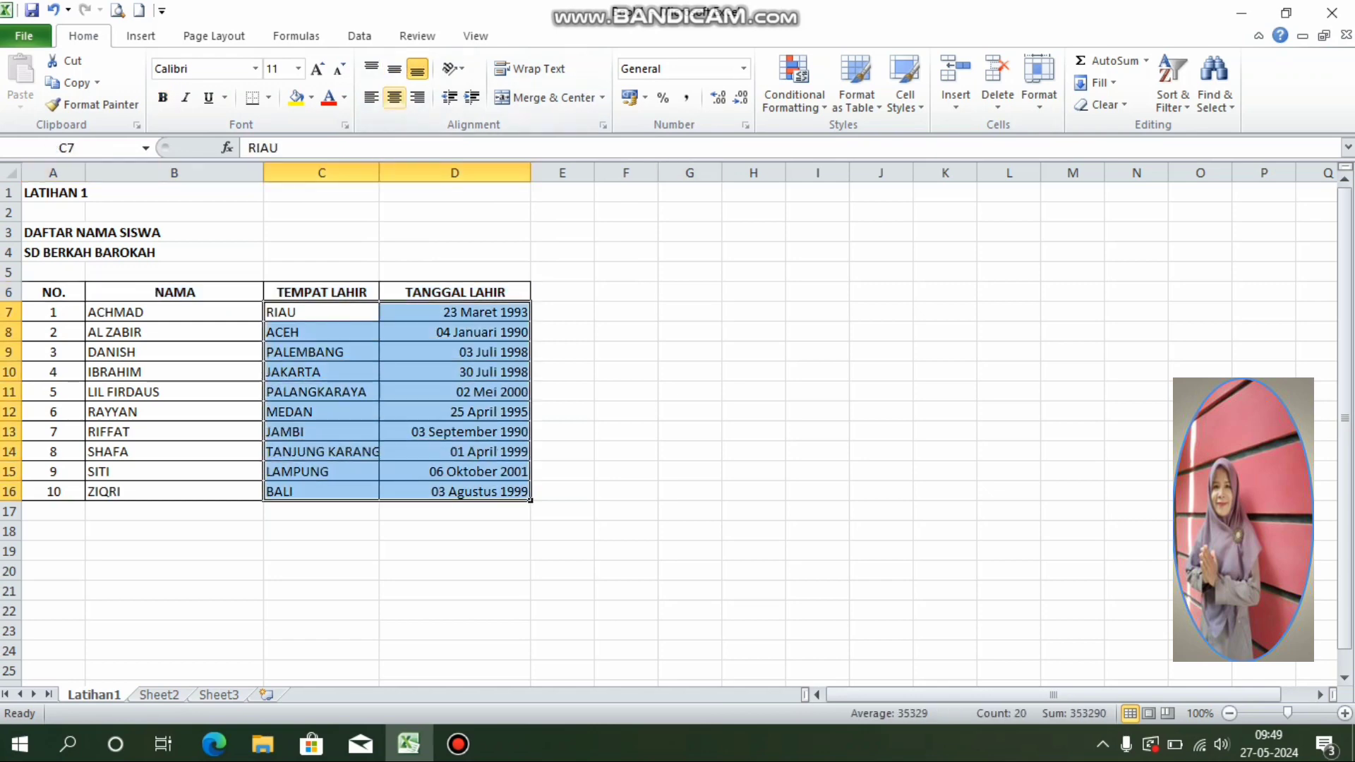
left_click(394, 97)
left_click(394, 68)
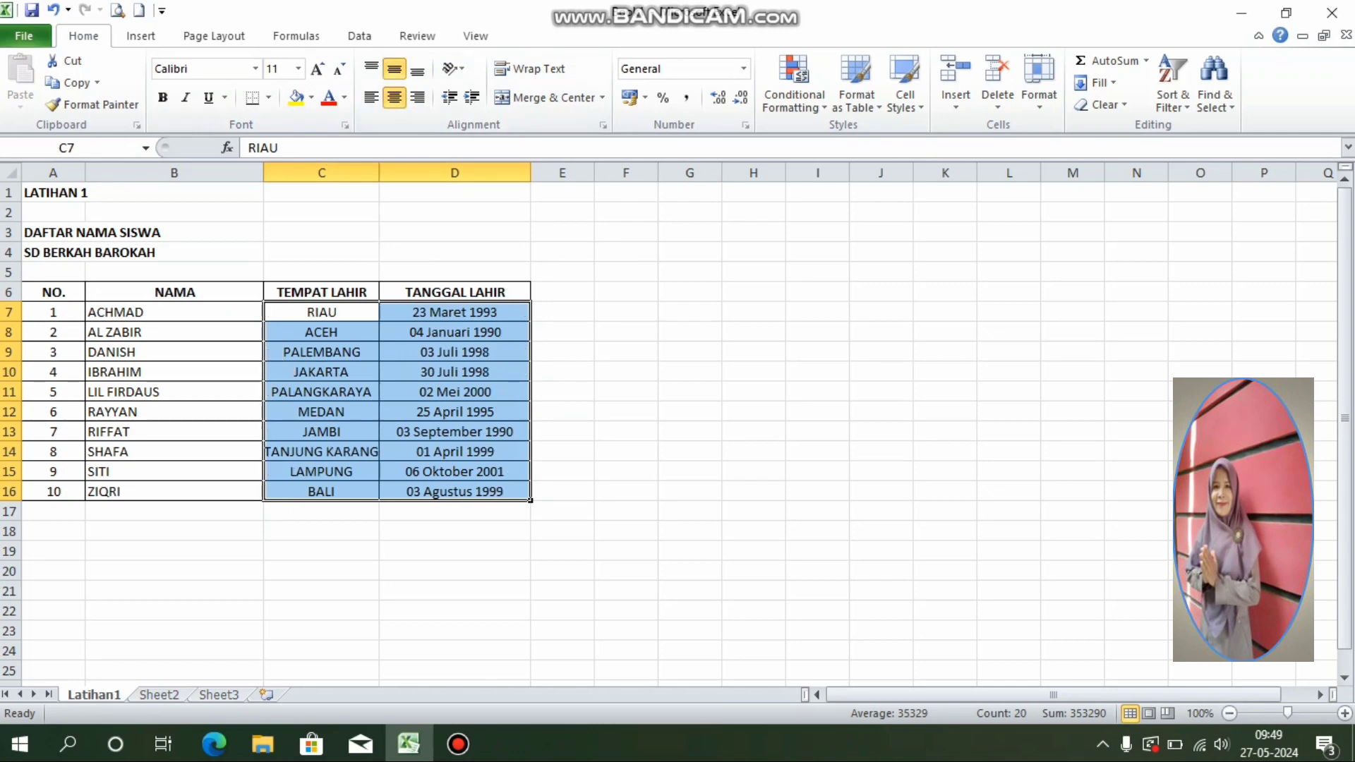
left_click(689, 352)
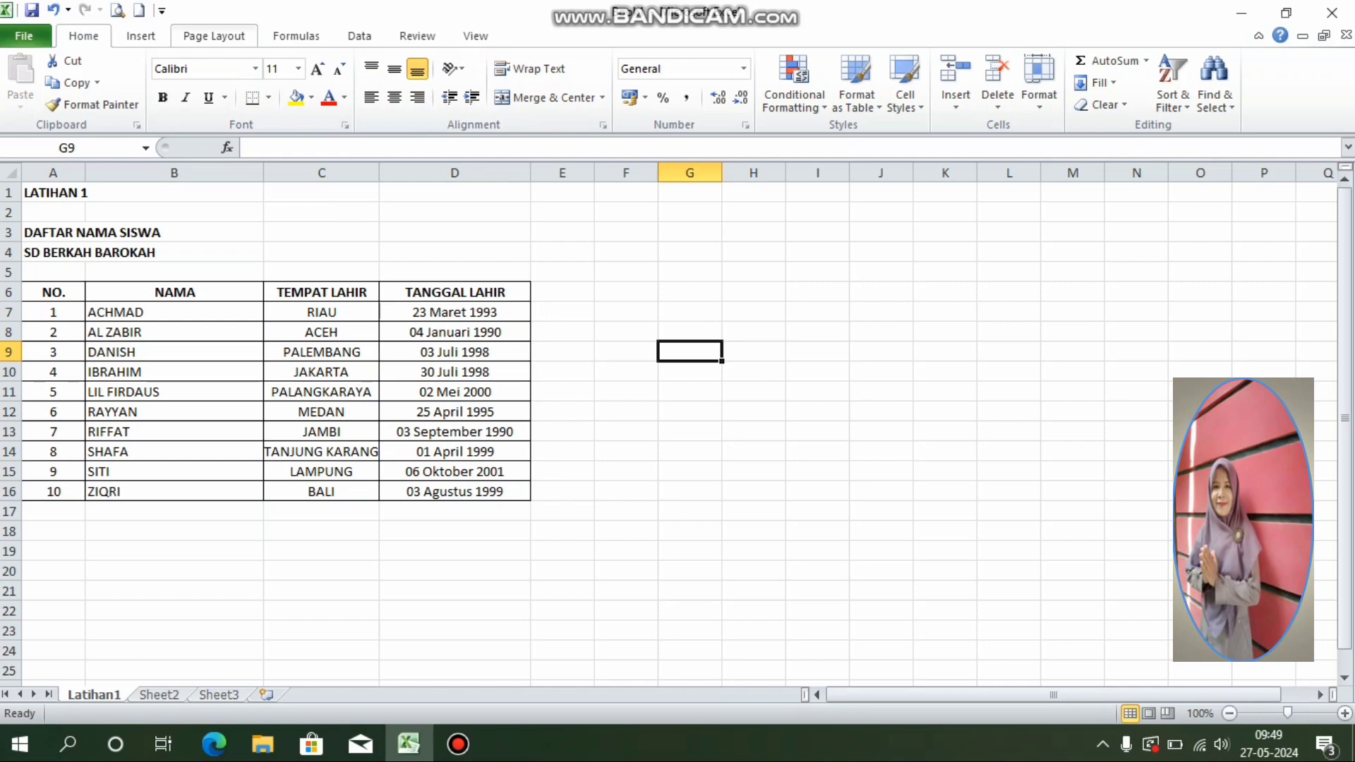
Step: Check the margins in the page setup and apply portrait orientation, 100% scaling and A4 210 x 297 mm paper
left_click(214, 36)
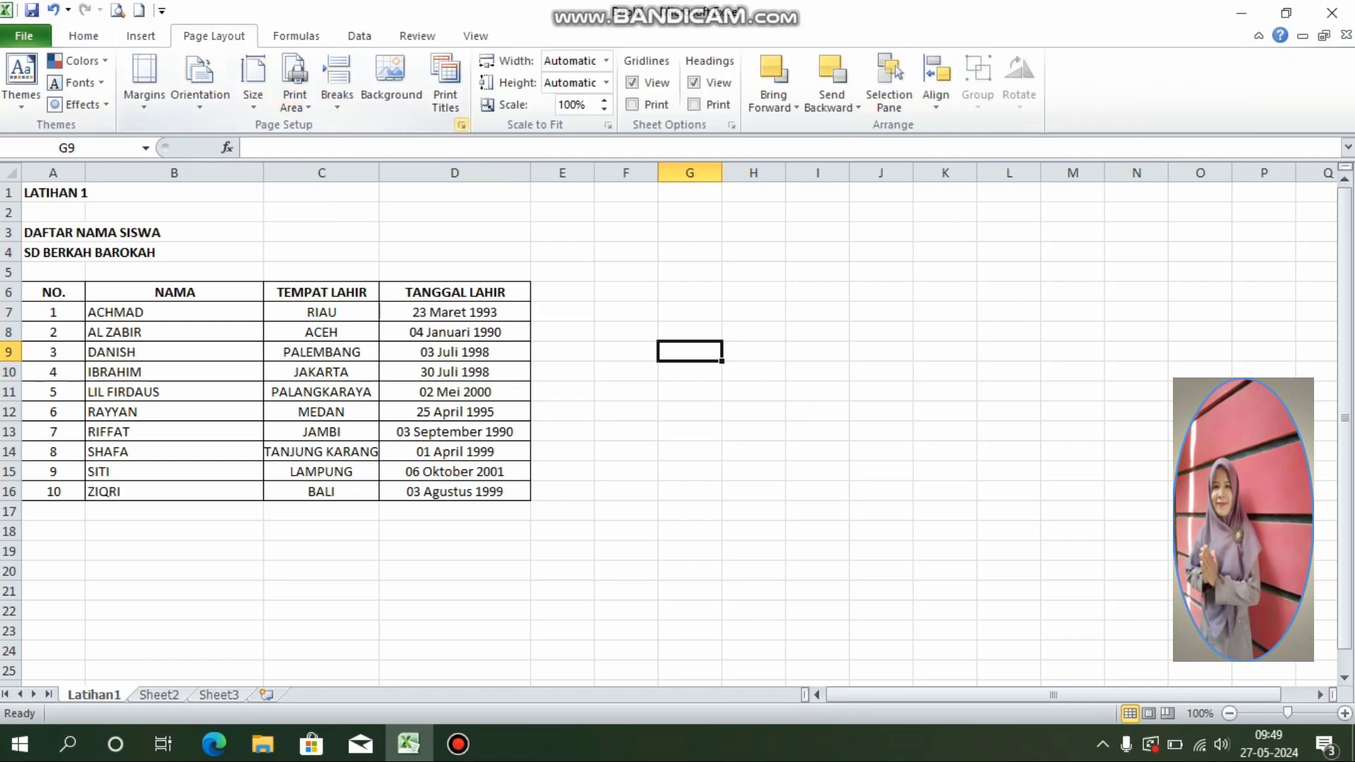
left_click(461, 125)
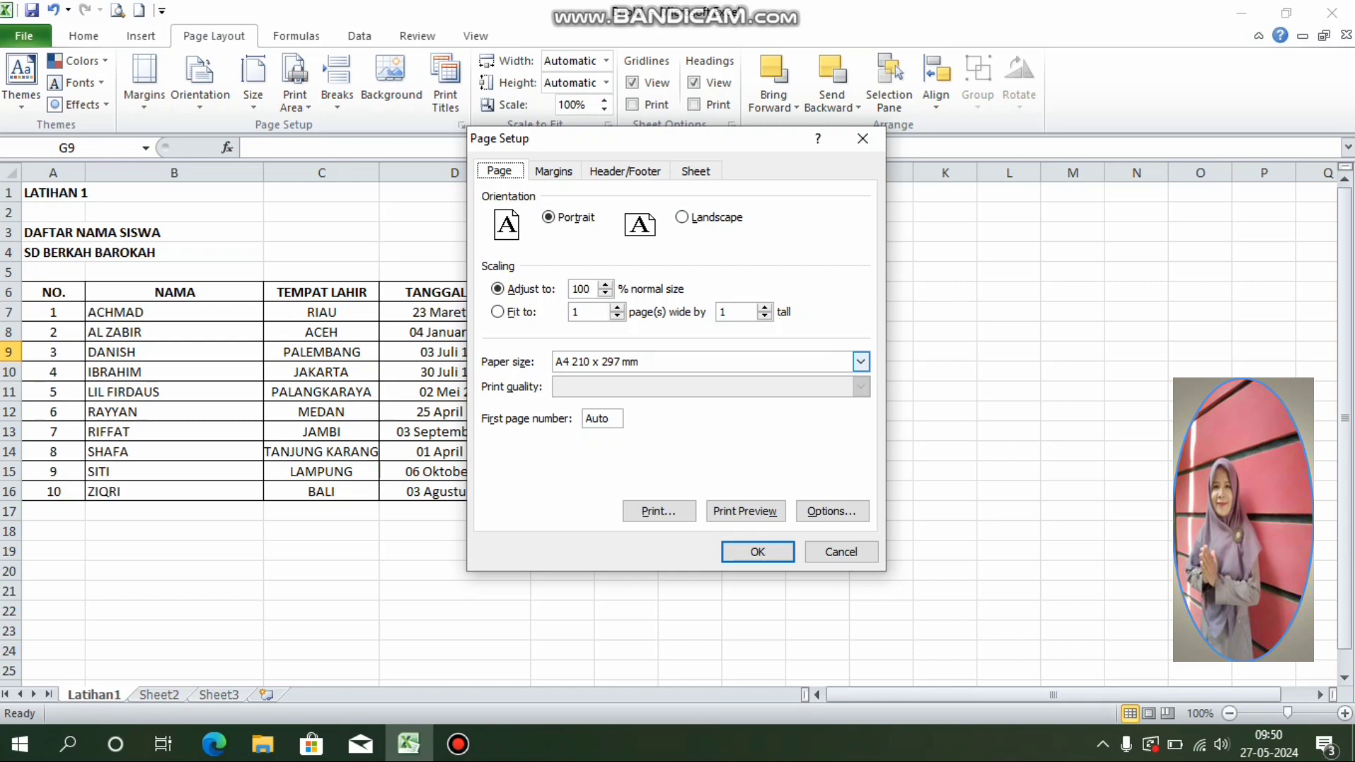
left_click(860, 361)
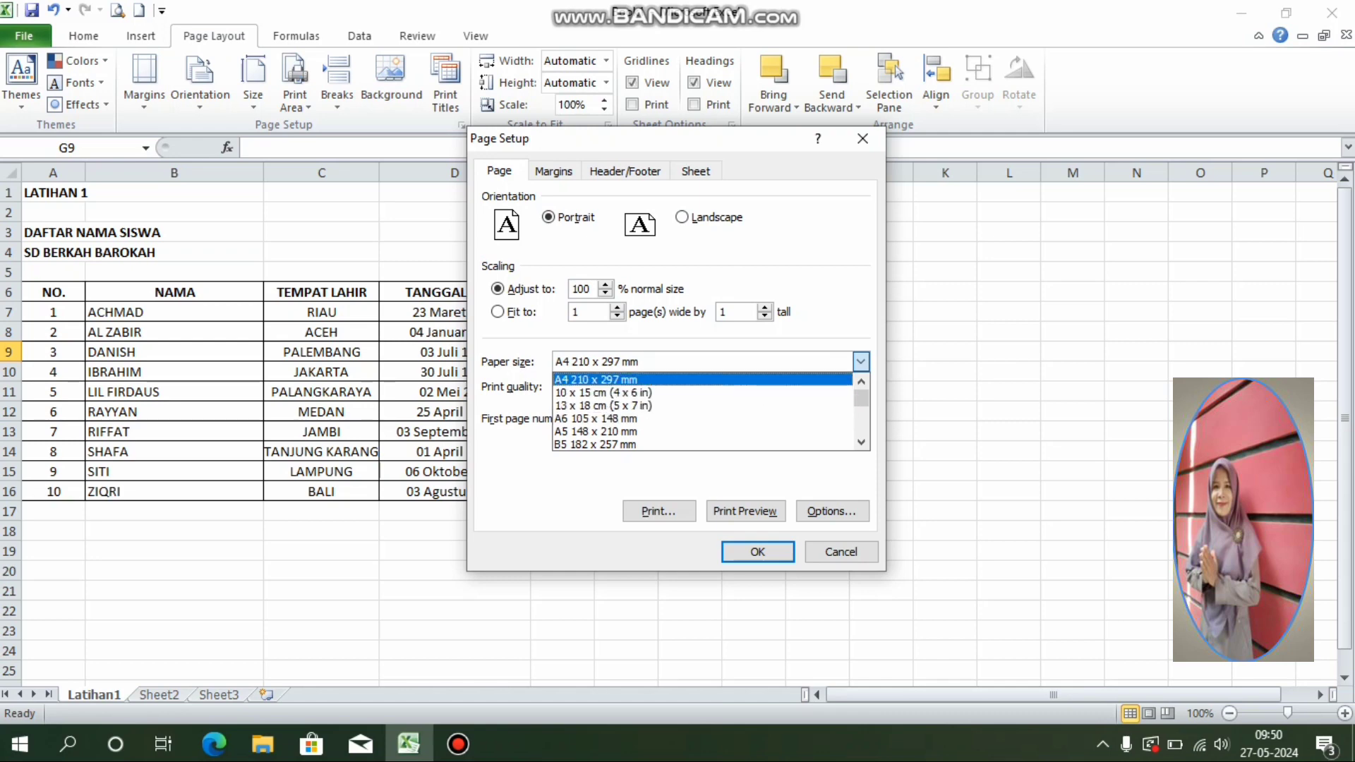
left_click(861, 362)
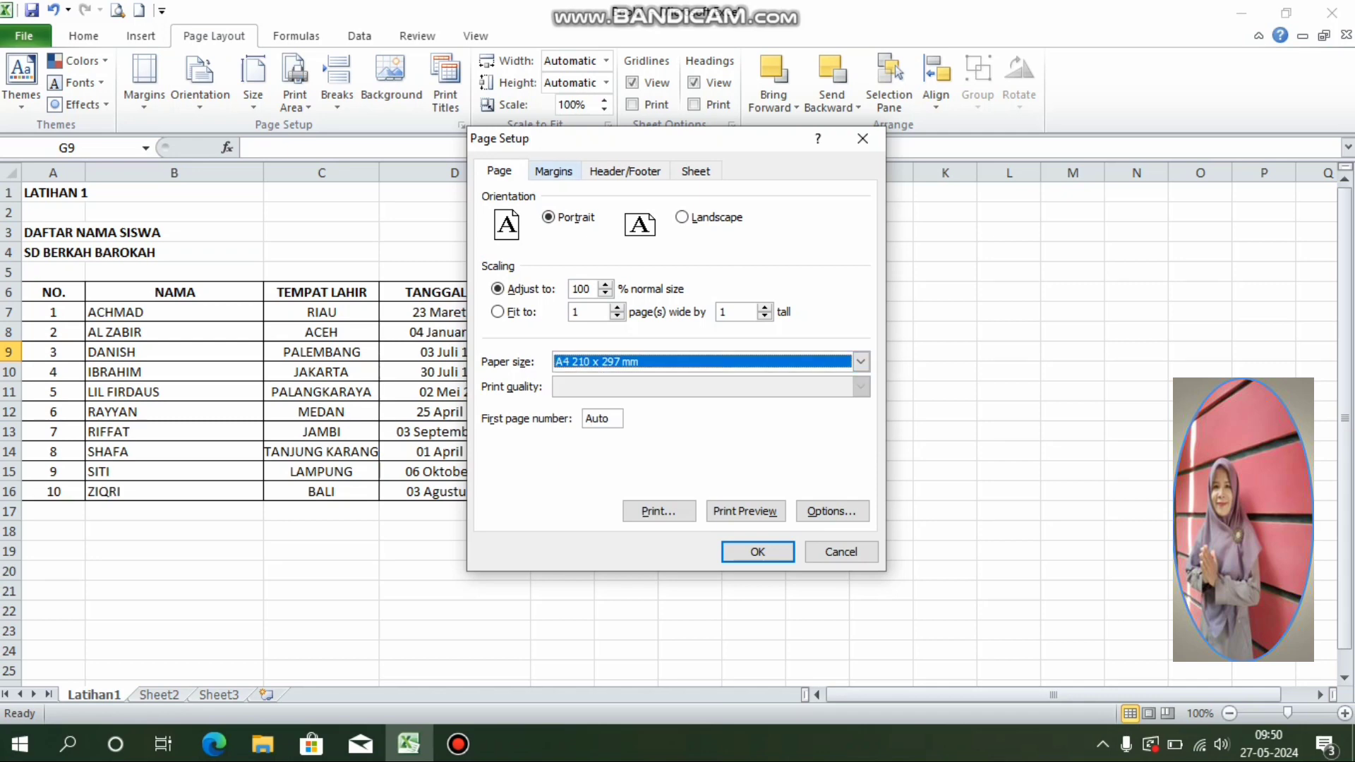
left_click(554, 172)
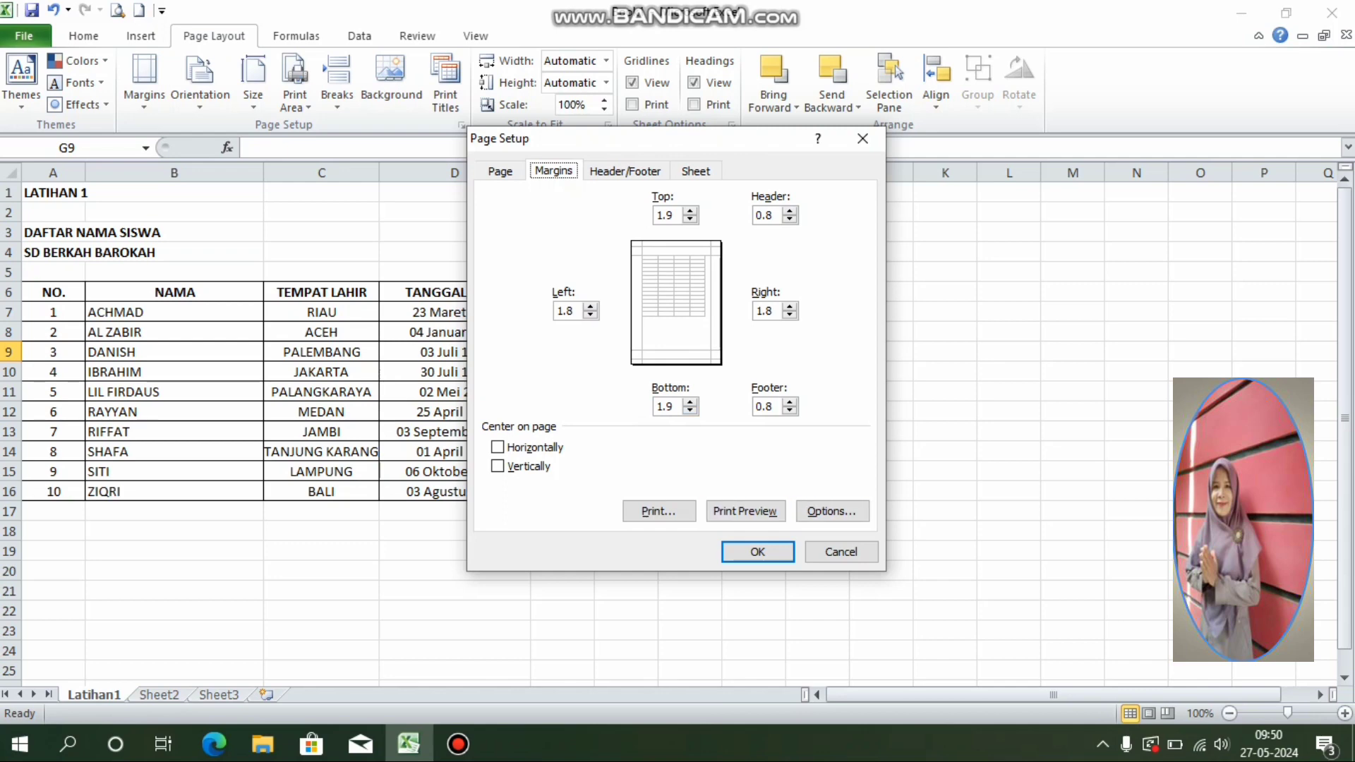
left_click(500, 172)
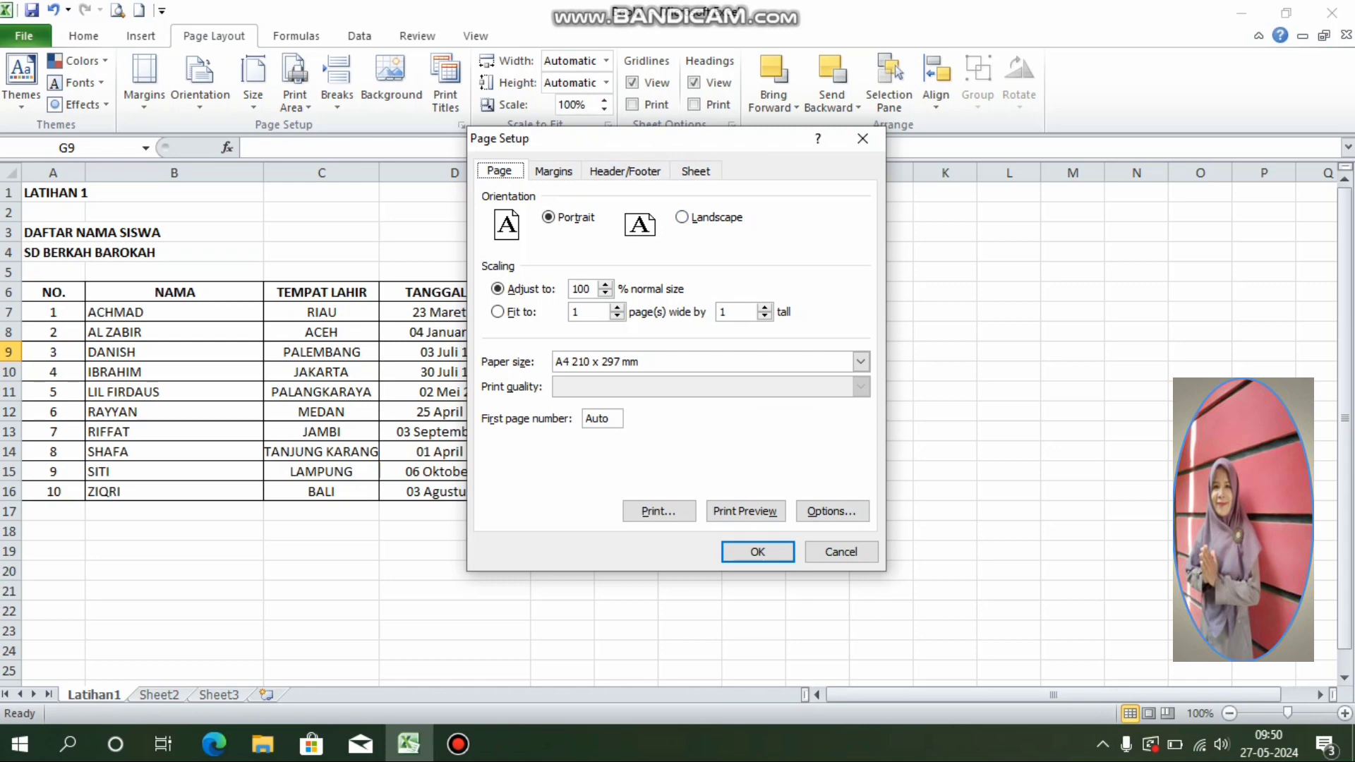
left_click(757, 551)
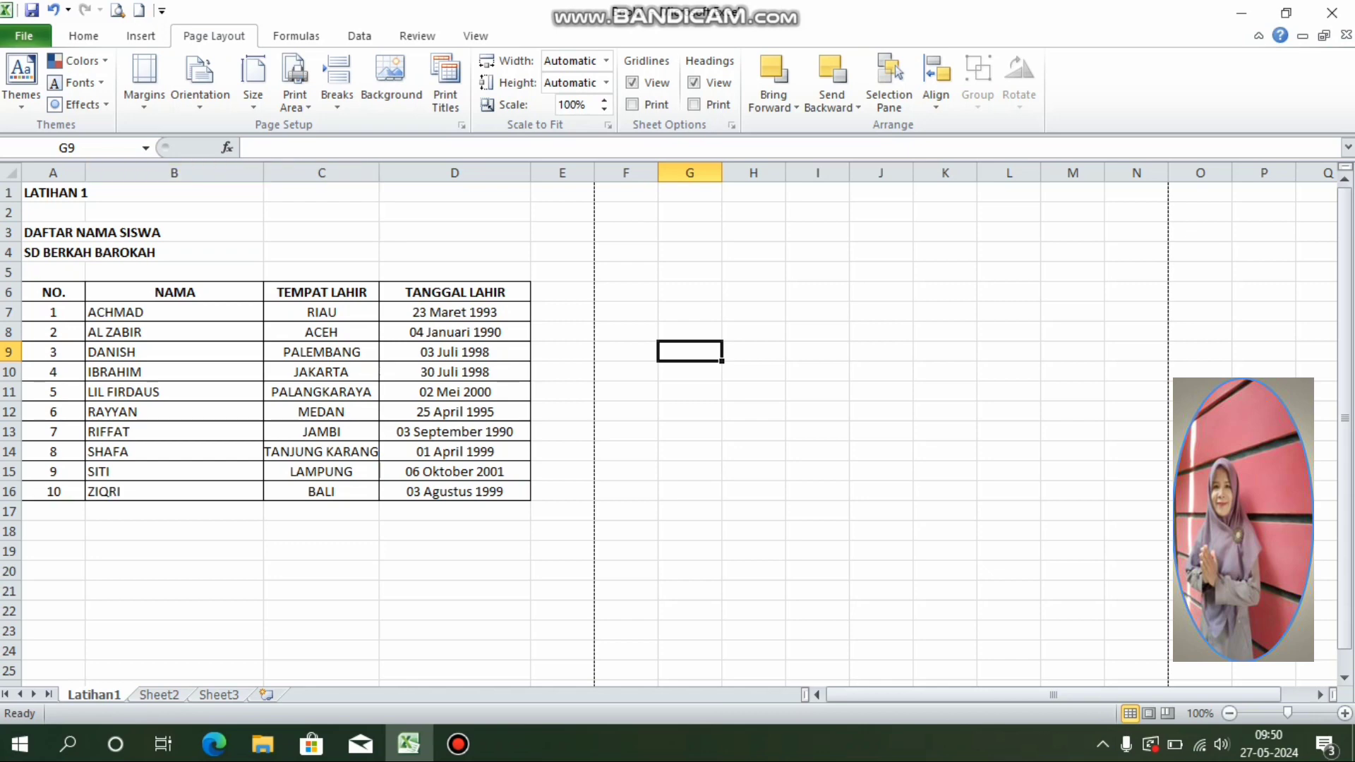
Step: Examine the dashed page-break lines around the student table to see how far the printable page extends across and down
left_click(753, 272)
left_click(689, 252)
left_click(689, 332)
left_click(817, 312)
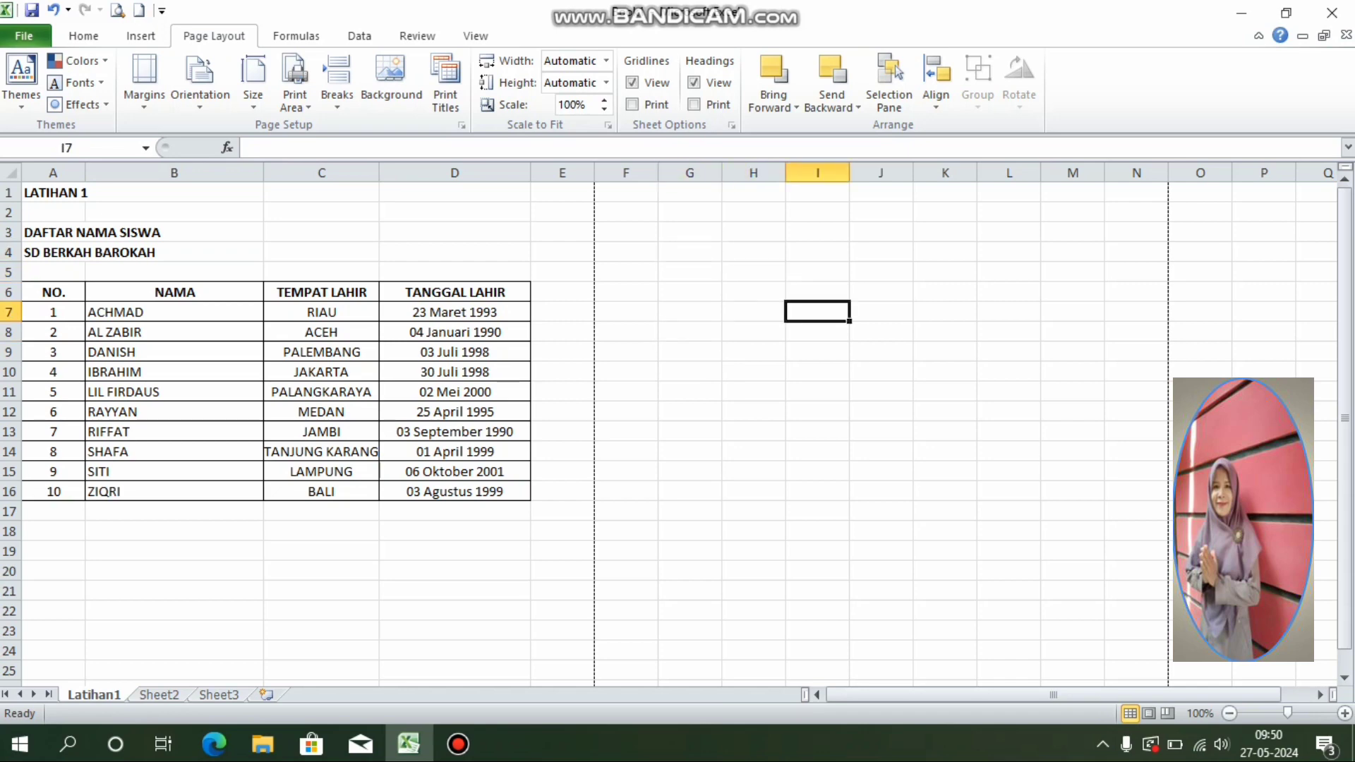
scroll(635, 423, "down", 11)
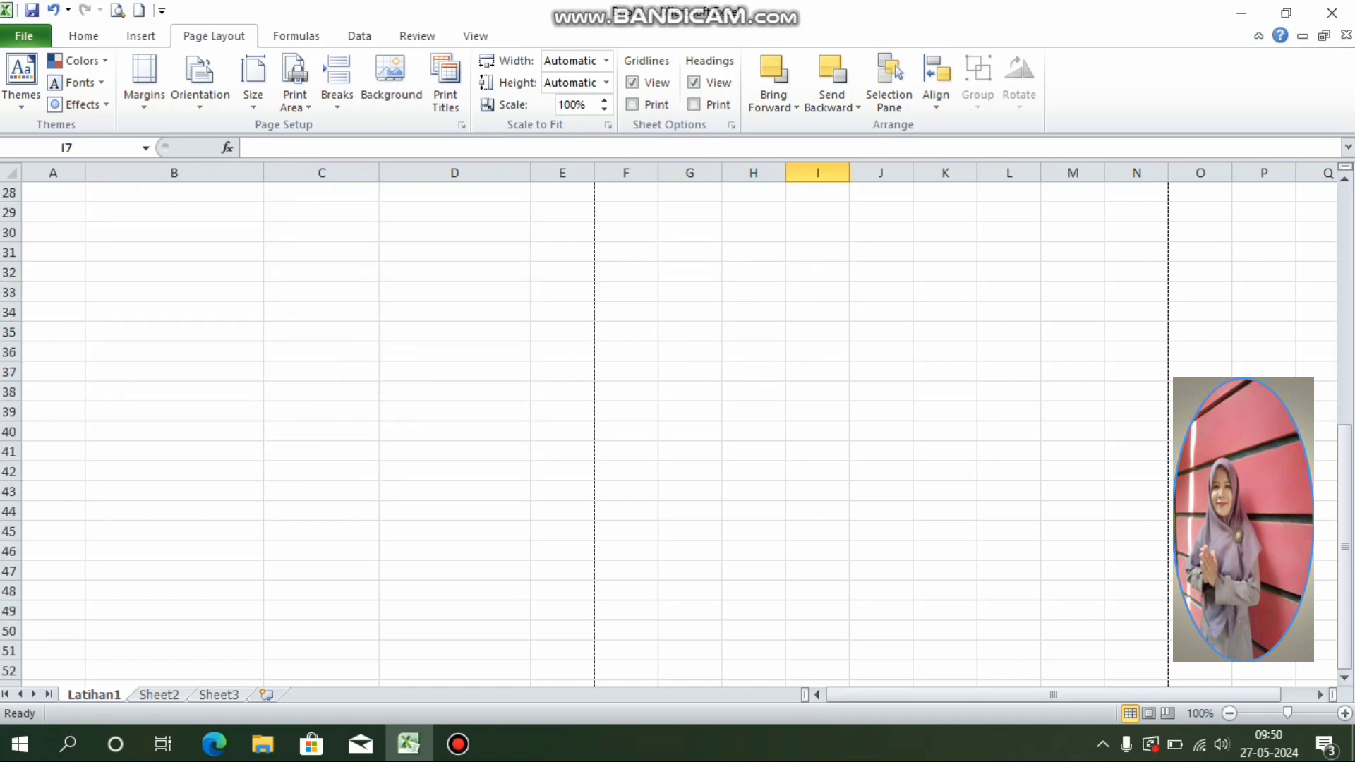
left_click(174, 591)
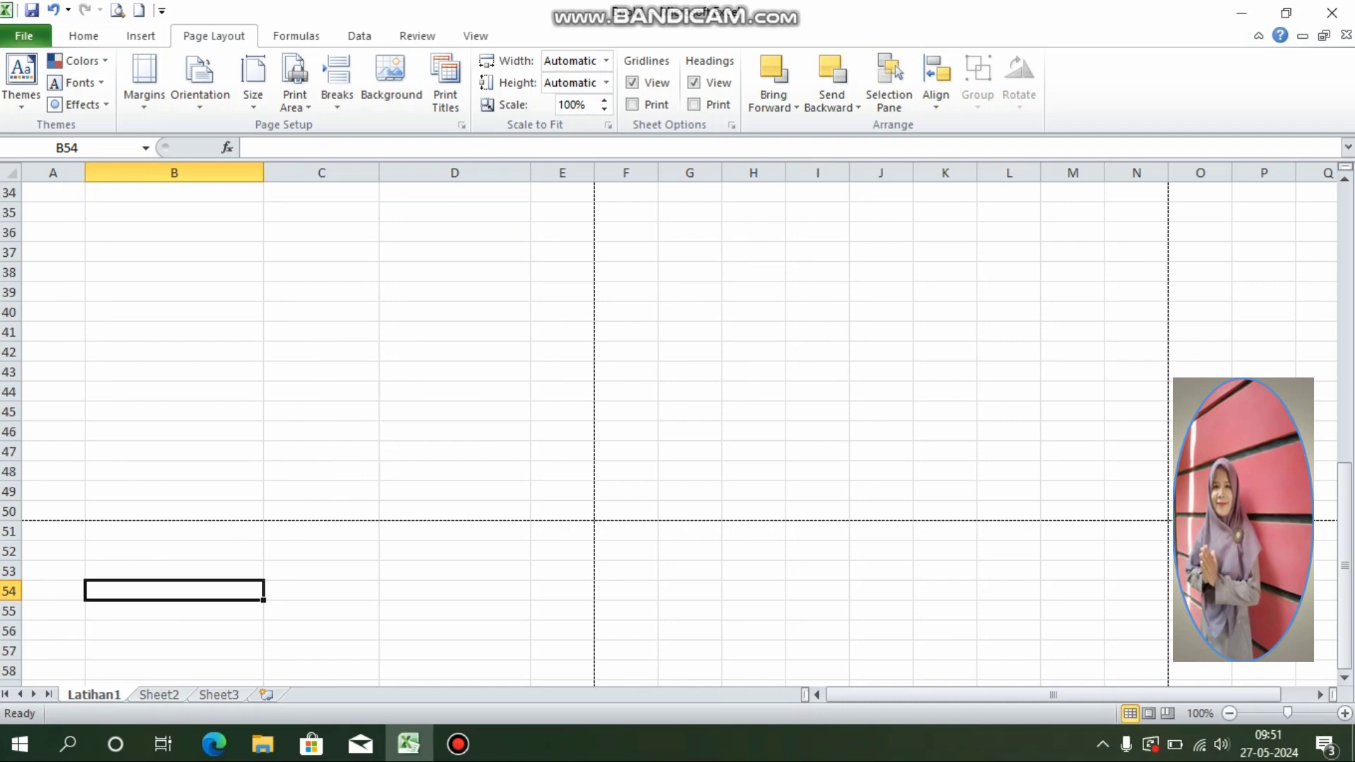
scroll(635, 423, "up", 9)
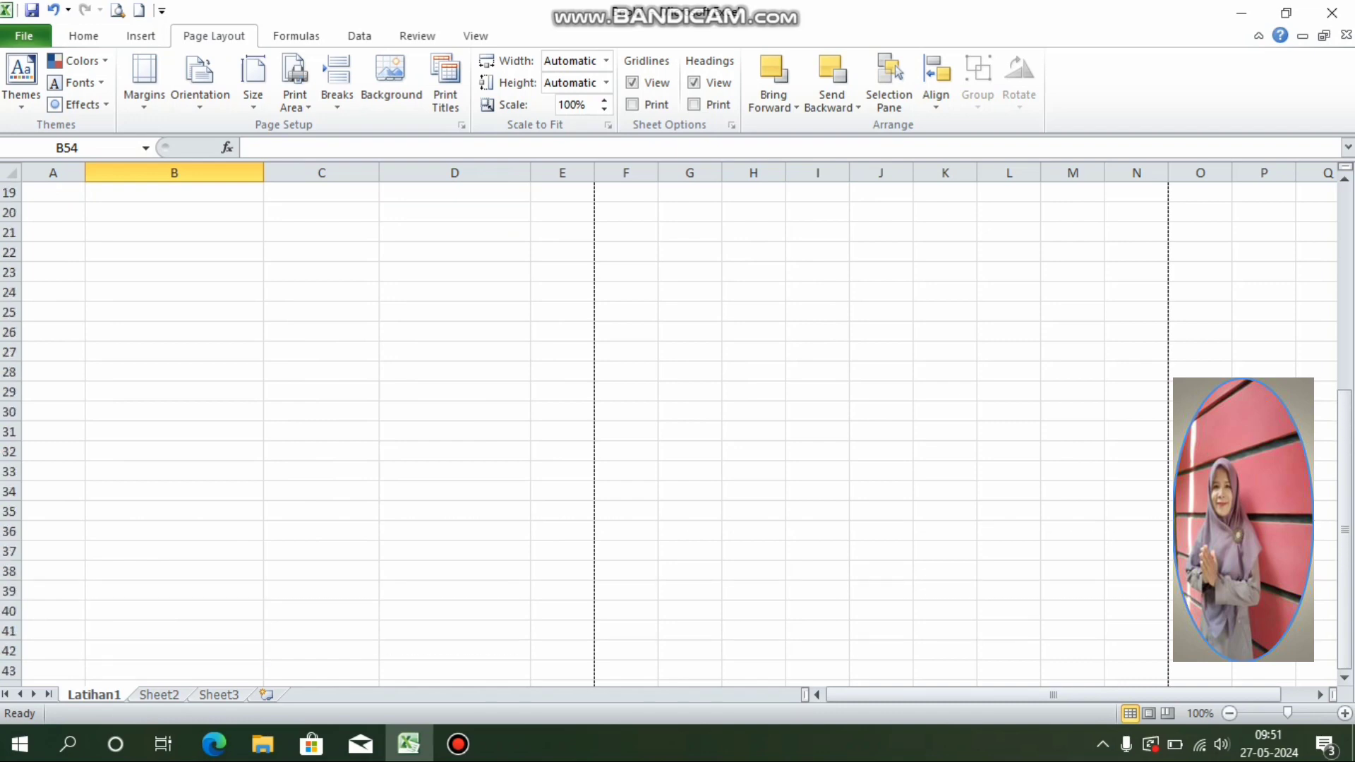
scroll(635, 424, "up", 2)
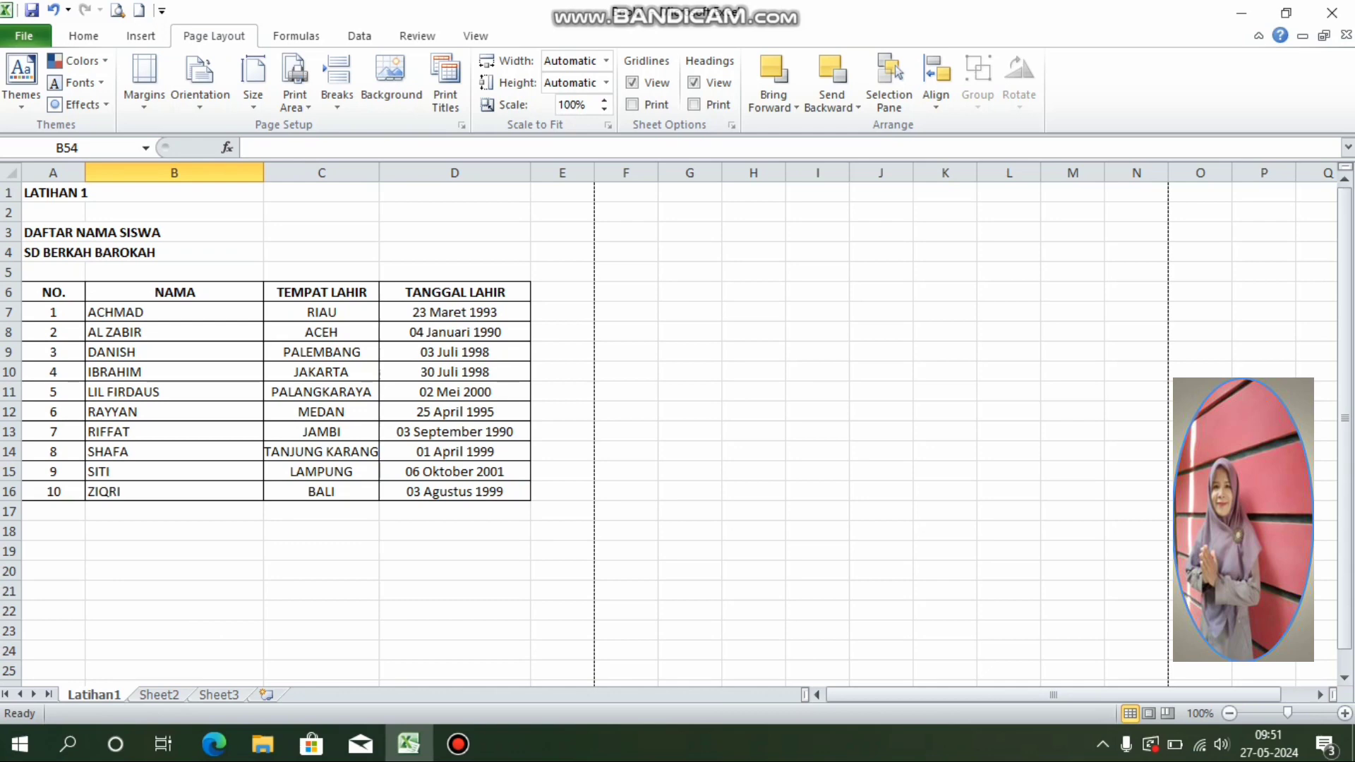
scroll(635, 423, "down", 12)
scroll(635, 424, "up", 7)
scroll(635, 423, "up", 5)
Step: Widen columns C and D so the student table reaches the vertical page-break line after column D
left_click_drag(379, 172, 398, 172)
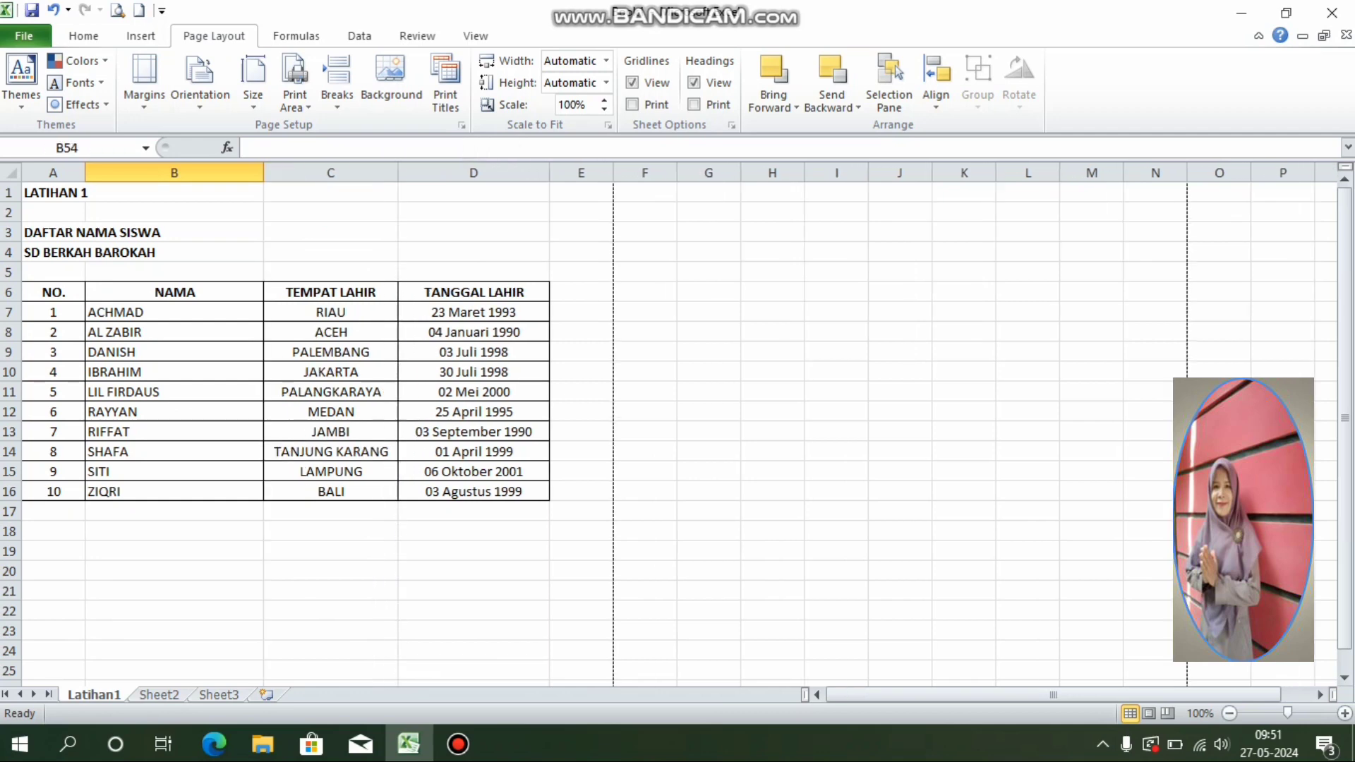
left_click_drag(549, 172, 578, 172)
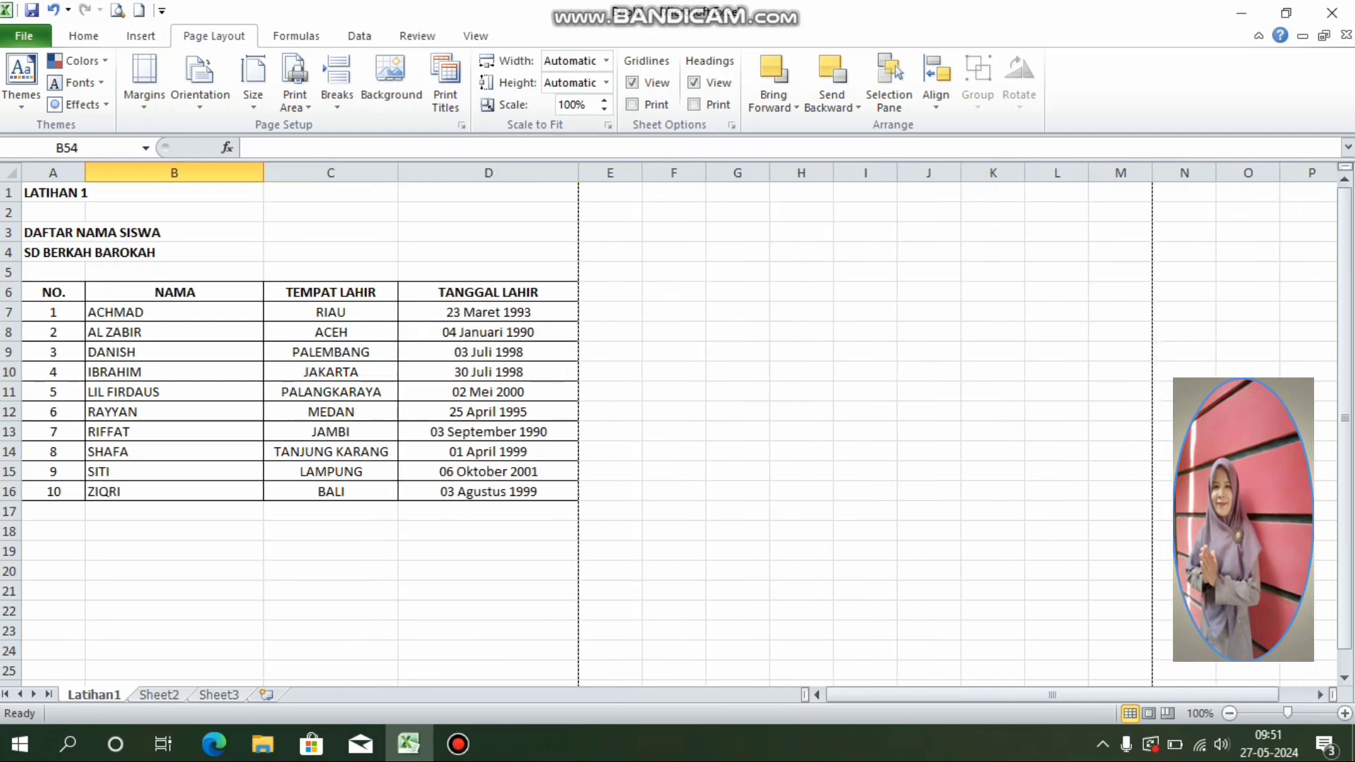
left_click_drag(398, 172, 410, 173)
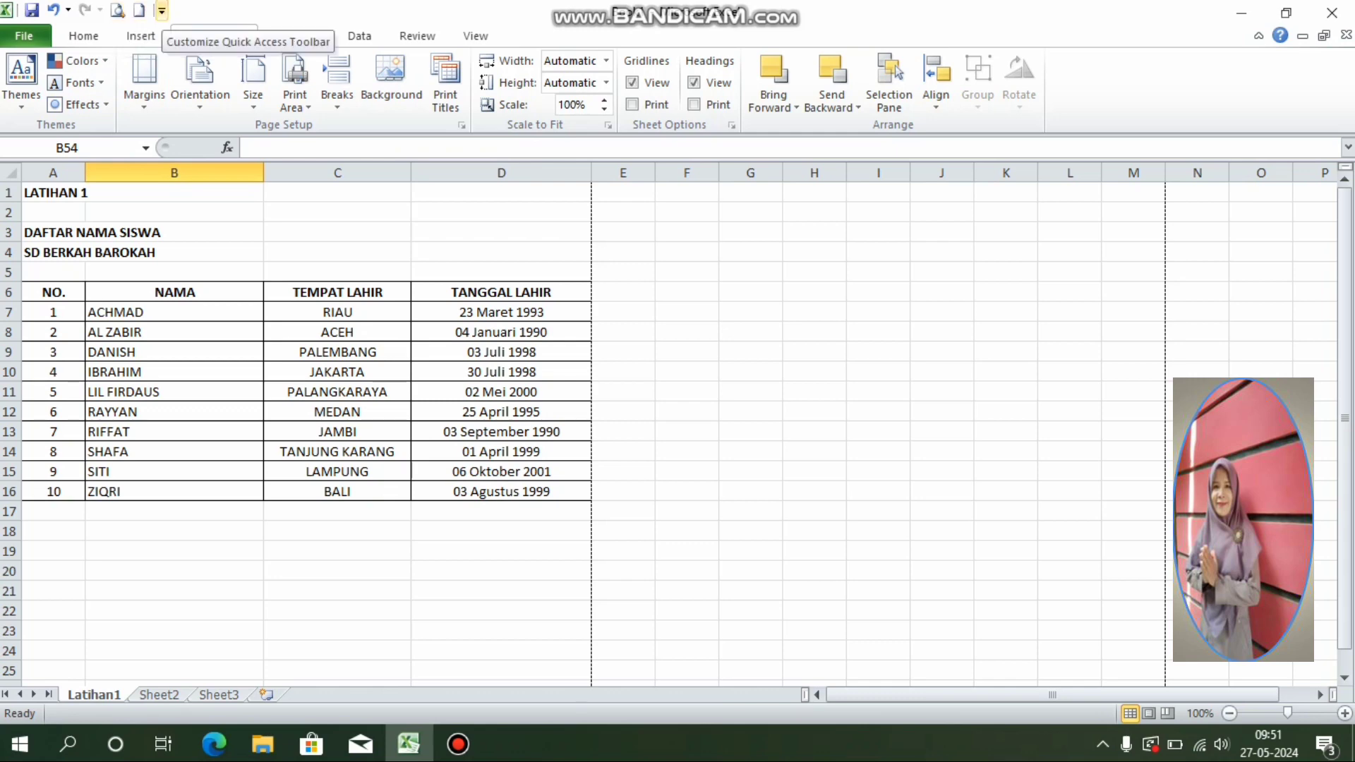
Step: Check how the student list is laid out on the page in the print preview and return to the worksheet
left_click(161, 10)
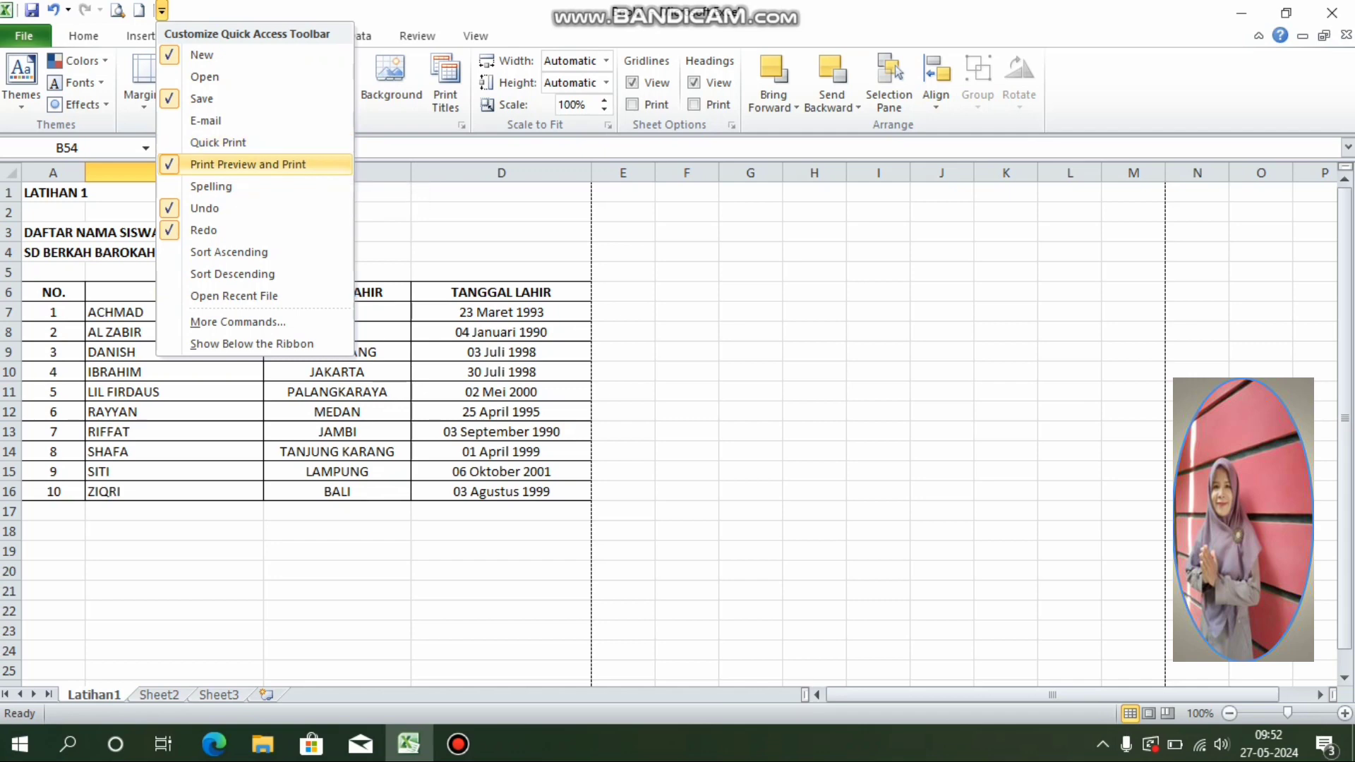
left_click(162, 10)
left_click(118, 9)
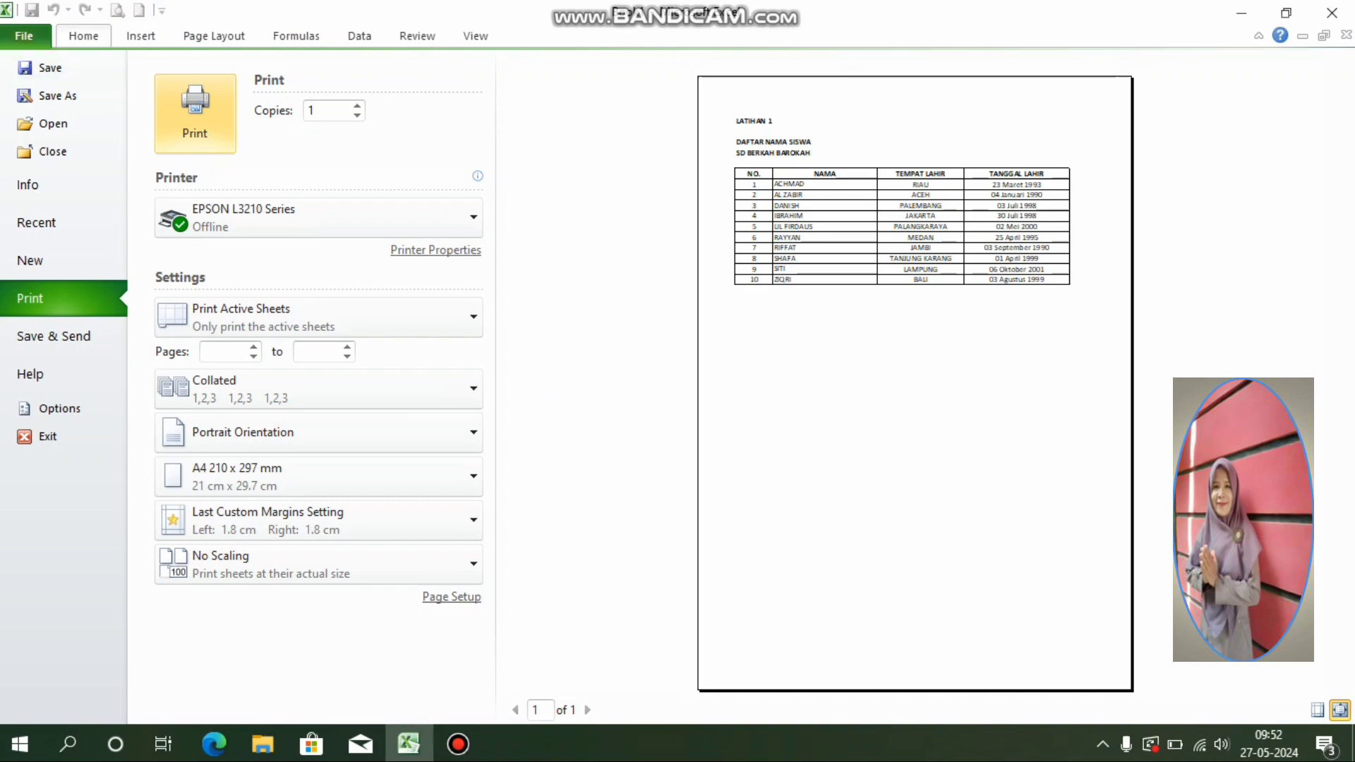
left_click(83, 36)
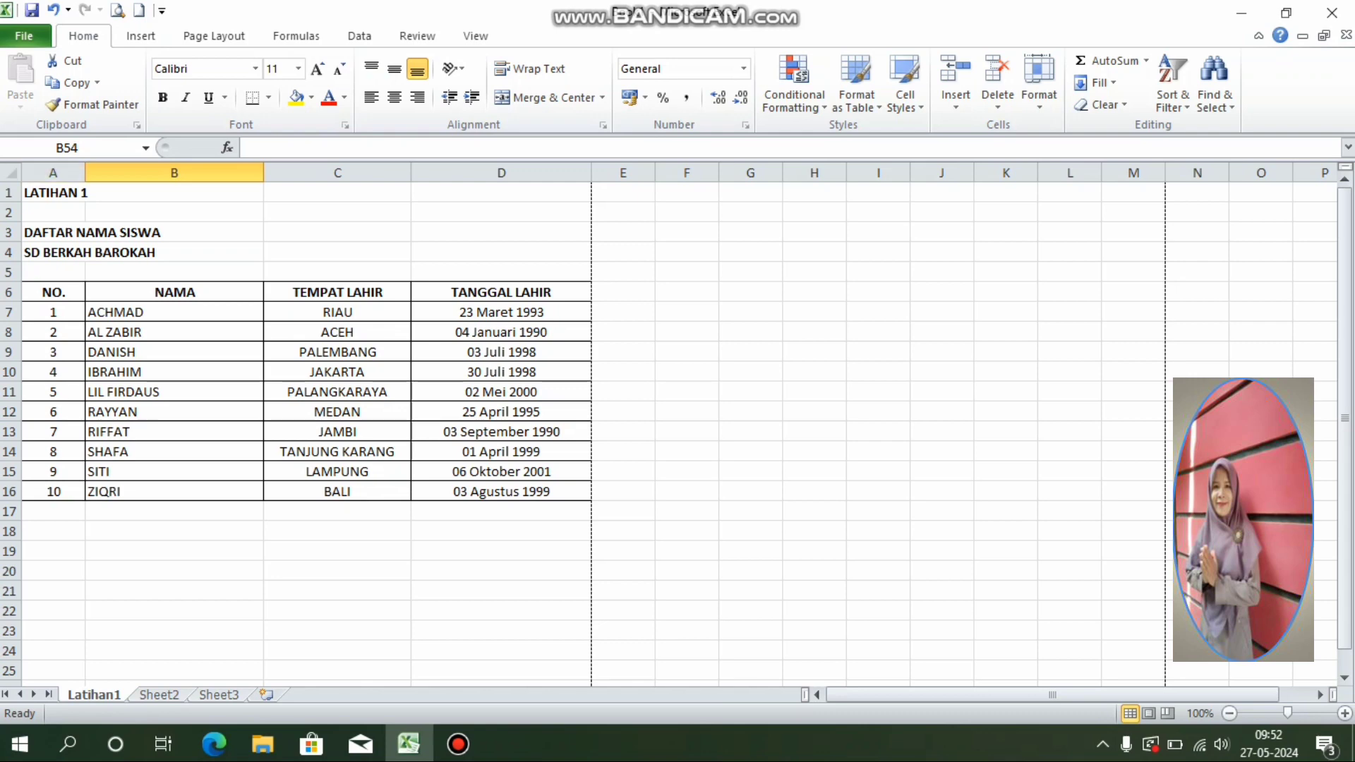
Step: Merge and center the titles LATIHAN 1, DAFTAR NAMA SISWA and SD BERKAH BAROKAH across columns A to D in rows 1, 3 and 4
left_click(83, 193)
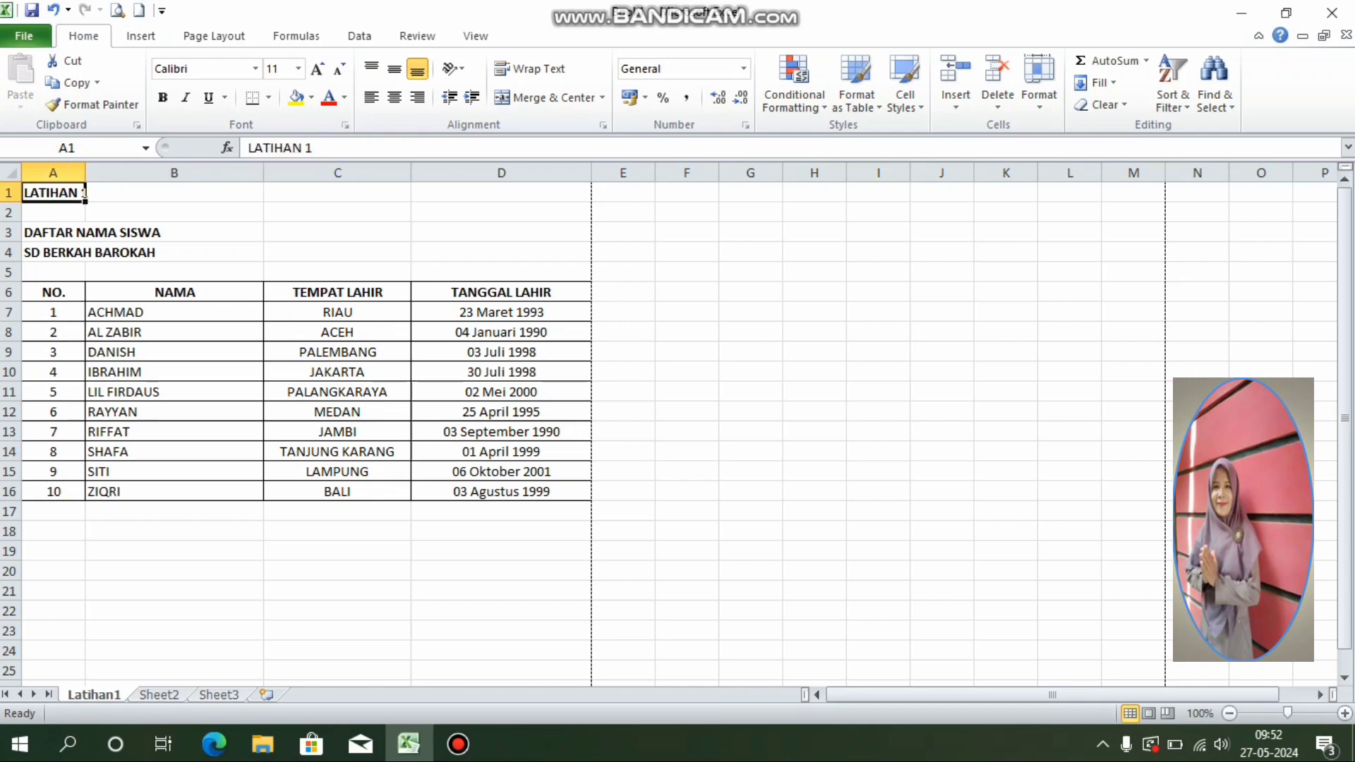
left_click_drag(83, 193, 550, 192)
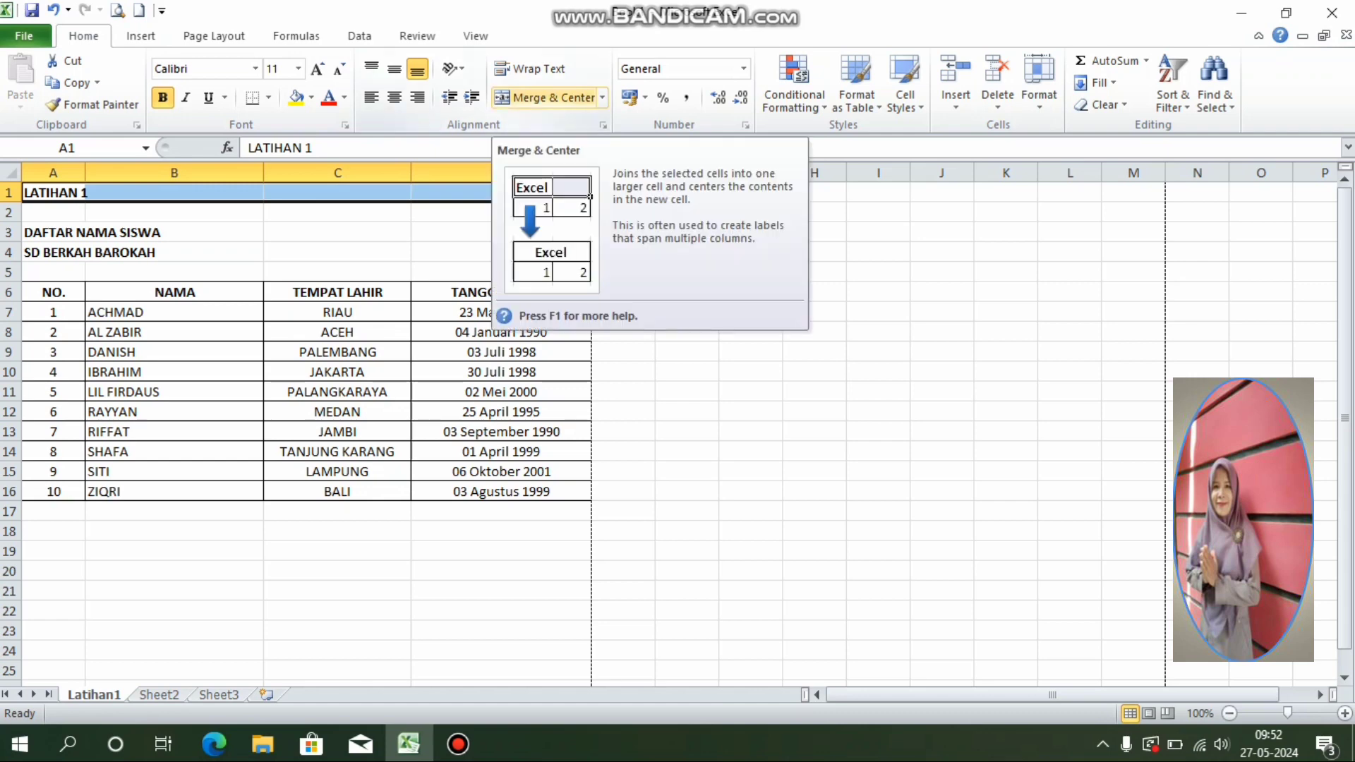
left_click(544, 97)
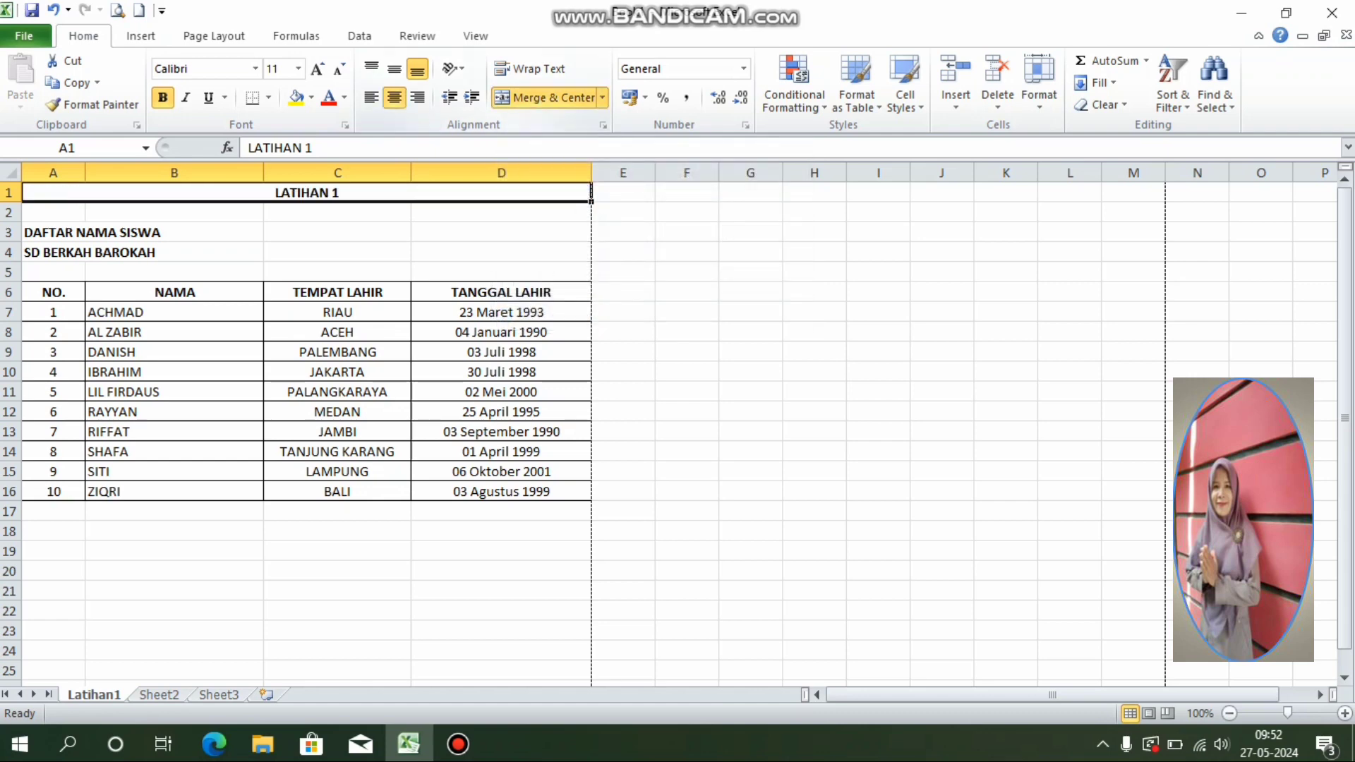
left_click_drag(63, 232, 508, 232)
left_click(543, 97)
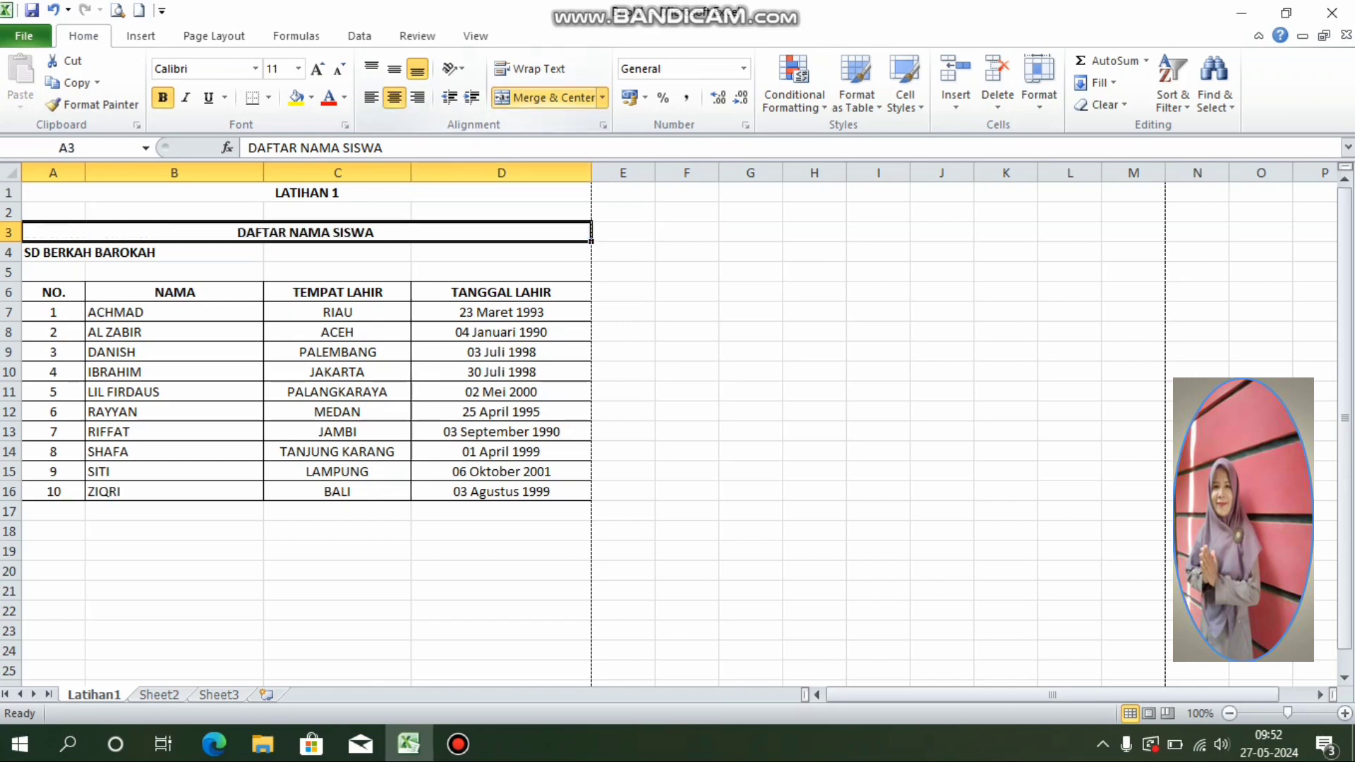
left_click_drag(42, 252, 508, 252)
left_click(543, 97)
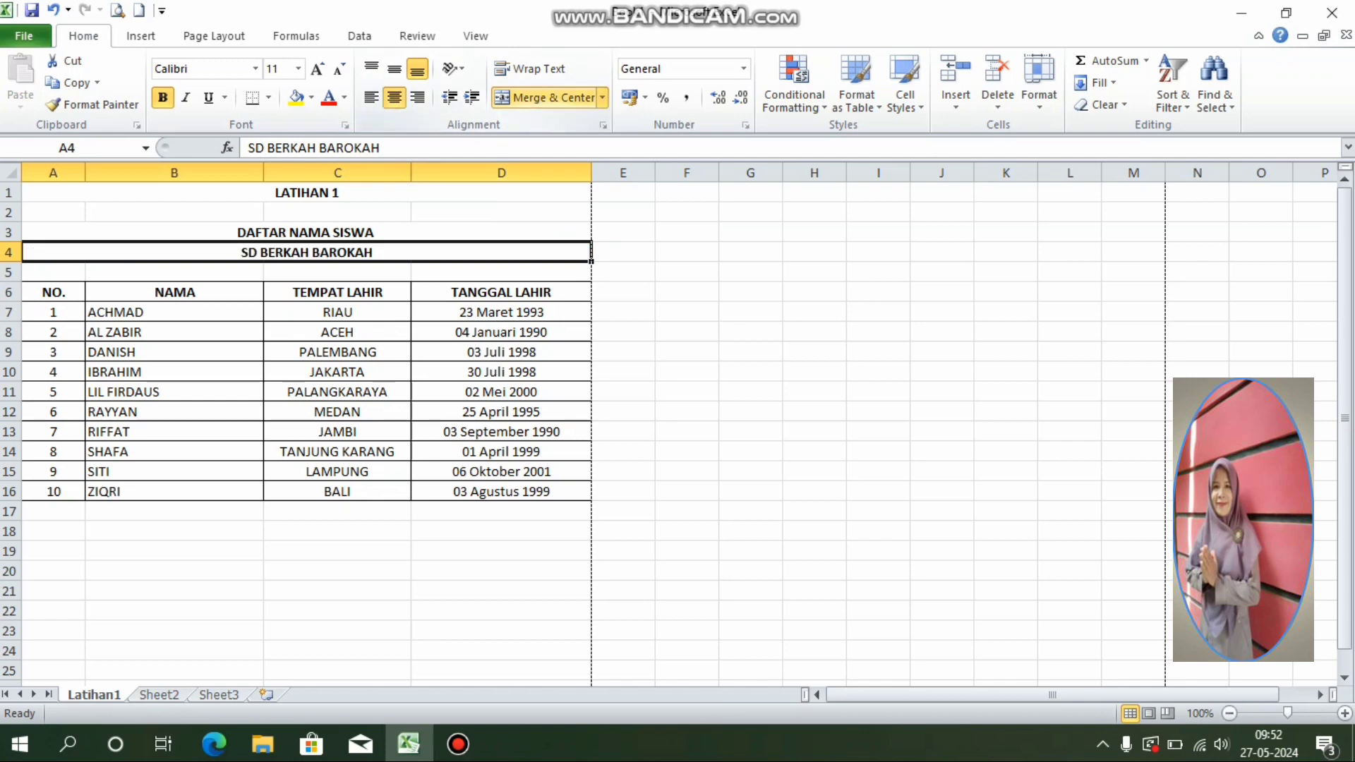
Step: Align the merged titles in A1:D4 to the middle vertically
left_click(53, 292)
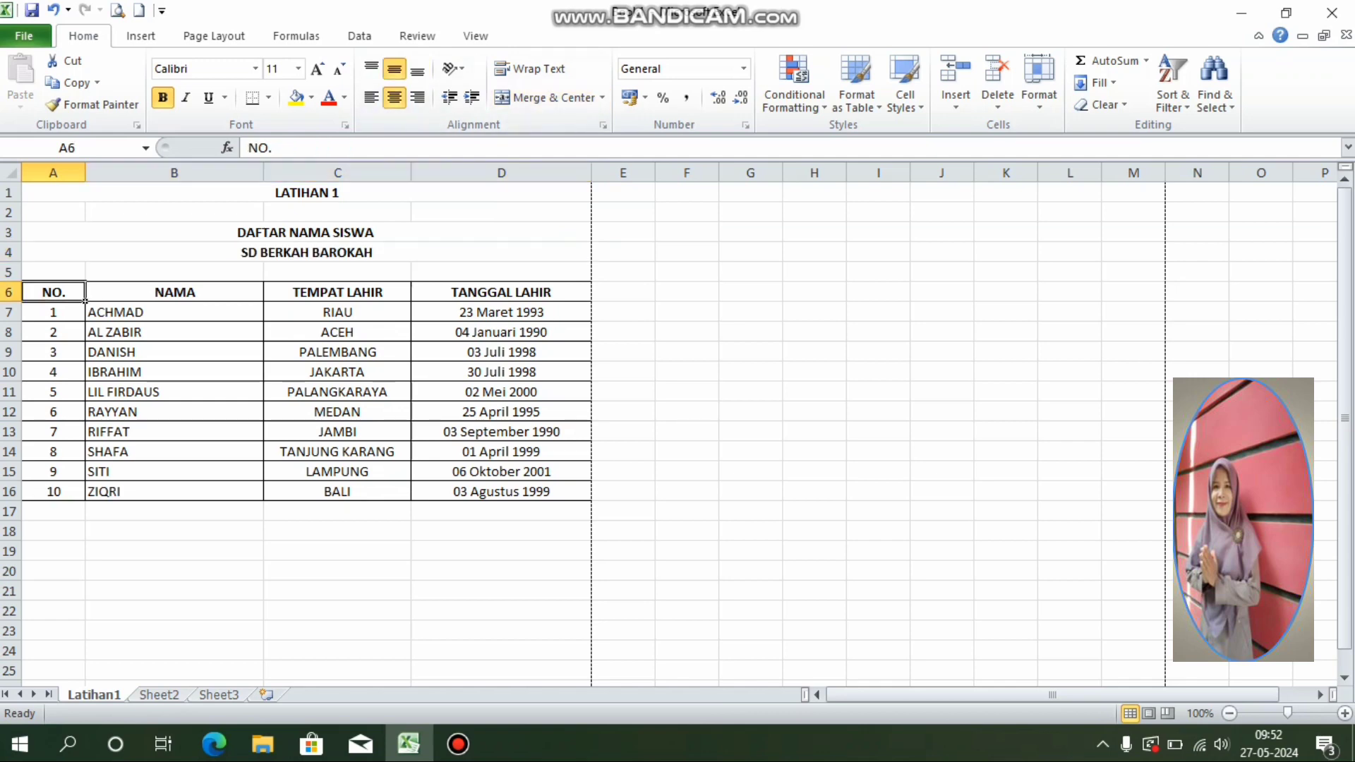
left_click_drag(85, 302, 592, 301)
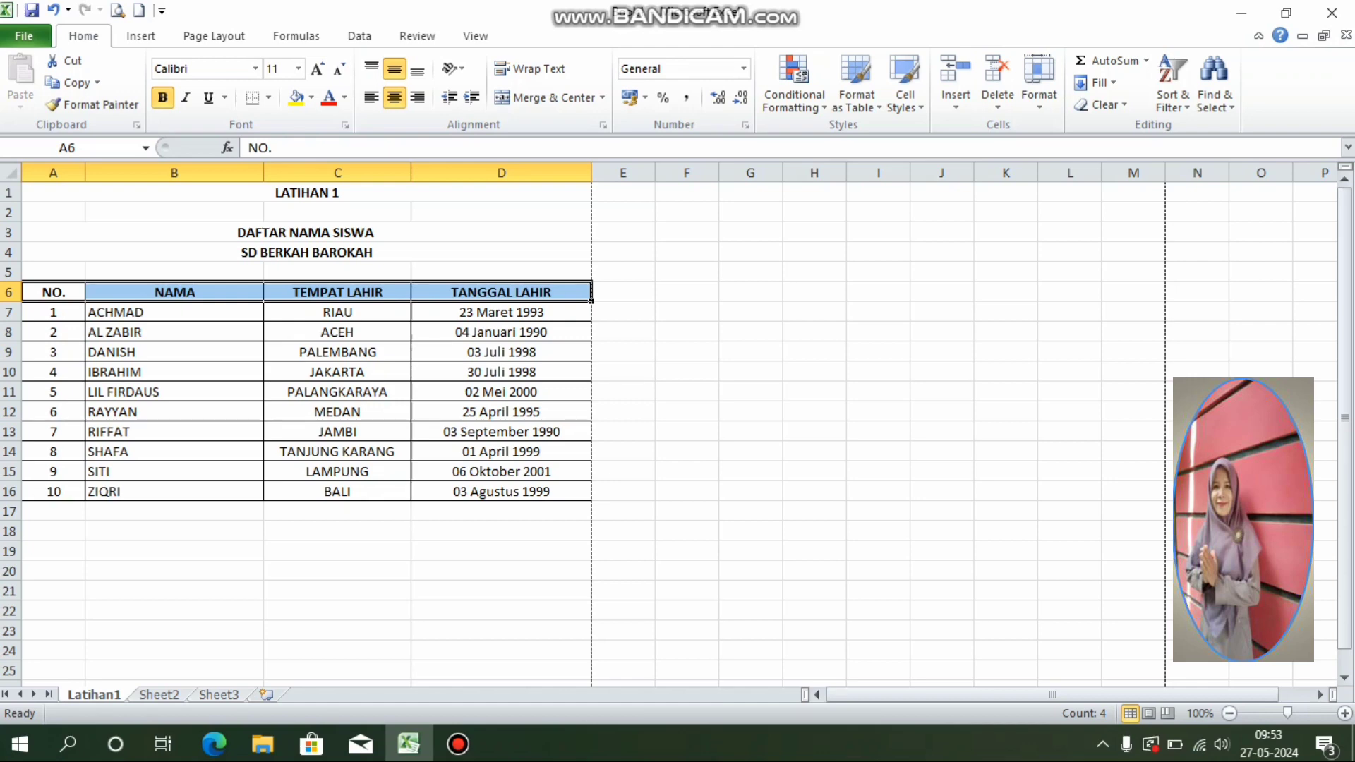
left_click(306, 232)
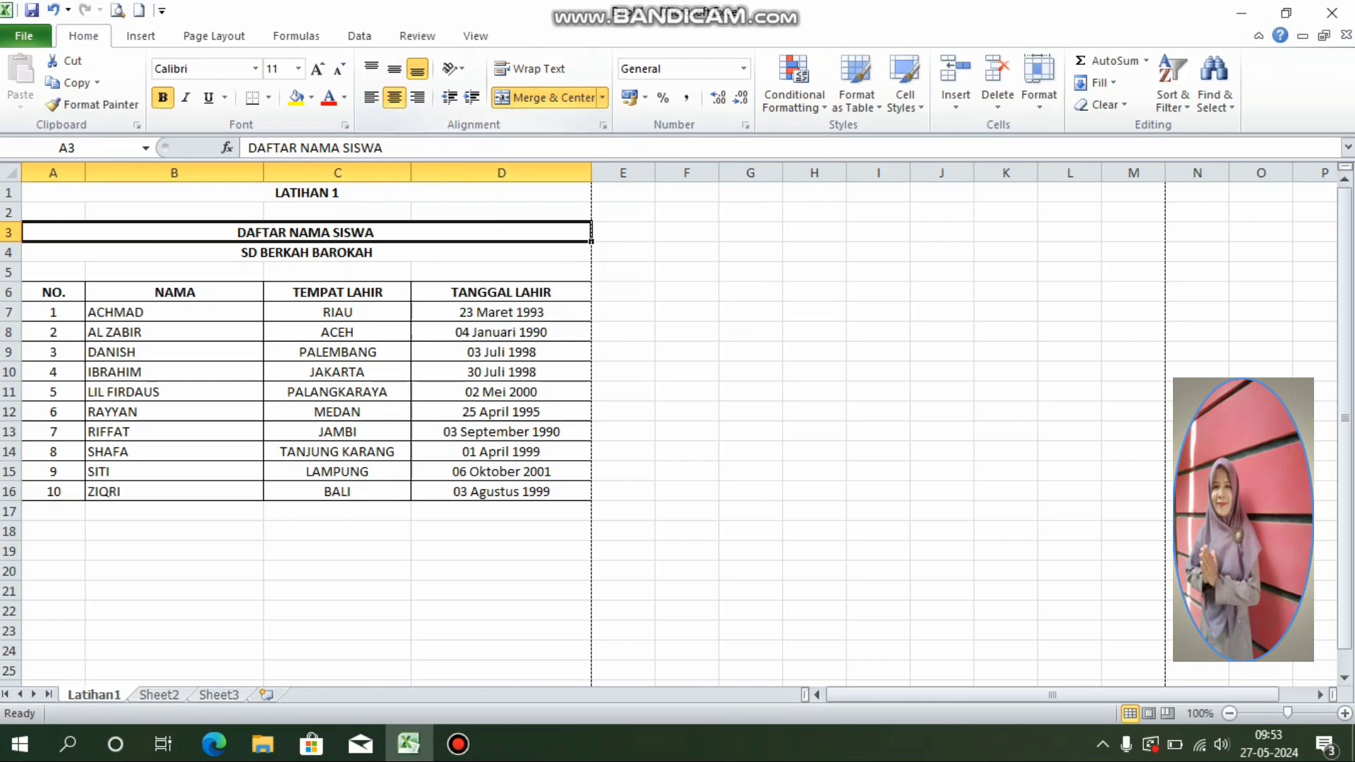
left_click_drag(337, 192, 337, 252)
left_click(395, 68)
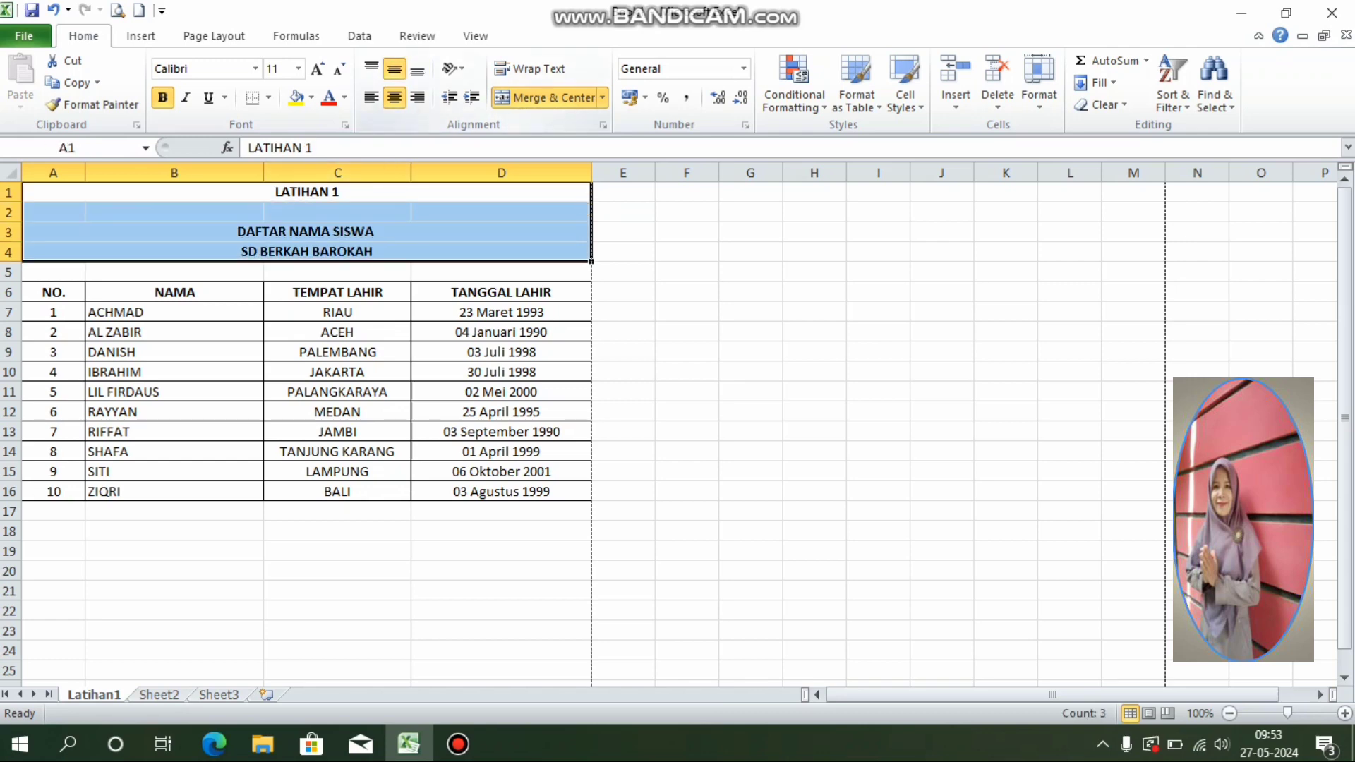
Step: Review the formatted student list and the empty area beneath it down to the horizontal page-break line
left_click(338, 571)
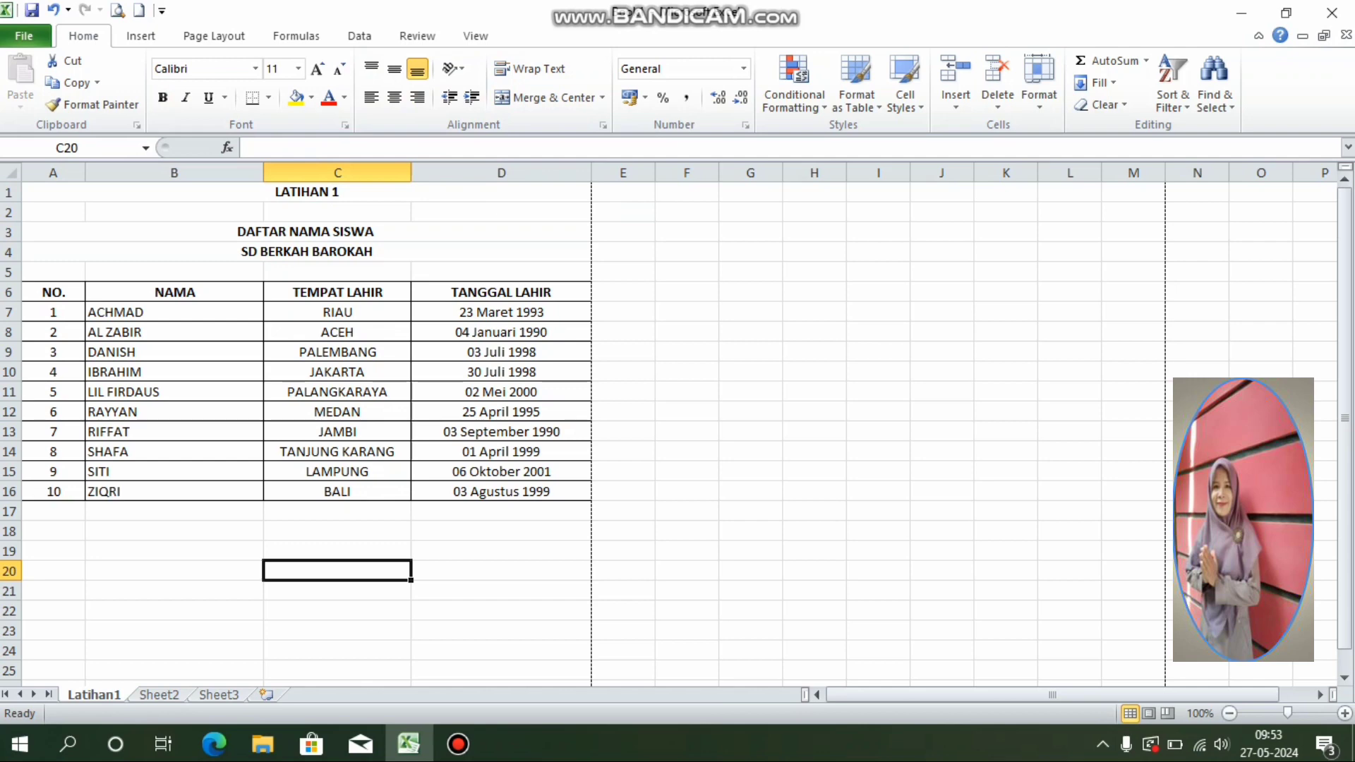
scroll(307, 423, "down", 4)
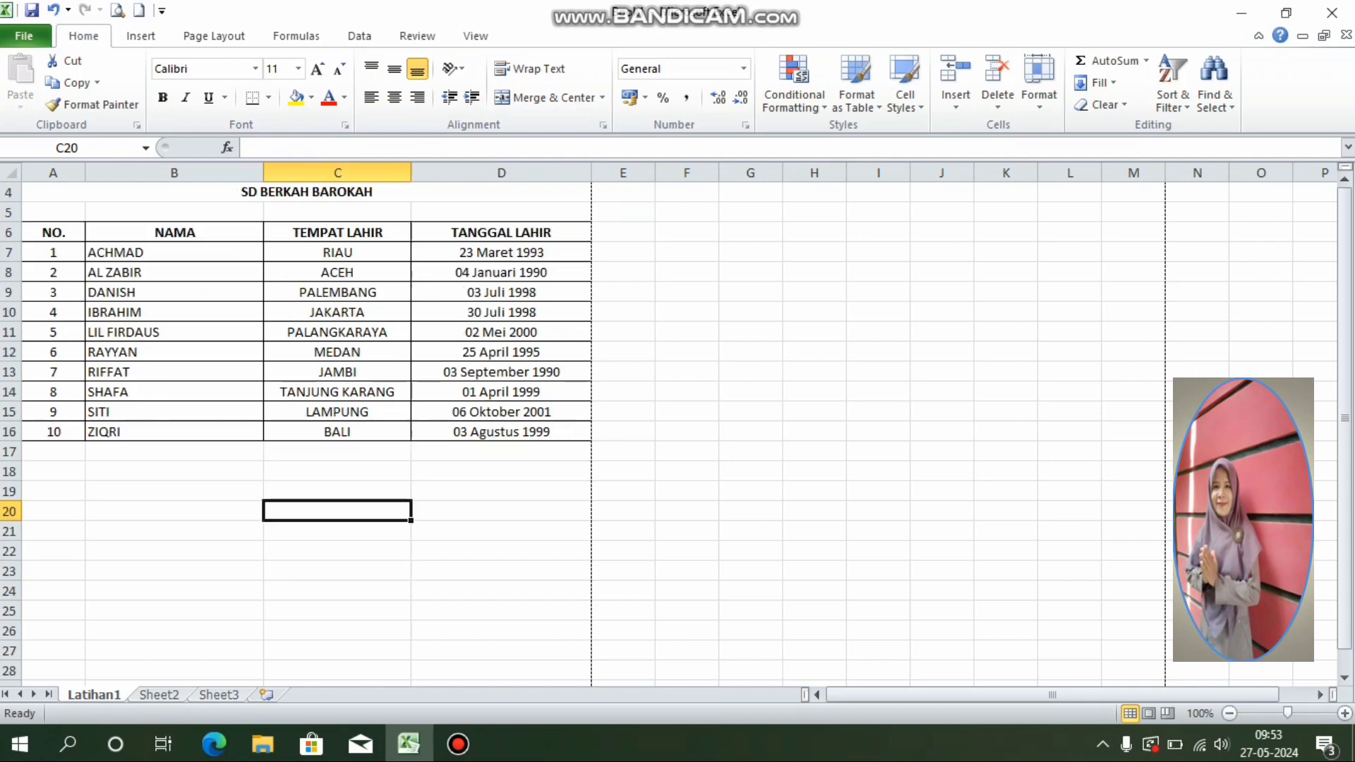
scroll(307, 423, "down", 1)
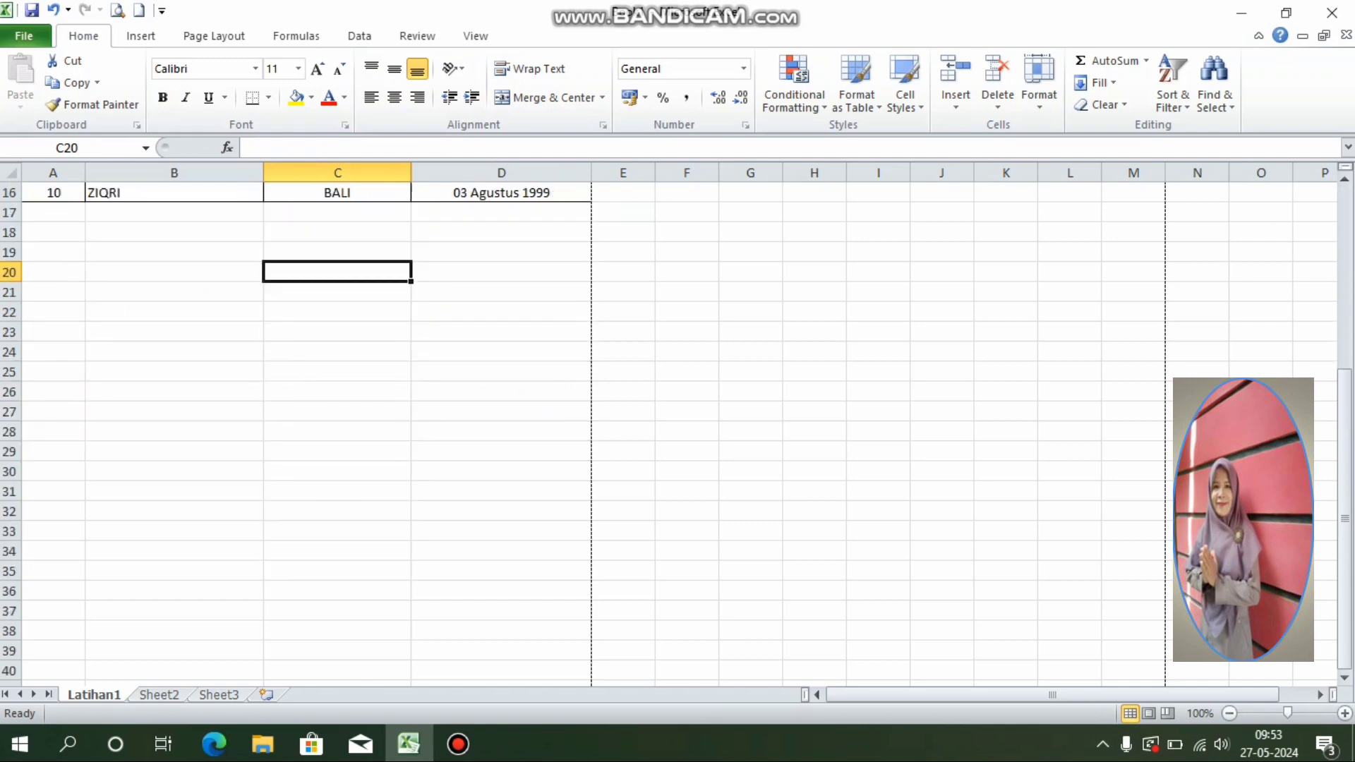
scroll(307, 423, "down", 4)
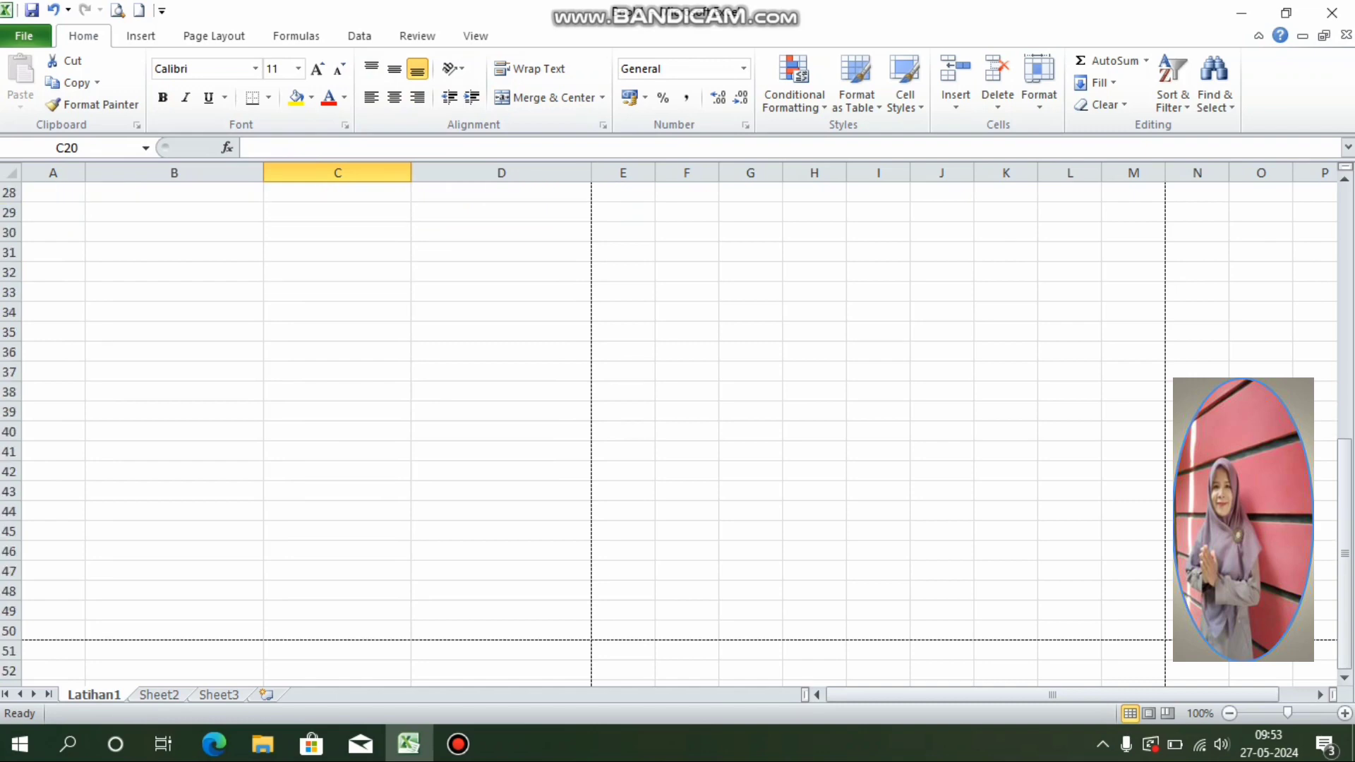
scroll(307, 424, "up", 4)
scroll(307, 424, "down", 5)
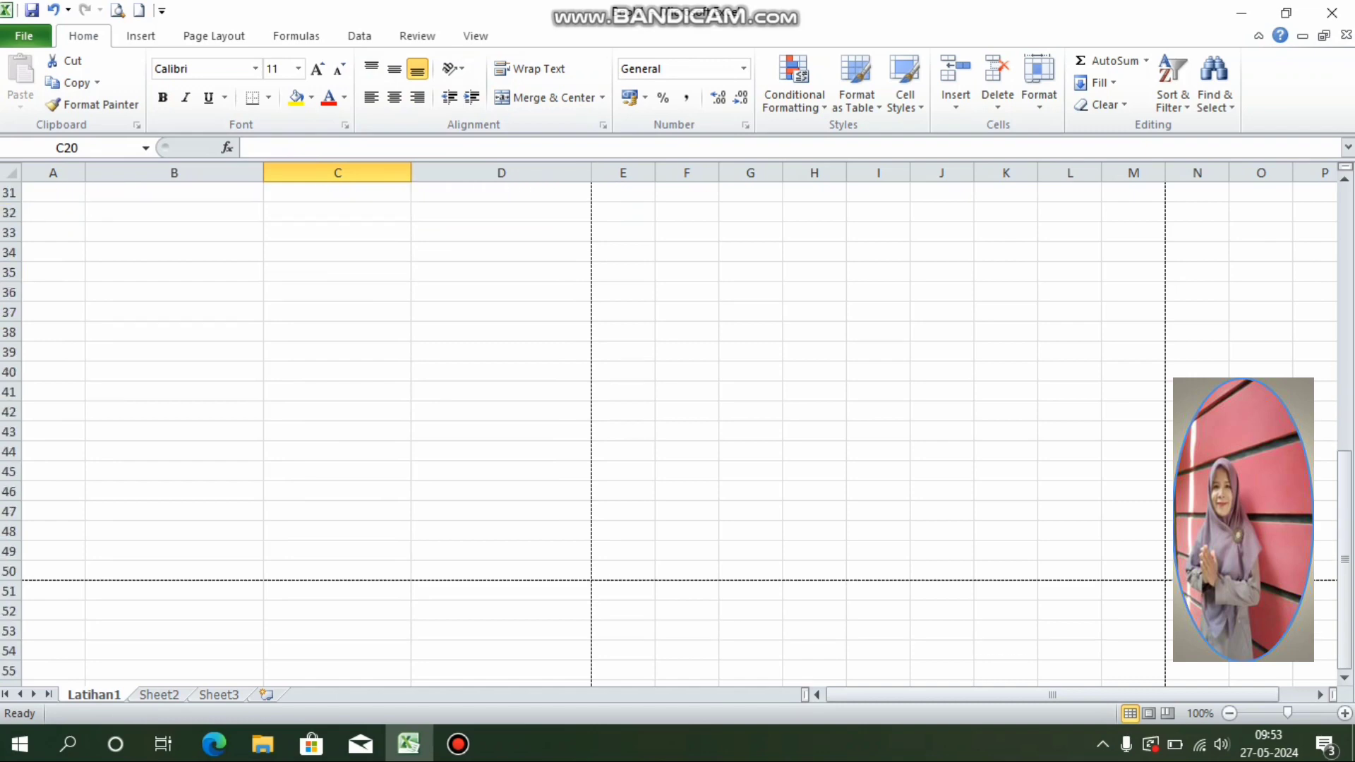
left_click(501, 452)
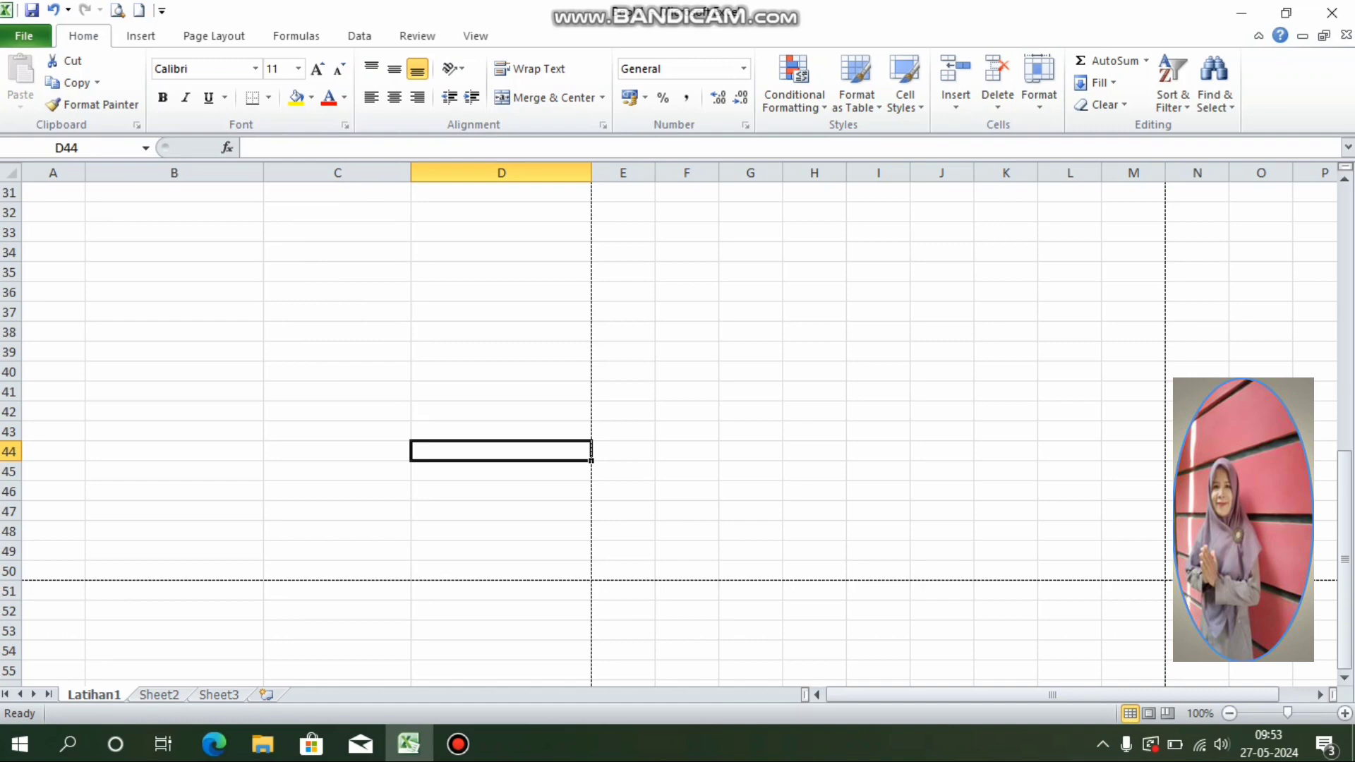
scroll(678, 423, "up", 10)
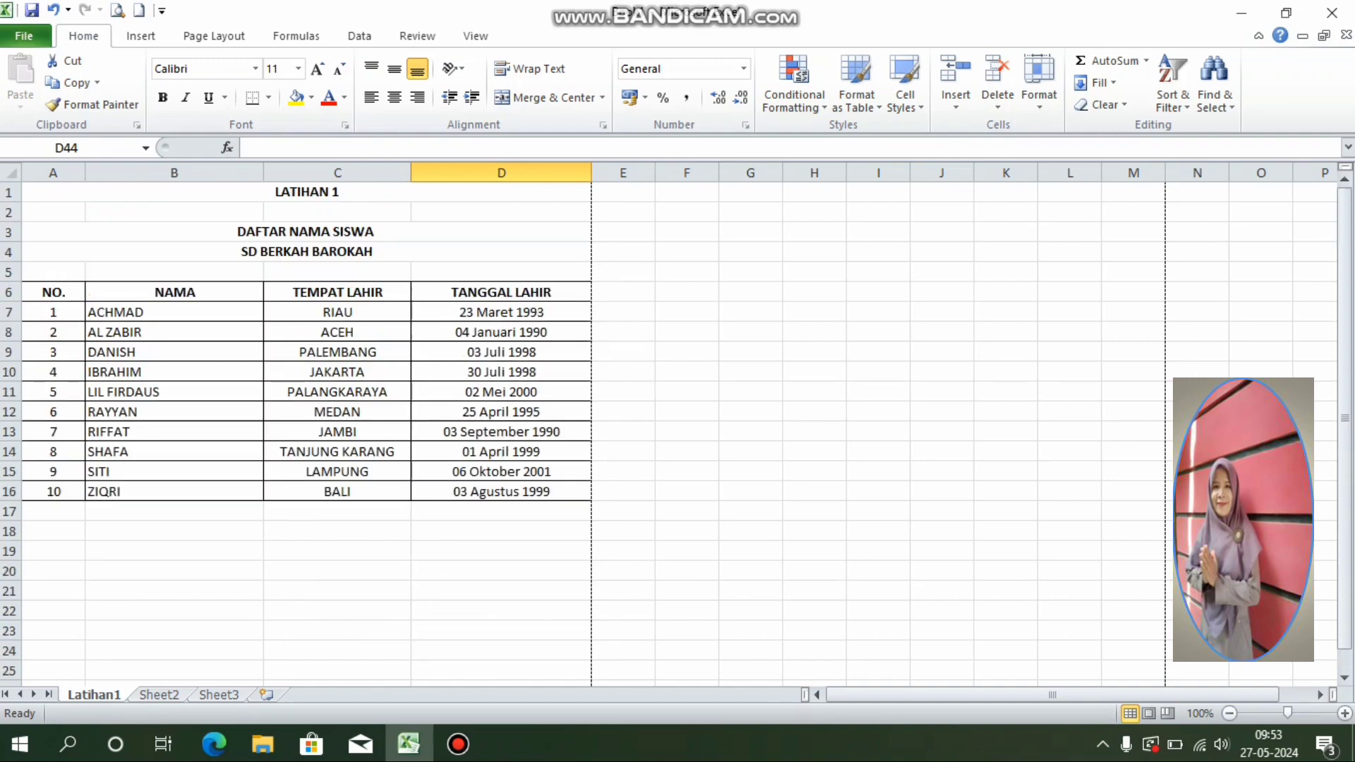